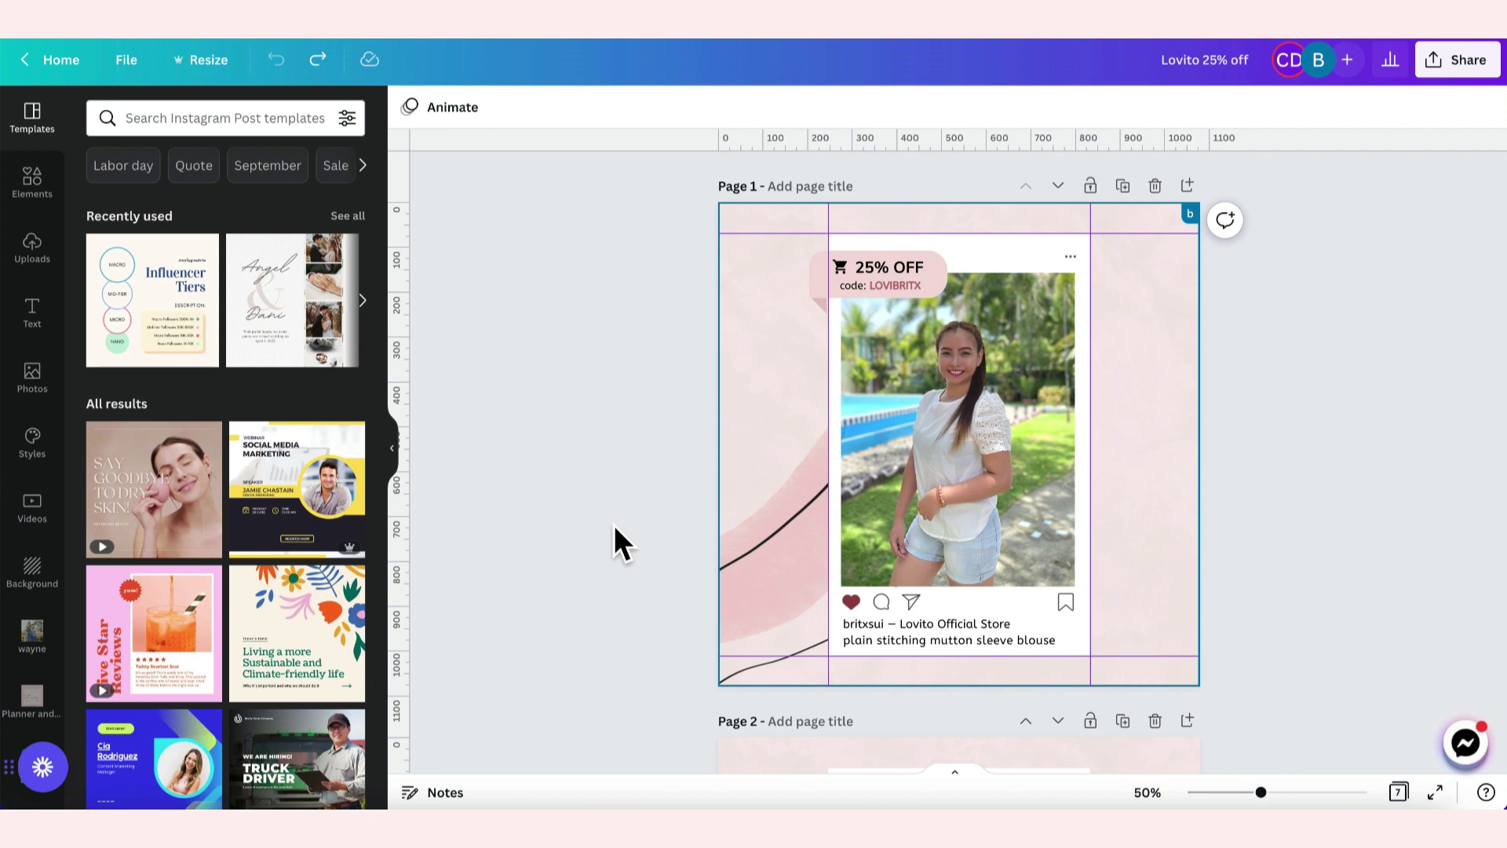
scroll(614, 524, "down", 20)
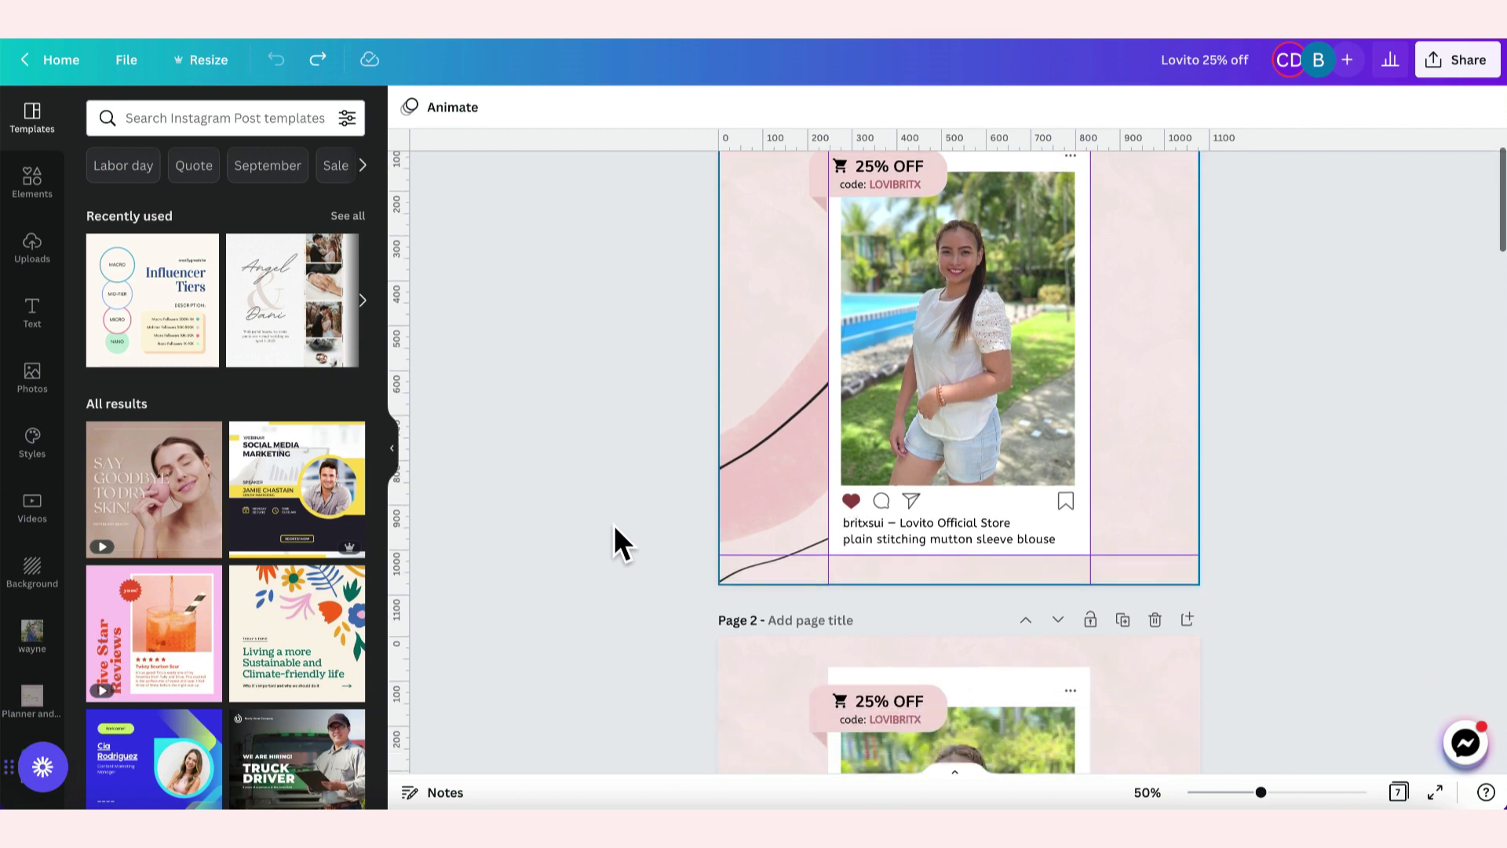
scroll(614, 526, "down", 10)
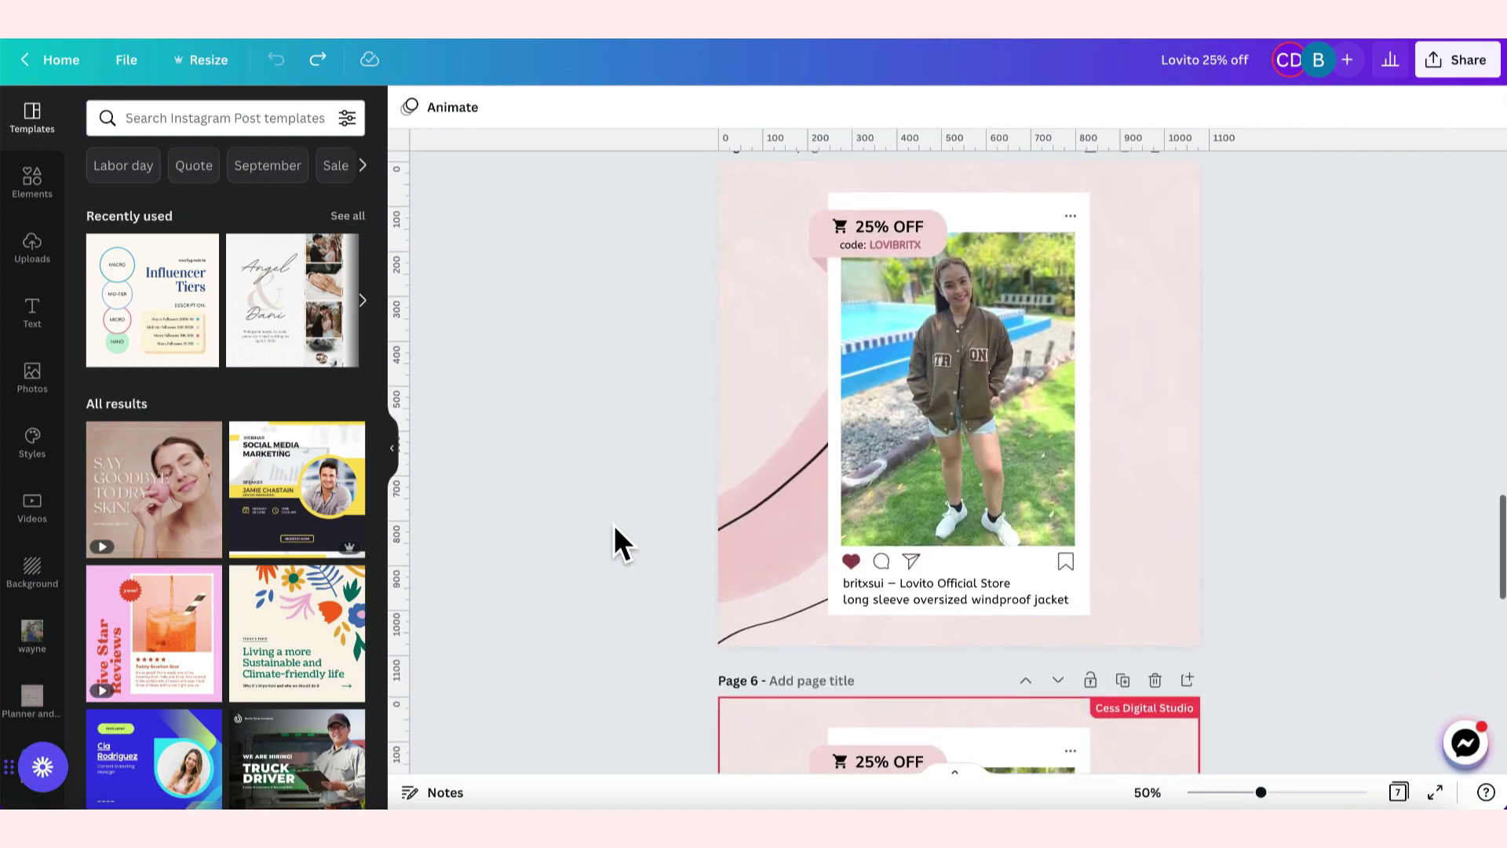
scroll(614, 524, "down", 2)
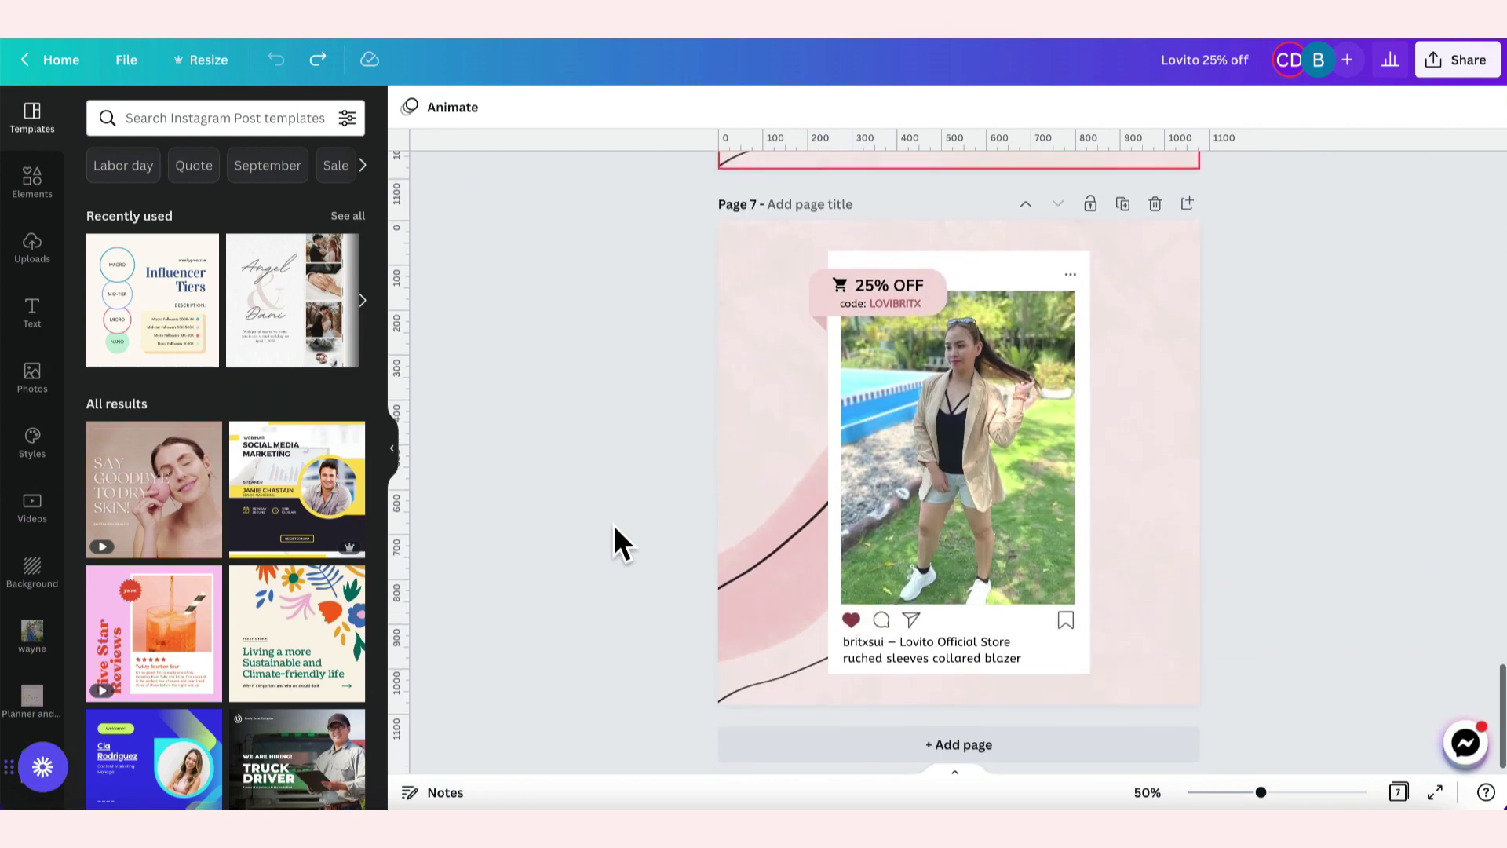
scroll(614, 524, "up", 20)
scroll(614, 525, "up", 8)
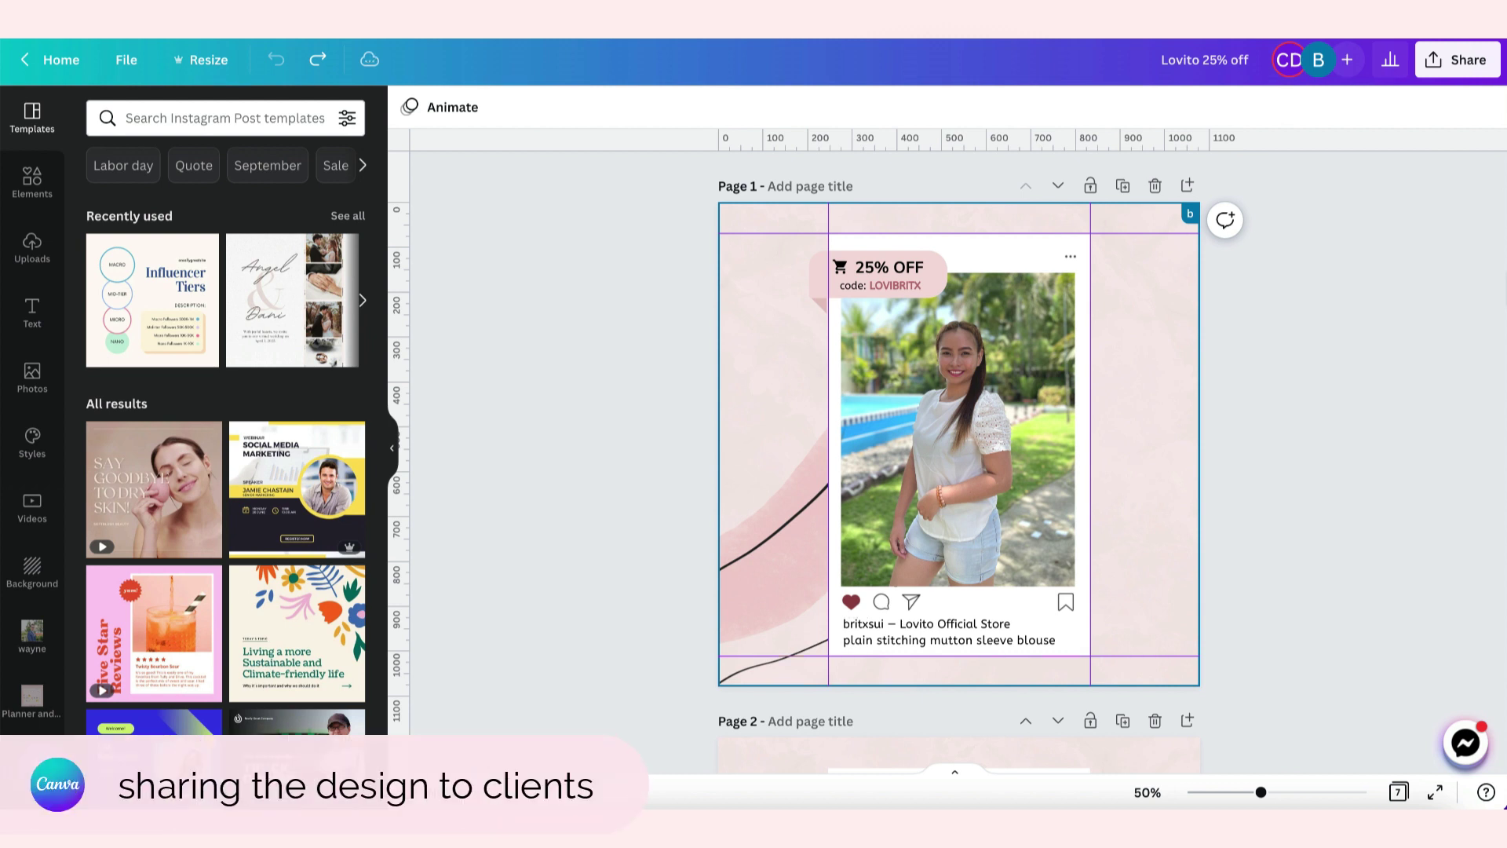
left_click(1462, 62)
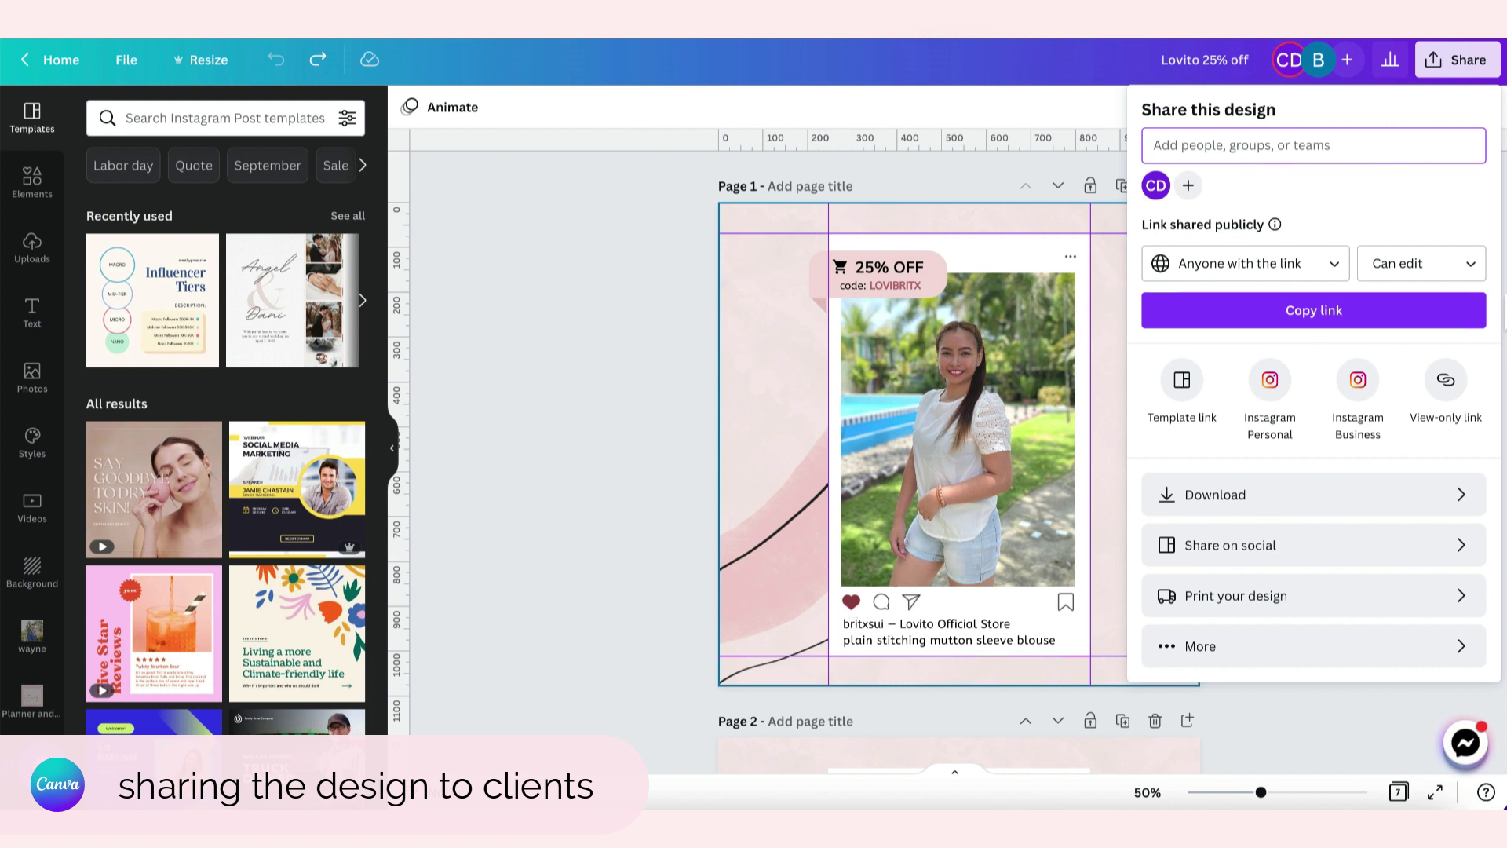
left_click(1456, 269)
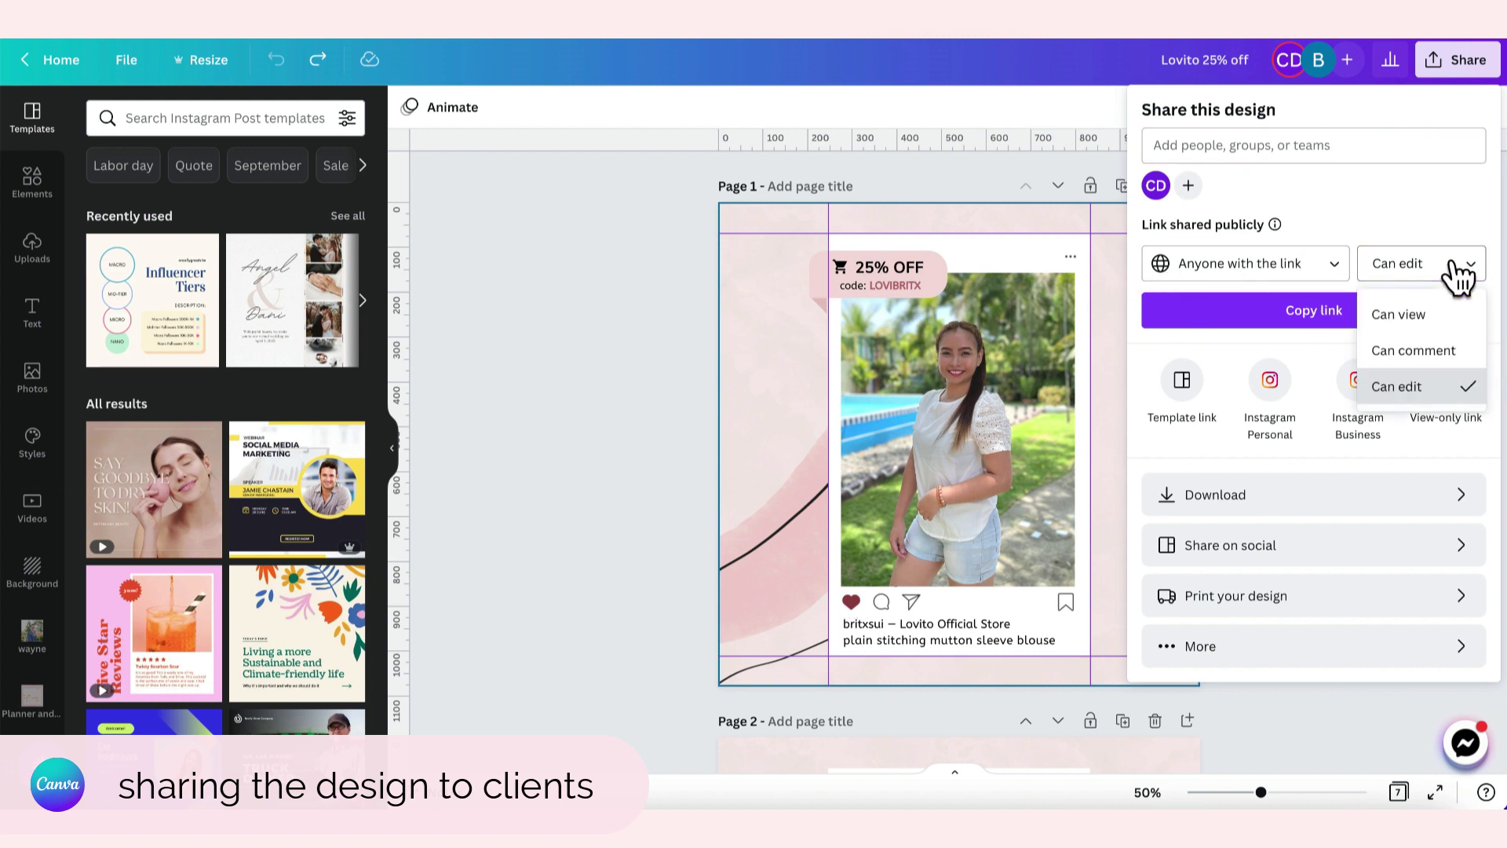
left_click(1260, 267)
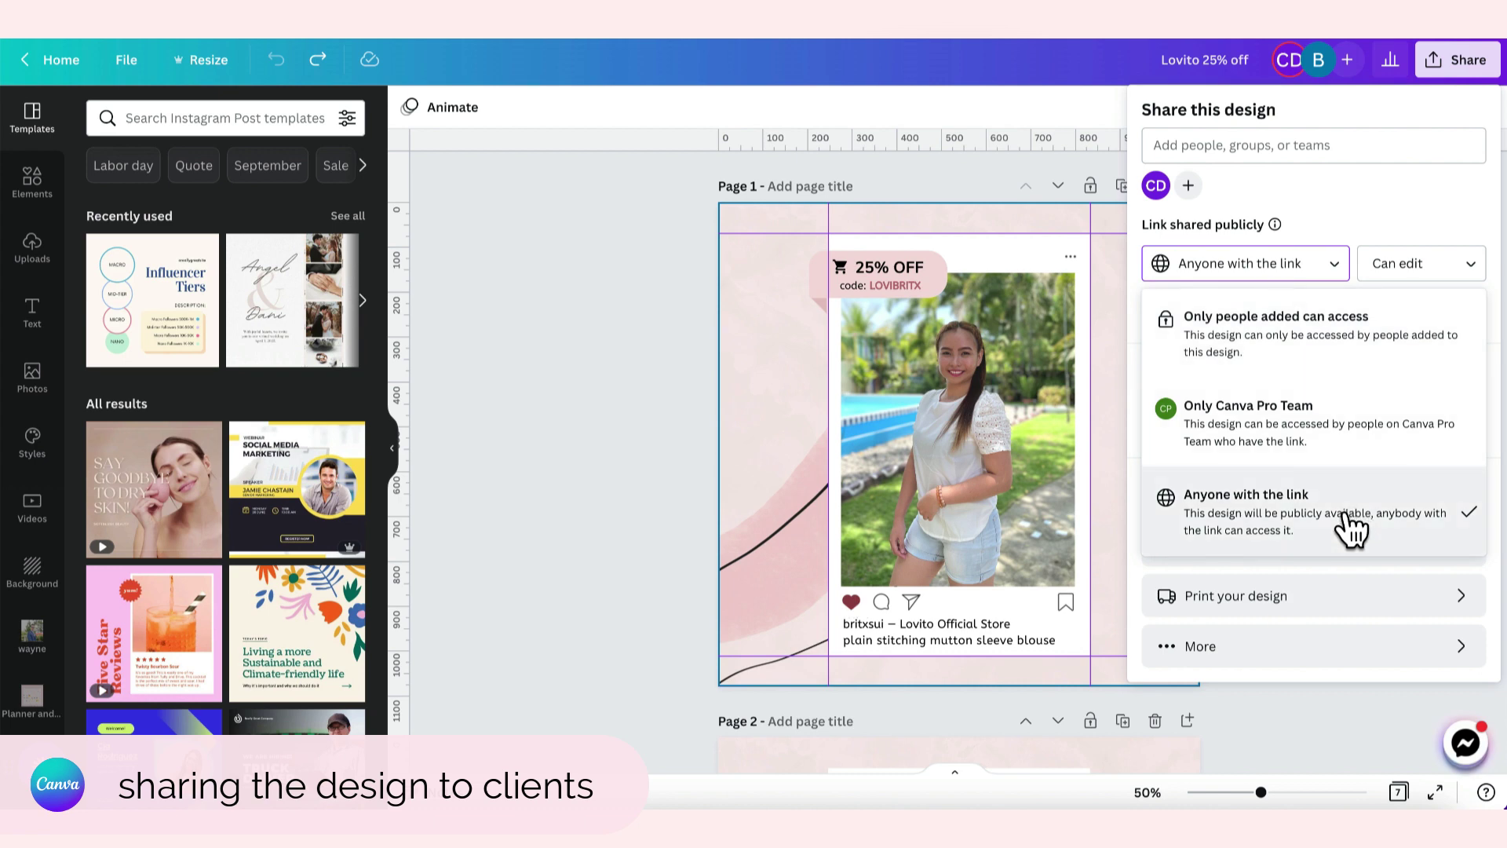
left_click(1422, 229)
left_click(1427, 264)
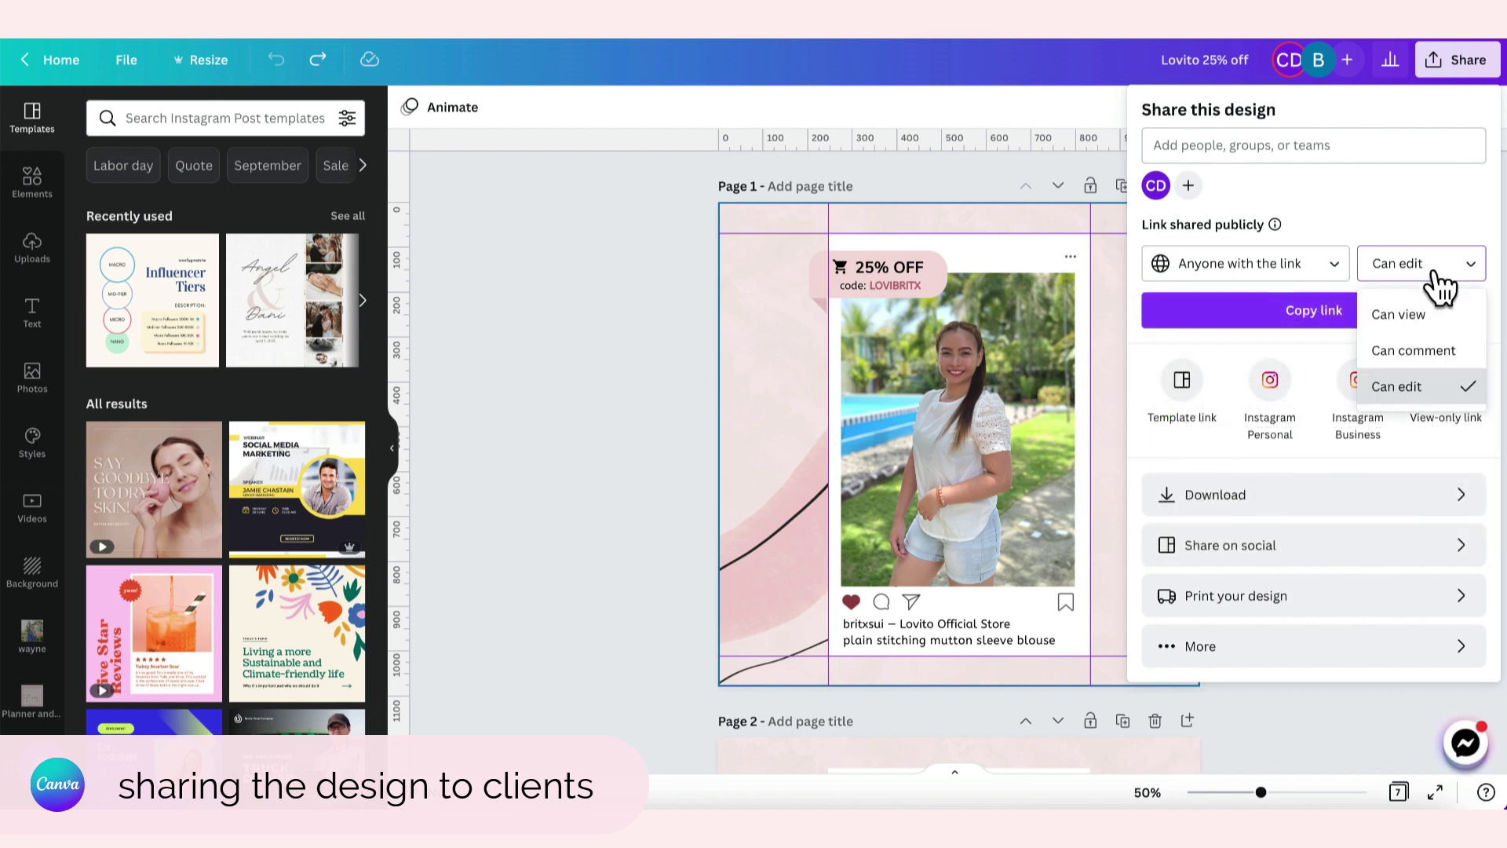
left_click(1444, 351)
left_click(769, 471)
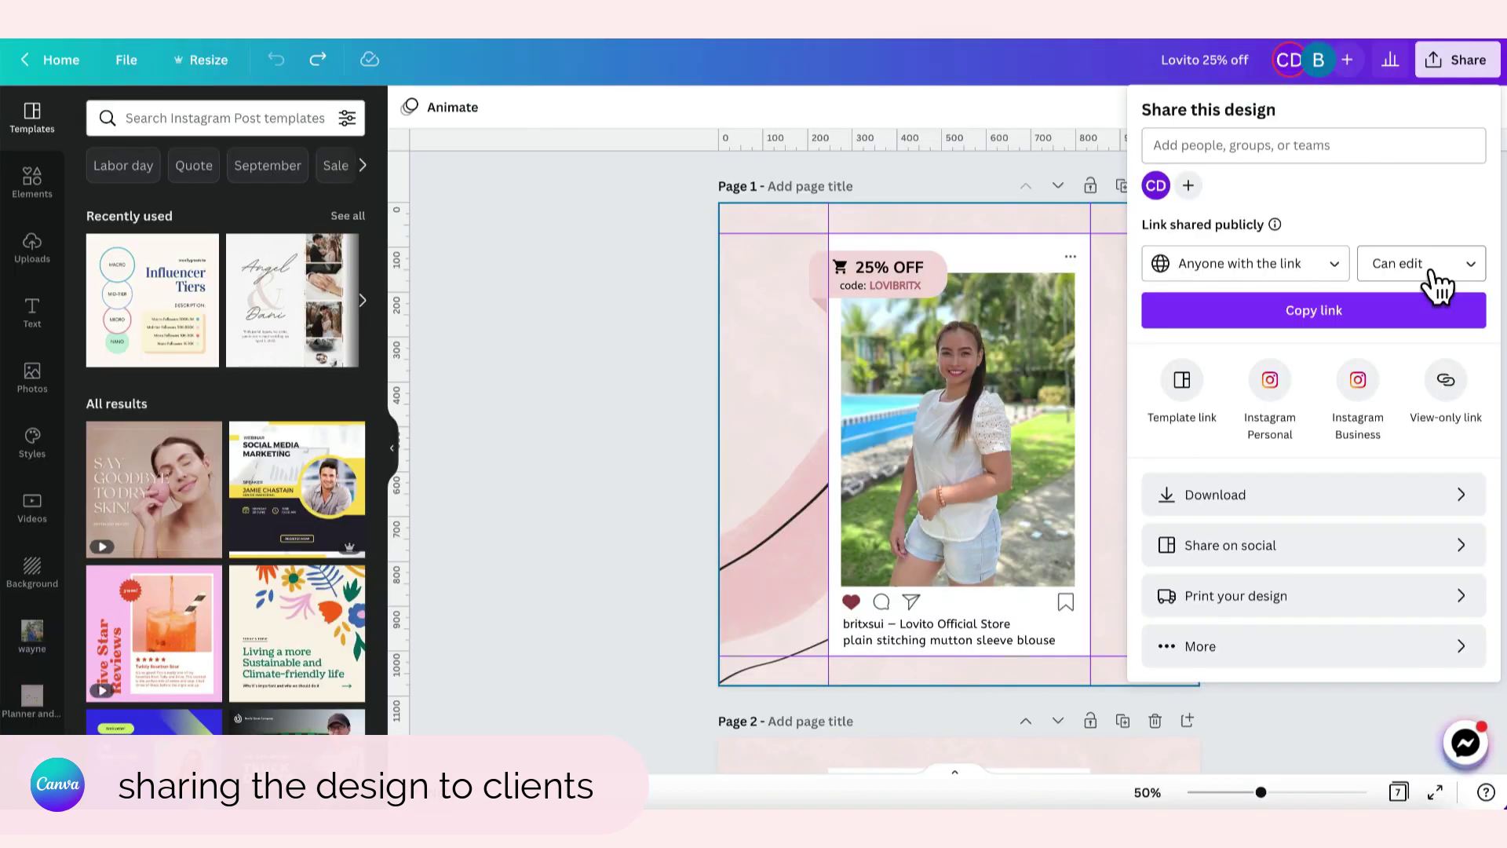
left_click(1427, 266)
left_click(1415, 314)
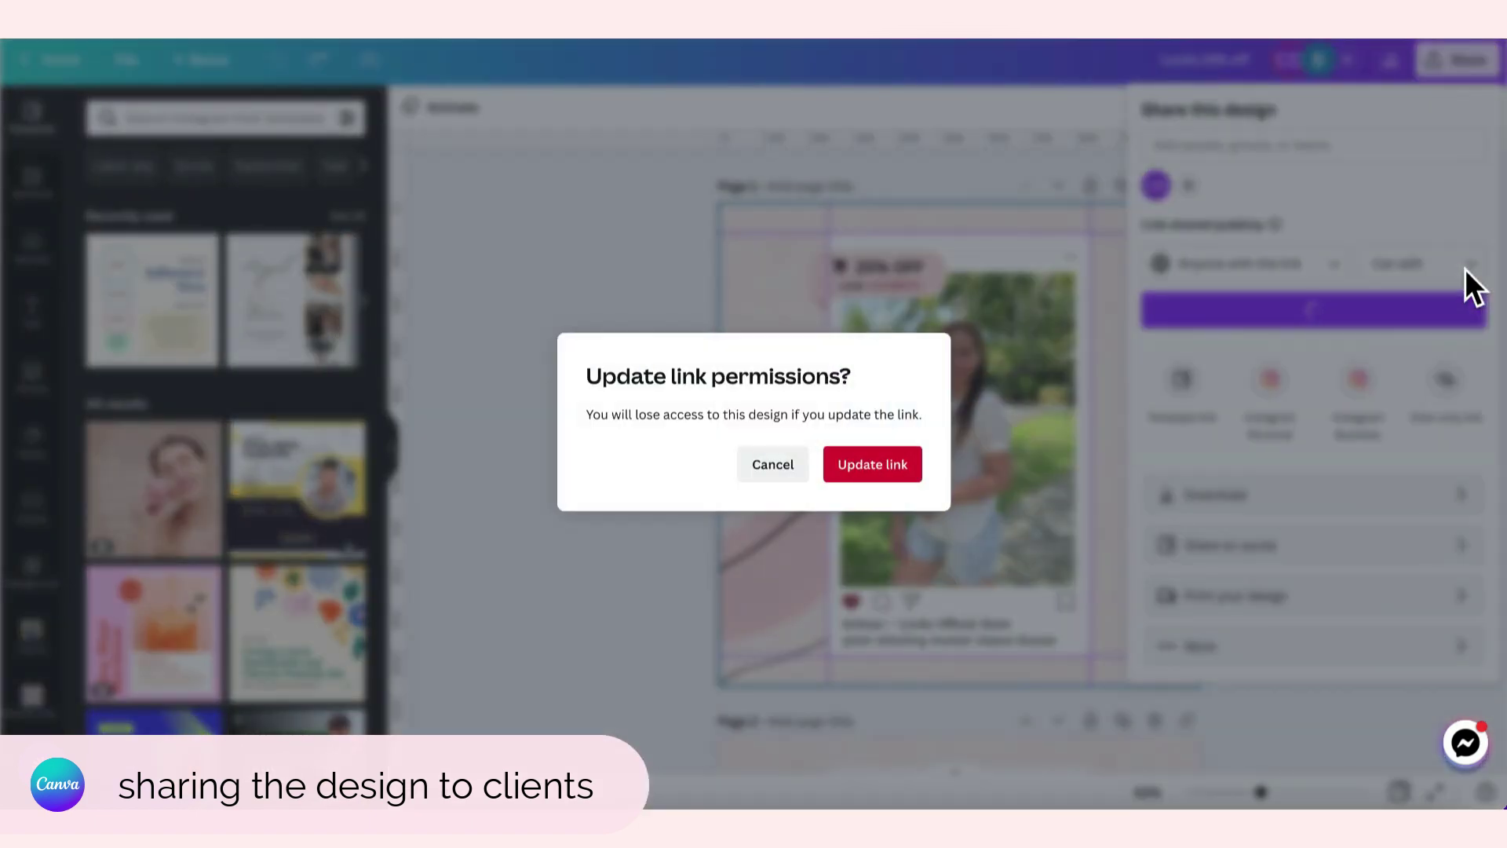
left_click(773, 471)
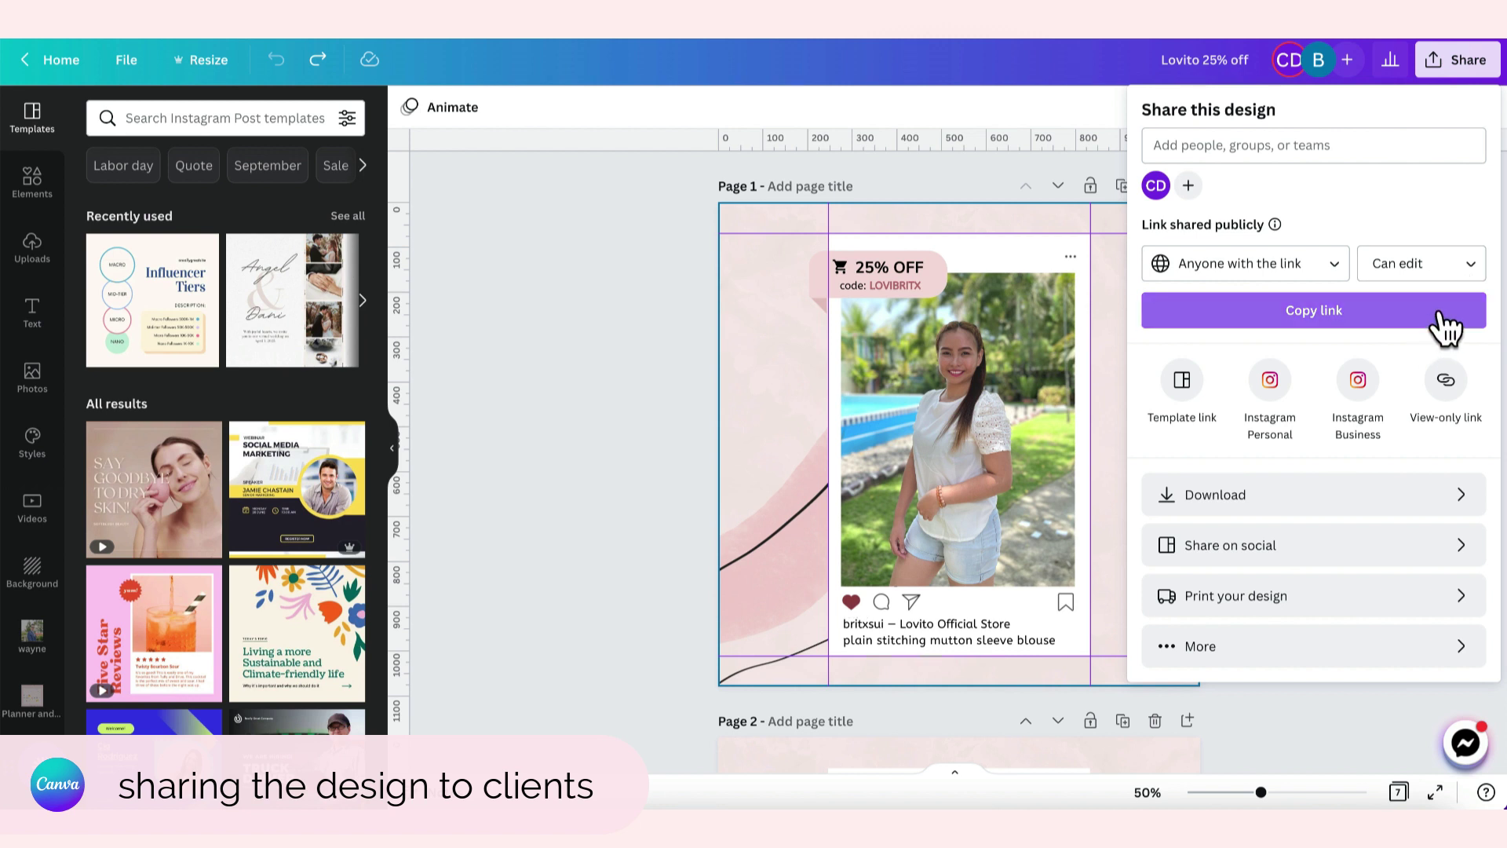
left_click(1243, 264)
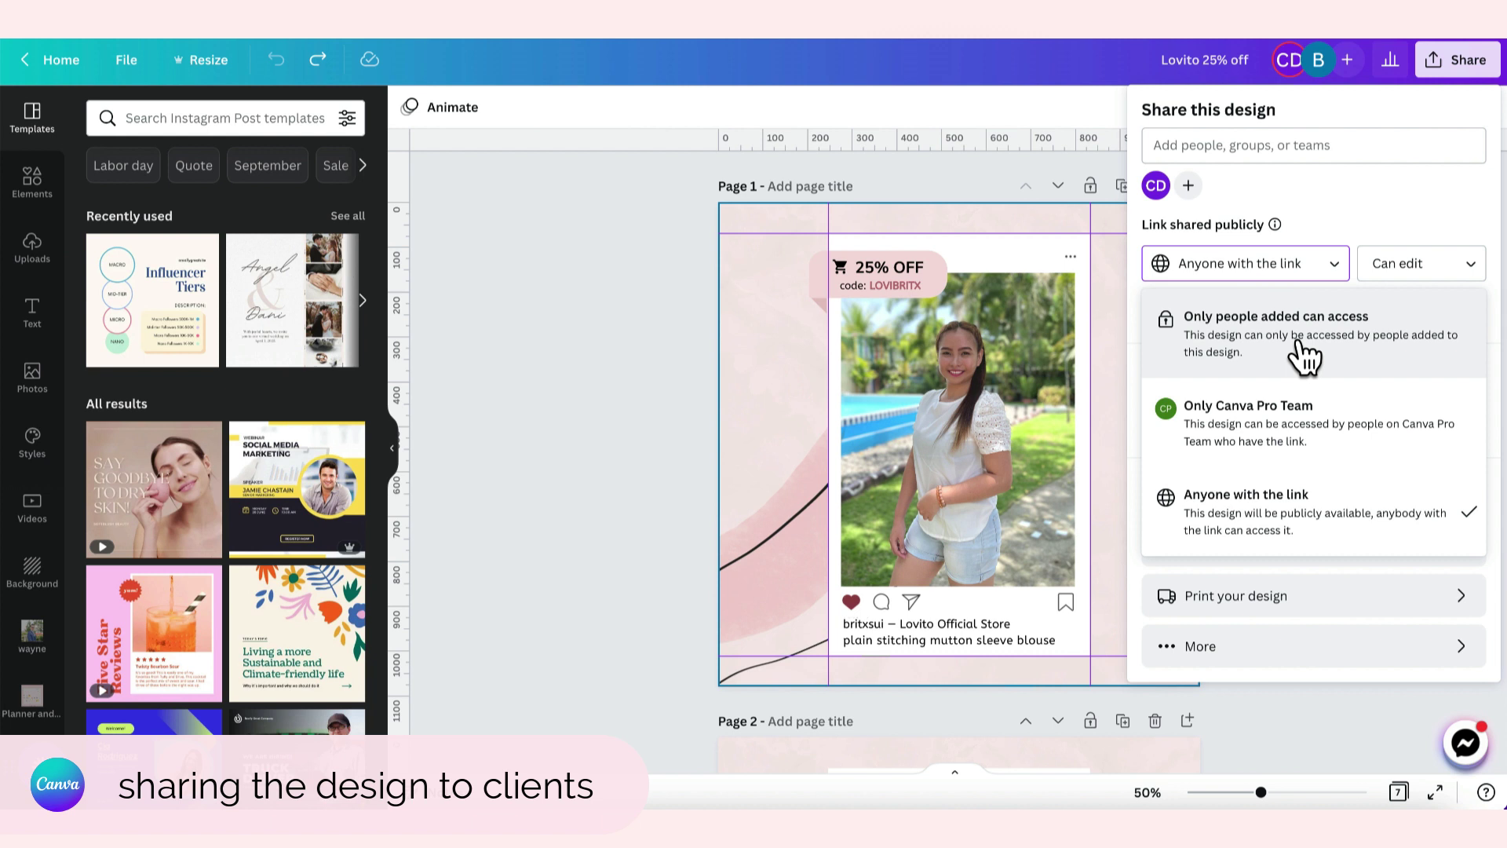
left_click(1164, 146)
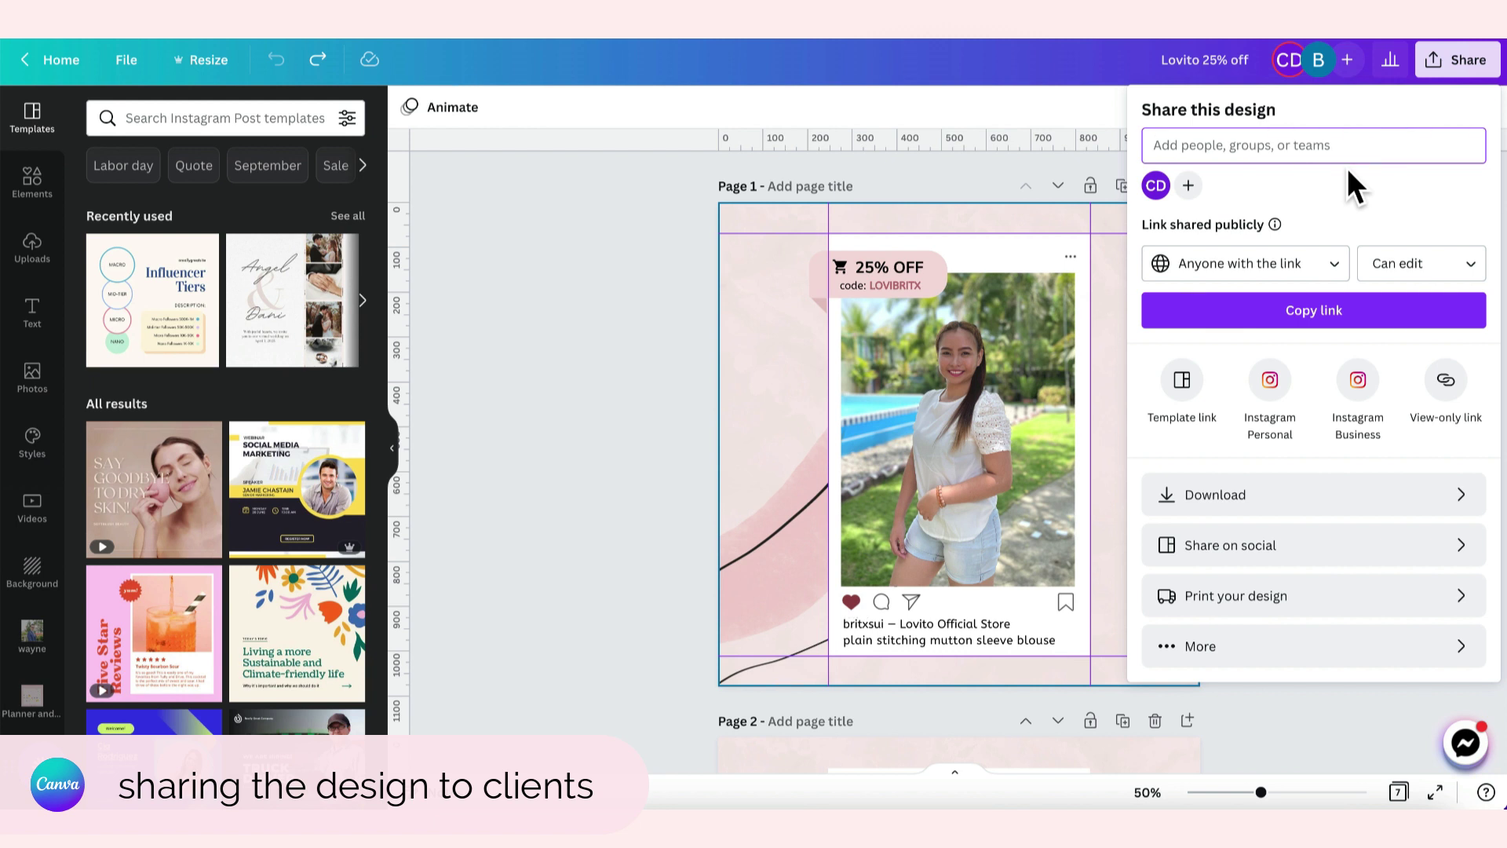
key("Escape")
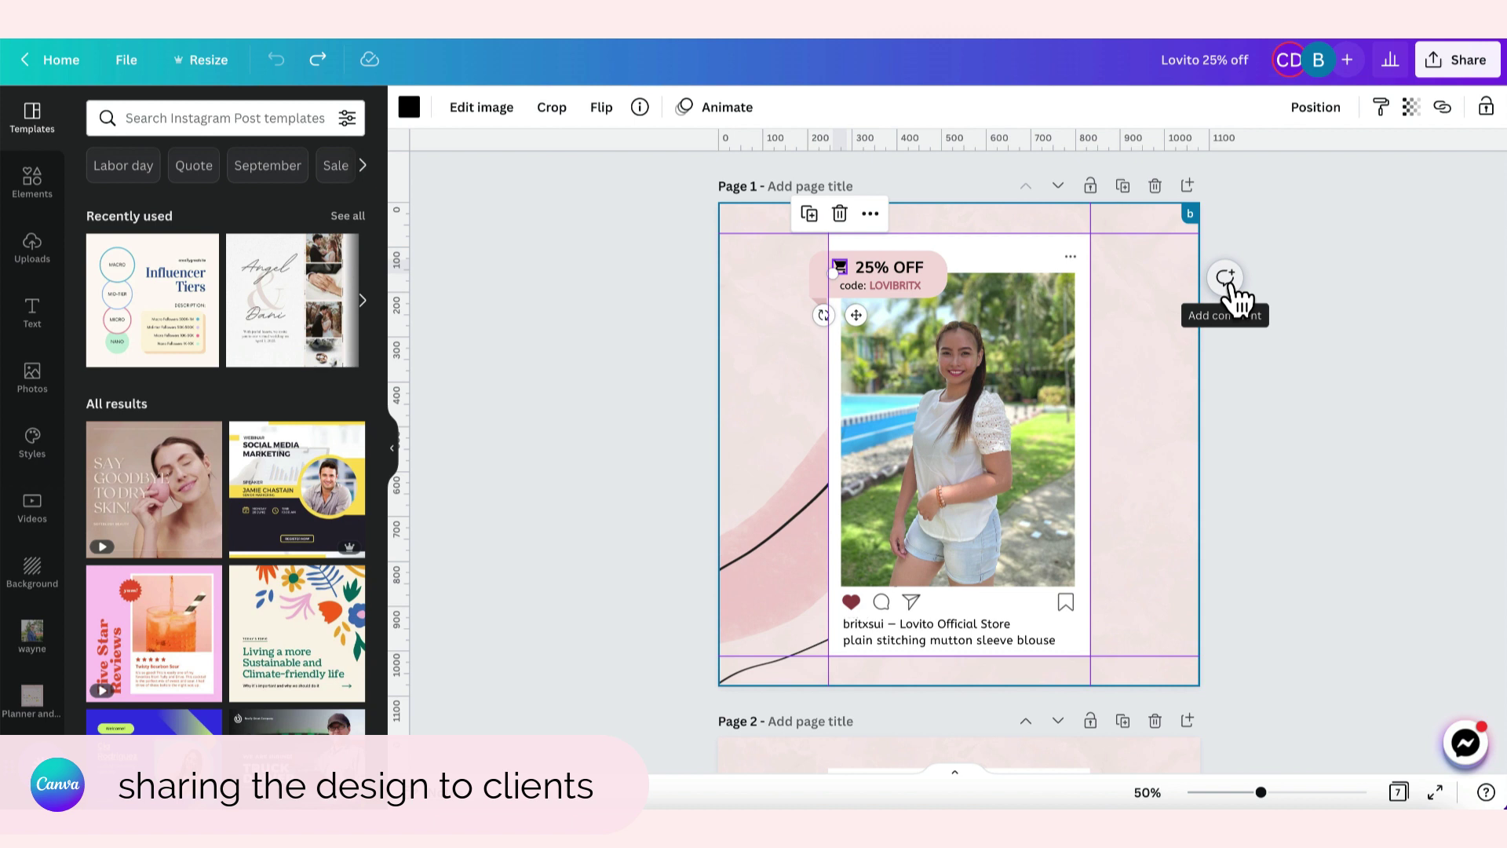
left_click(1226, 279)
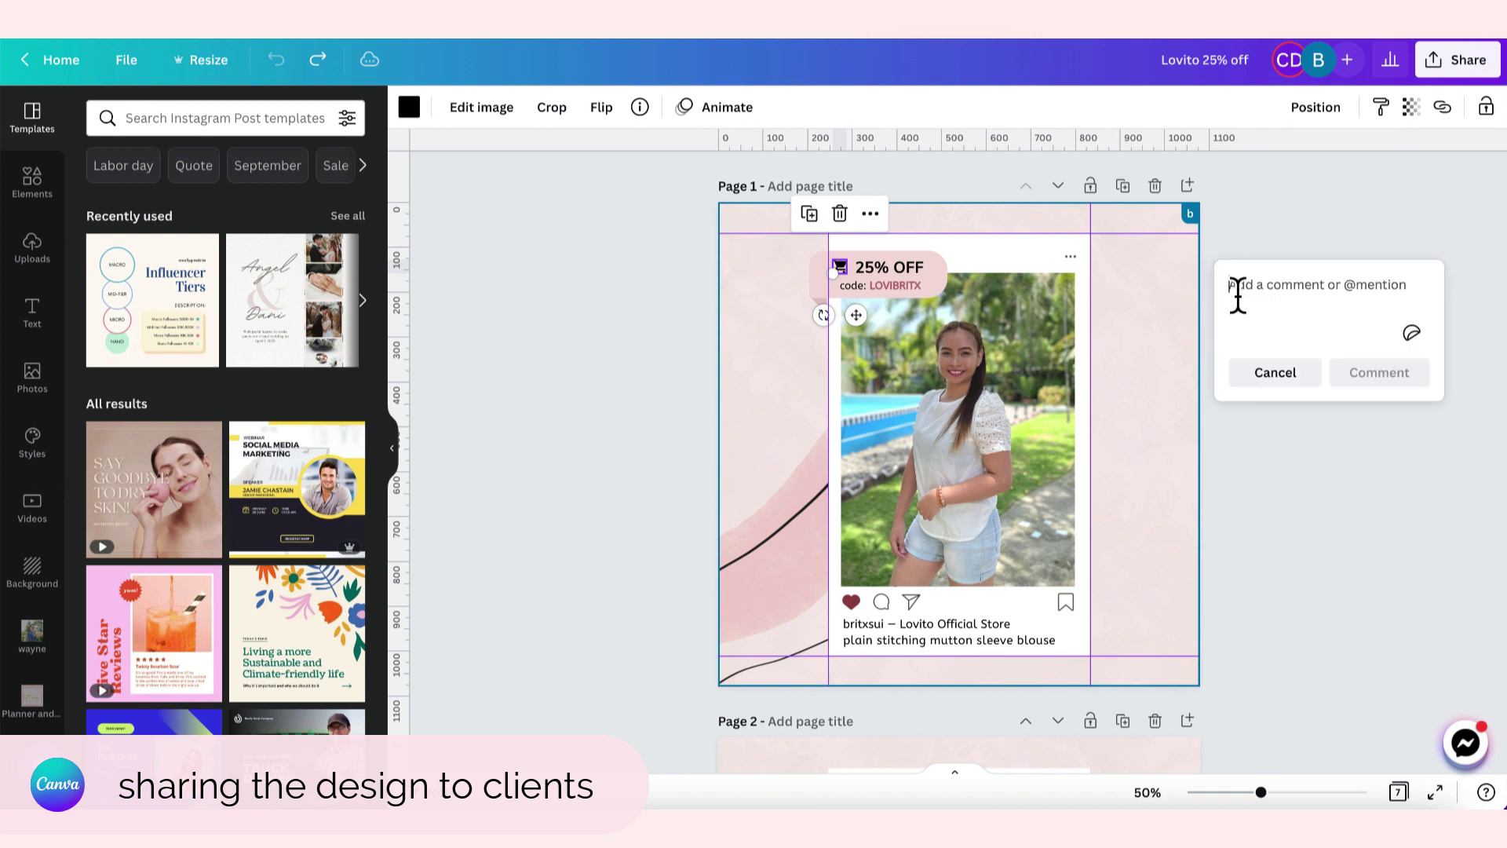
left_click(1145, 322)
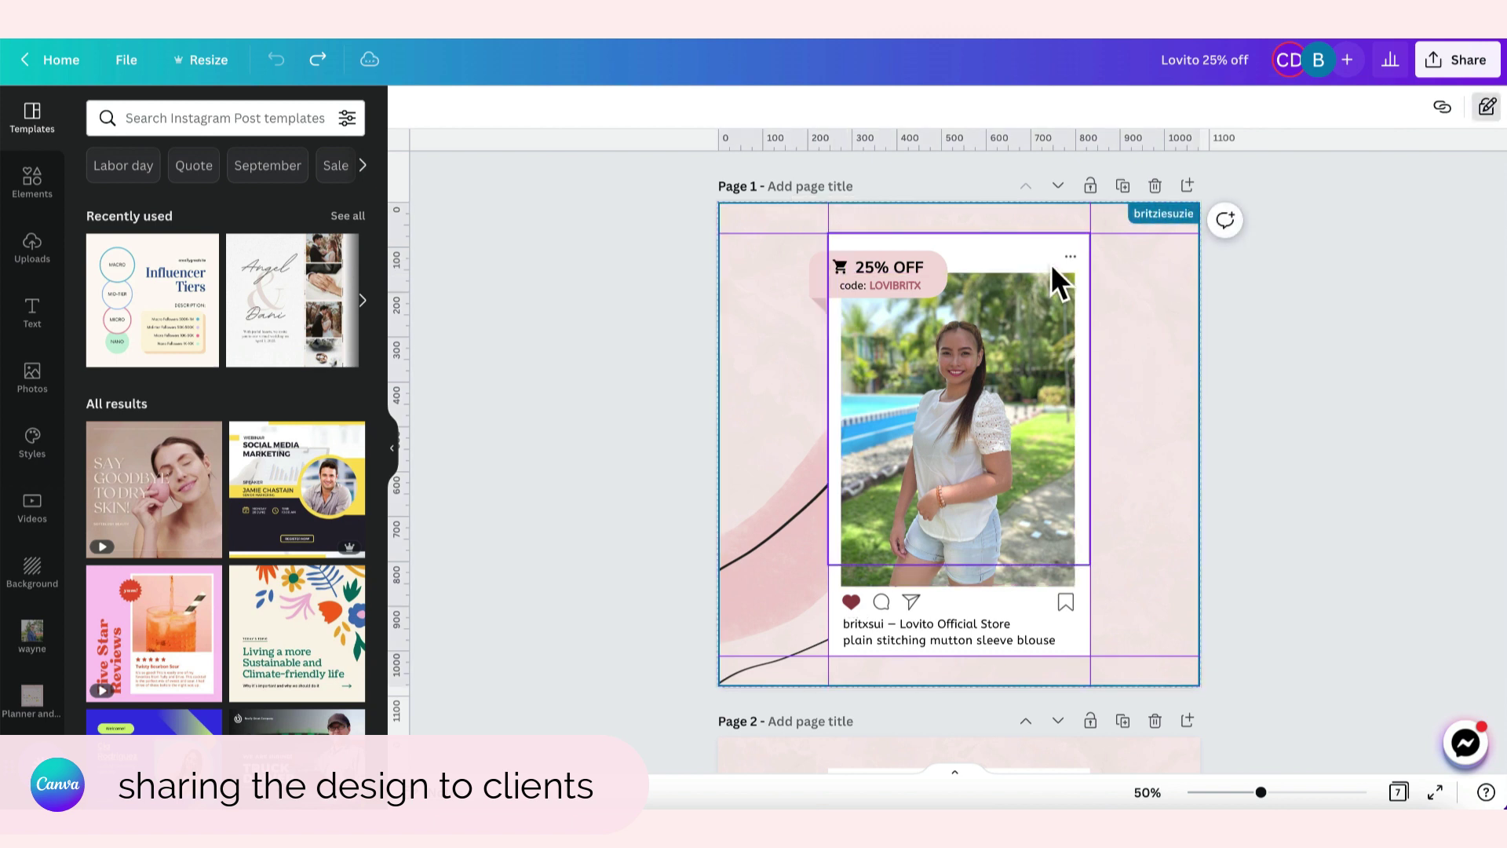
left_click_drag(878, 272, 817, 295)
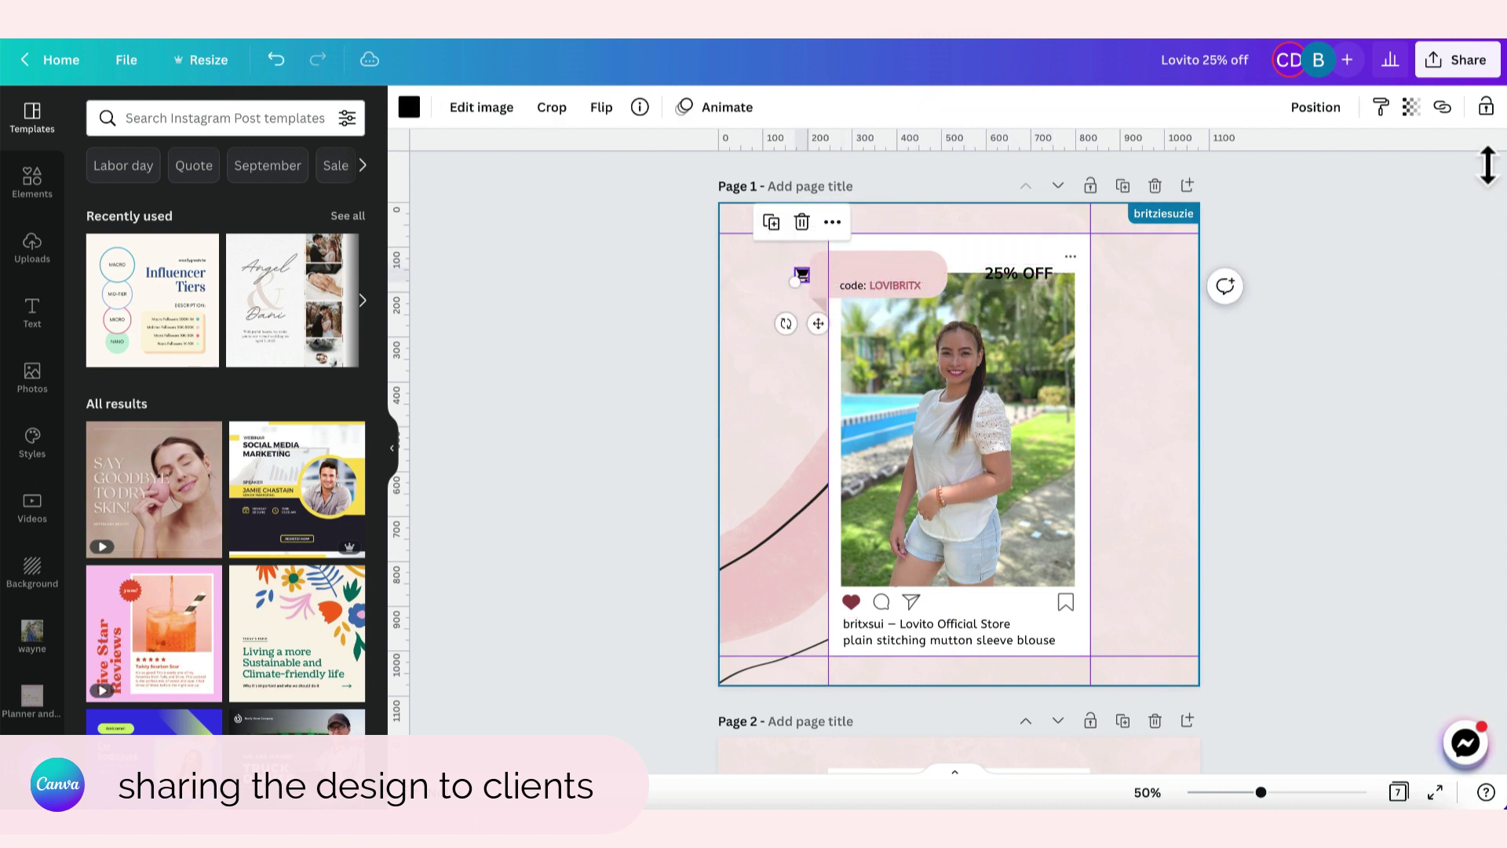
left_click(1463, 66)
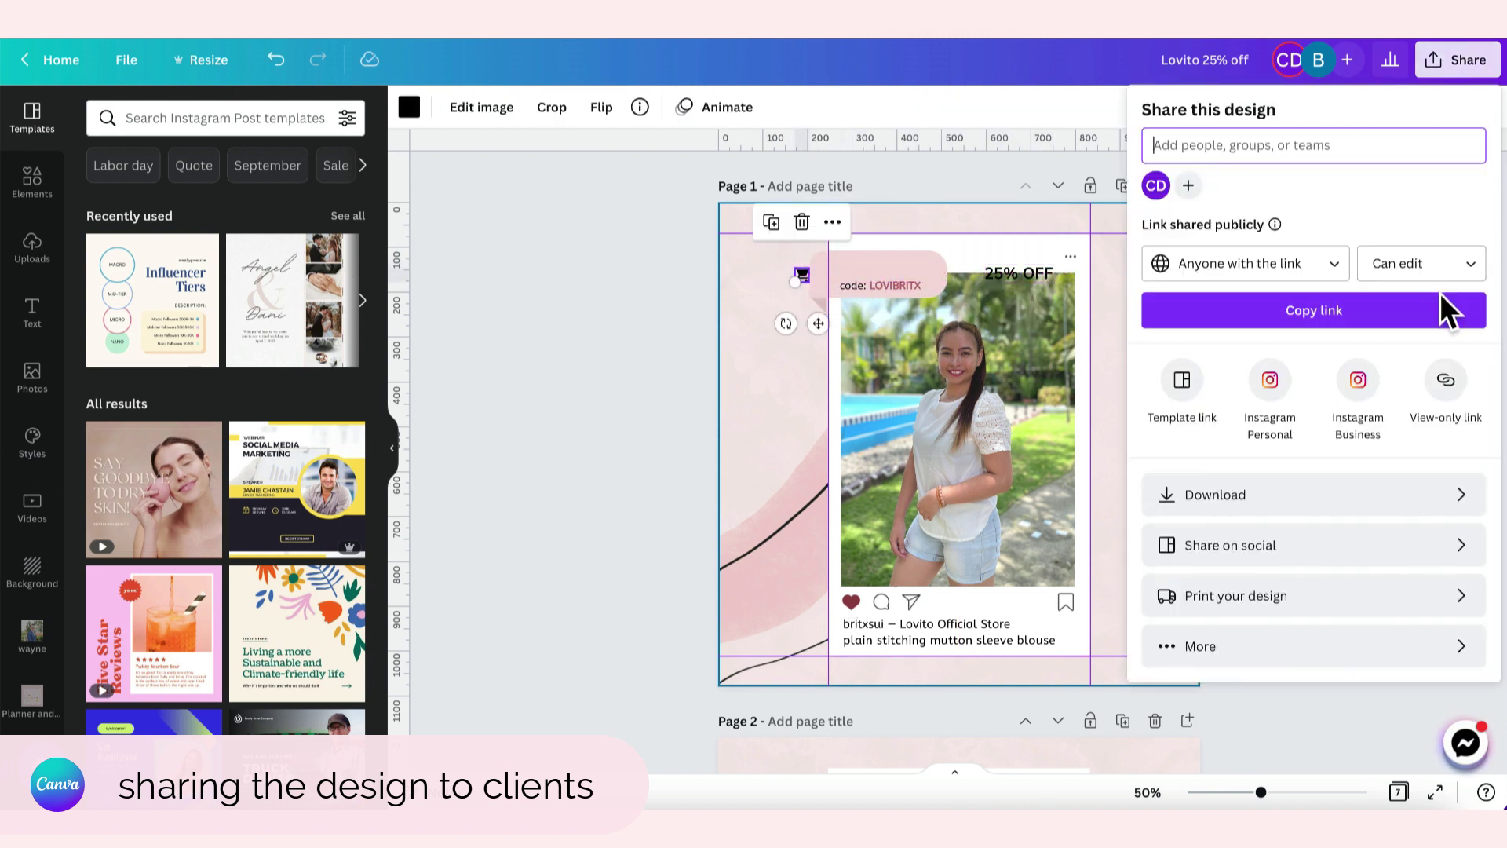
left_click(1421, 264)
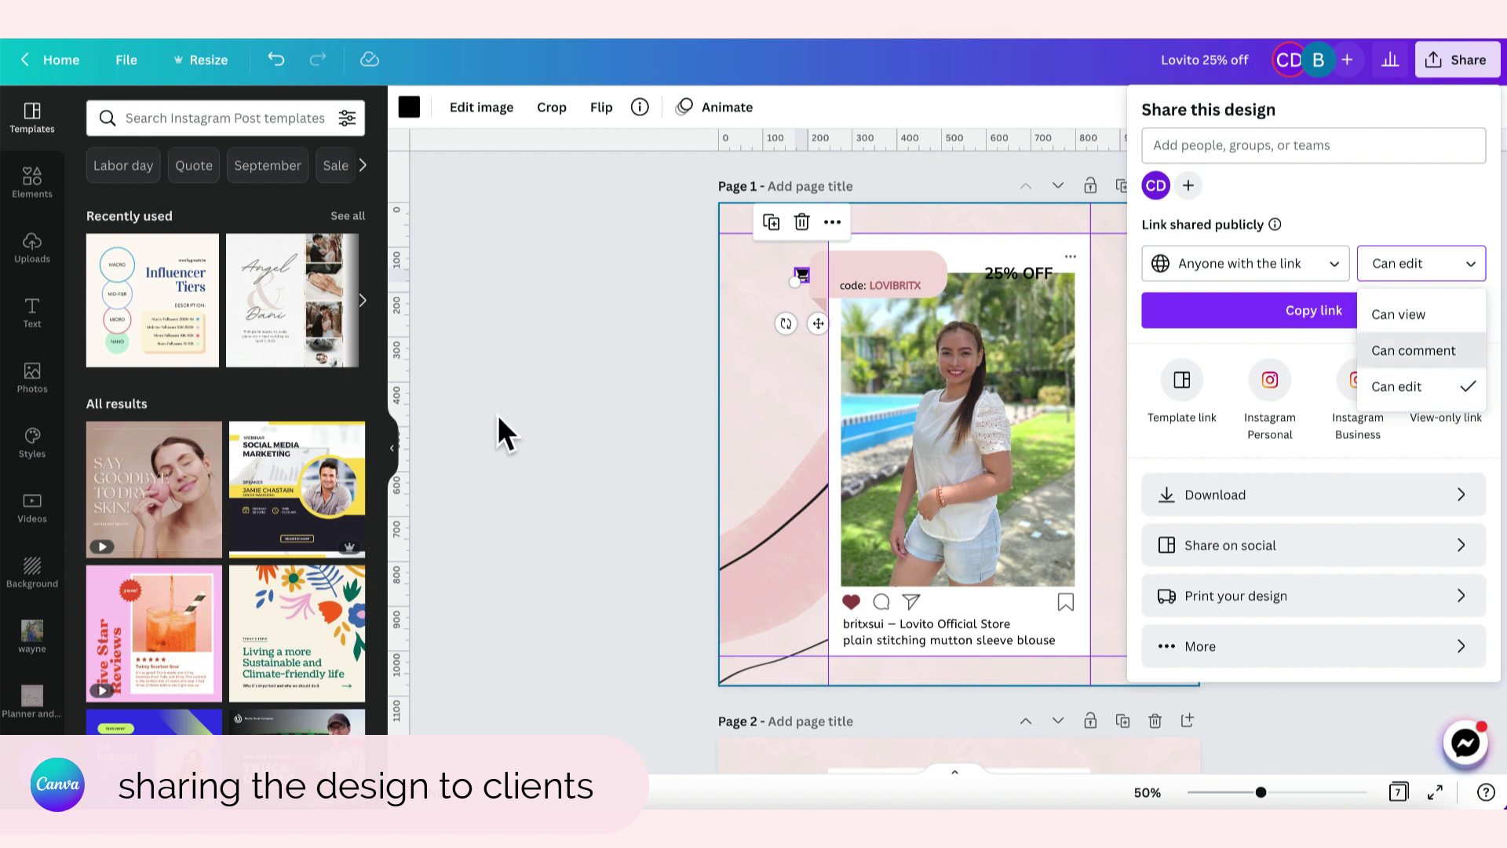
left_click(538, 403)
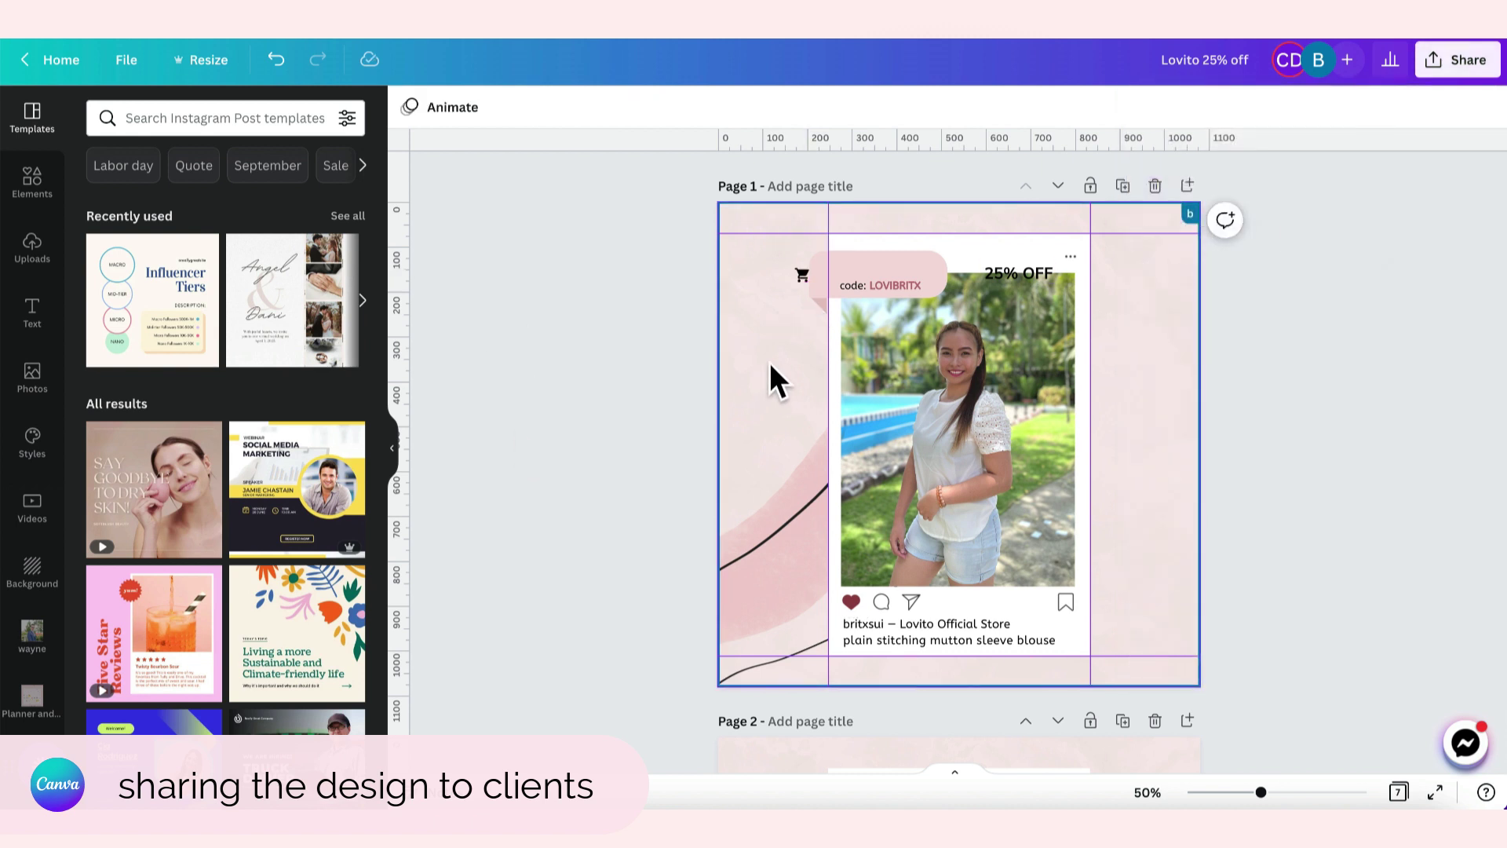
left_click(275, 60)
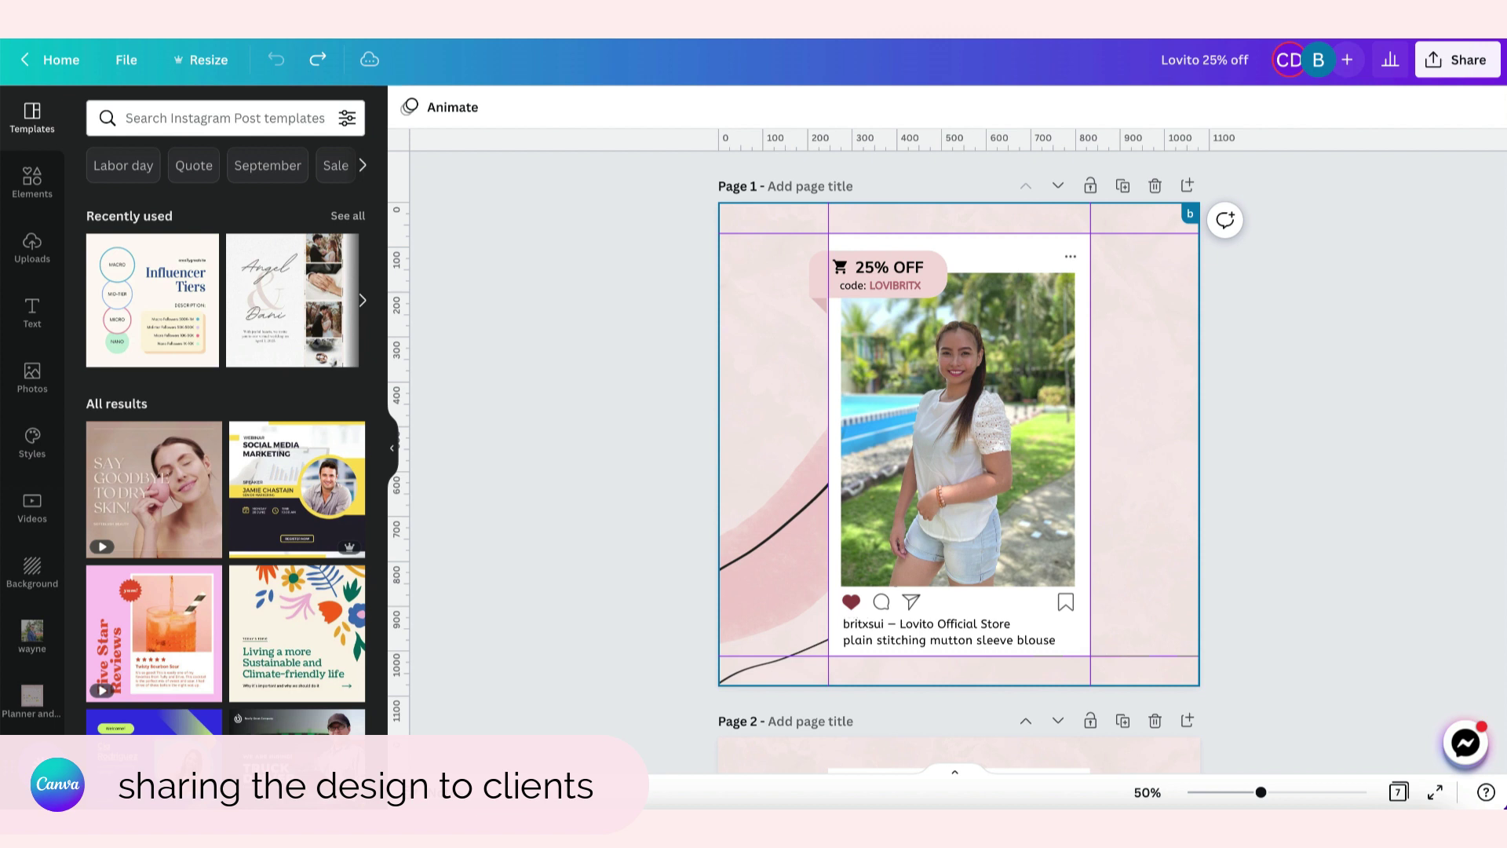
left_click(1479, 70)
left_click(1451, 272)
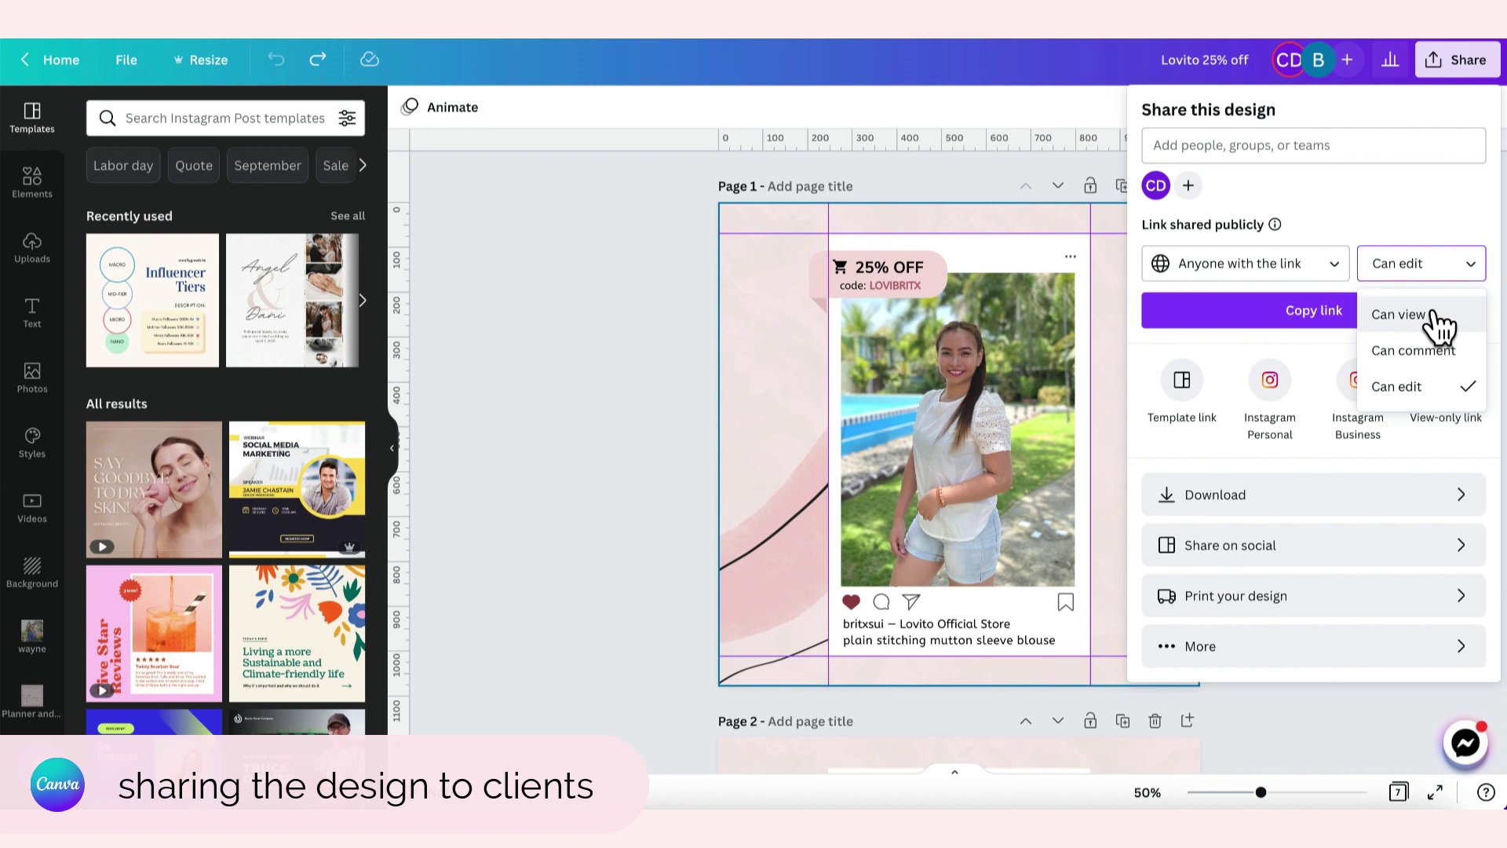
left_click(622, 351)
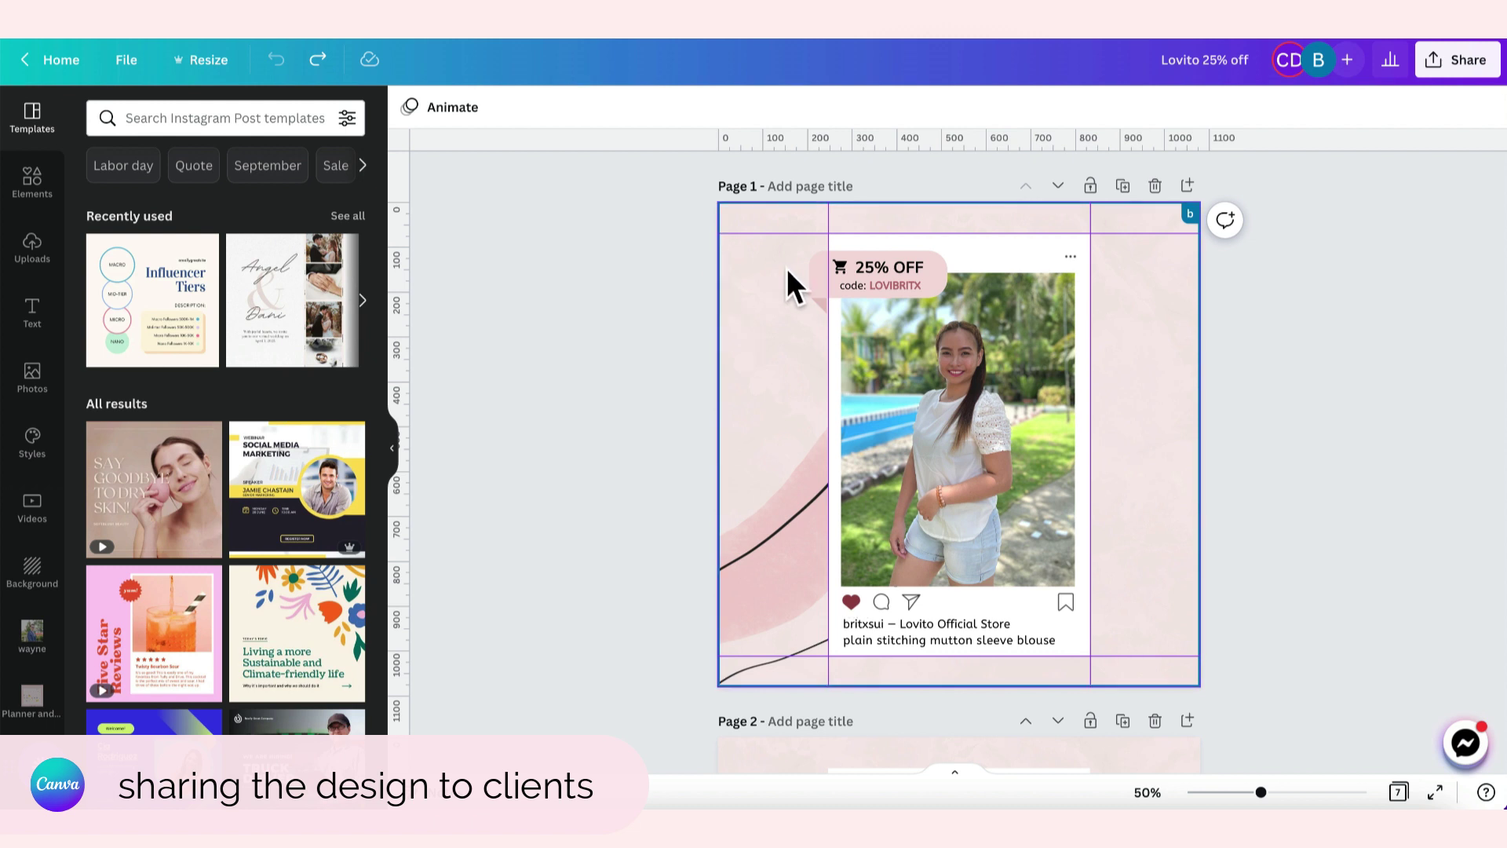
- Reposition the 25% OFF tag, then jump to the page the collaborator is viewing
left_click_drag(787, 265, 838, 296)
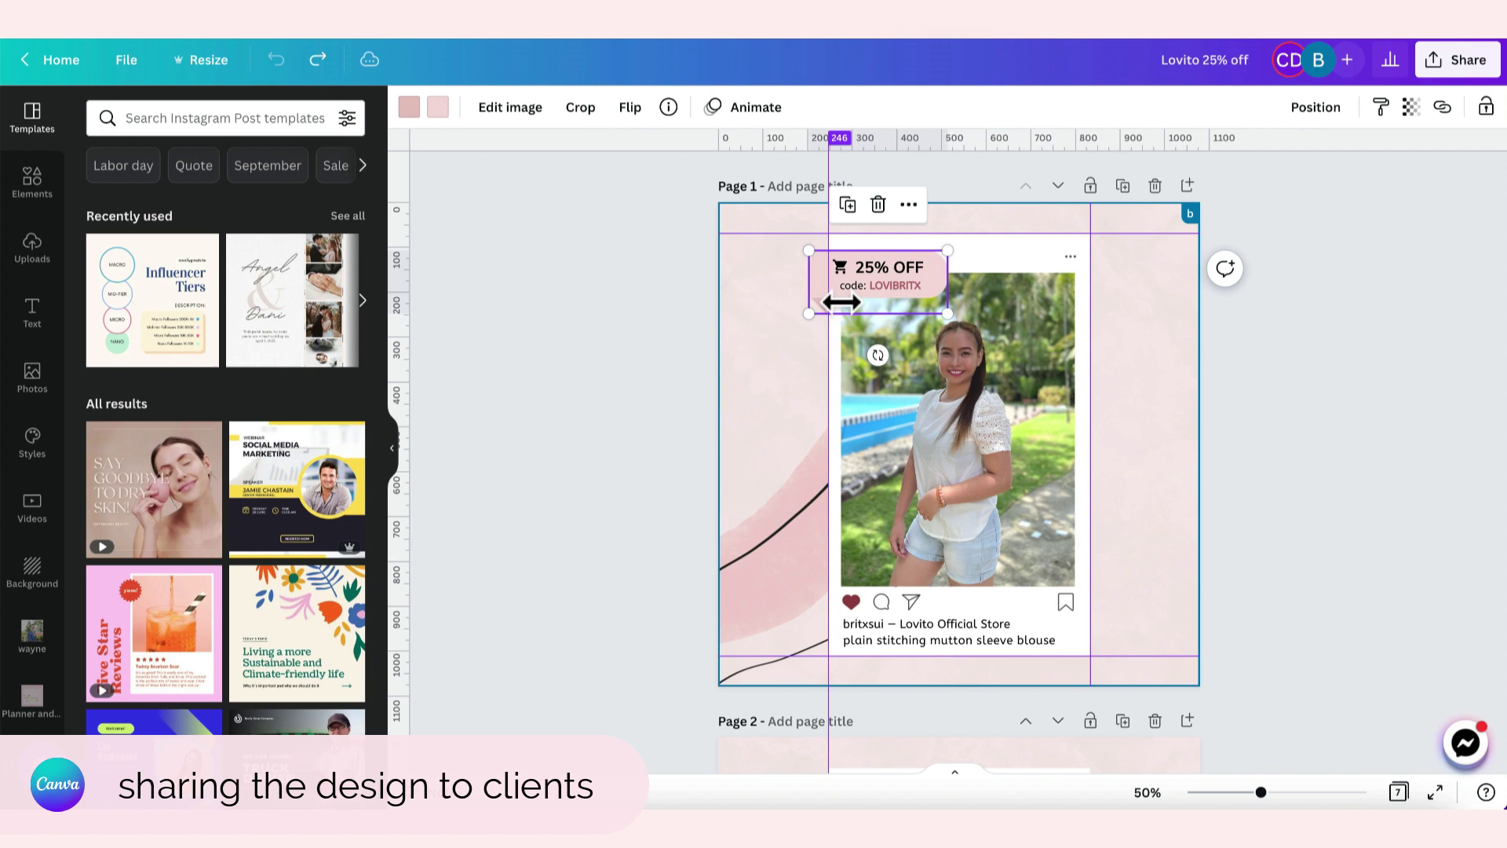
scroll(1258, 390, "down", 20)
scroll(1258, 376, "down", 10)
scroll(1259, 376, "up", 5)
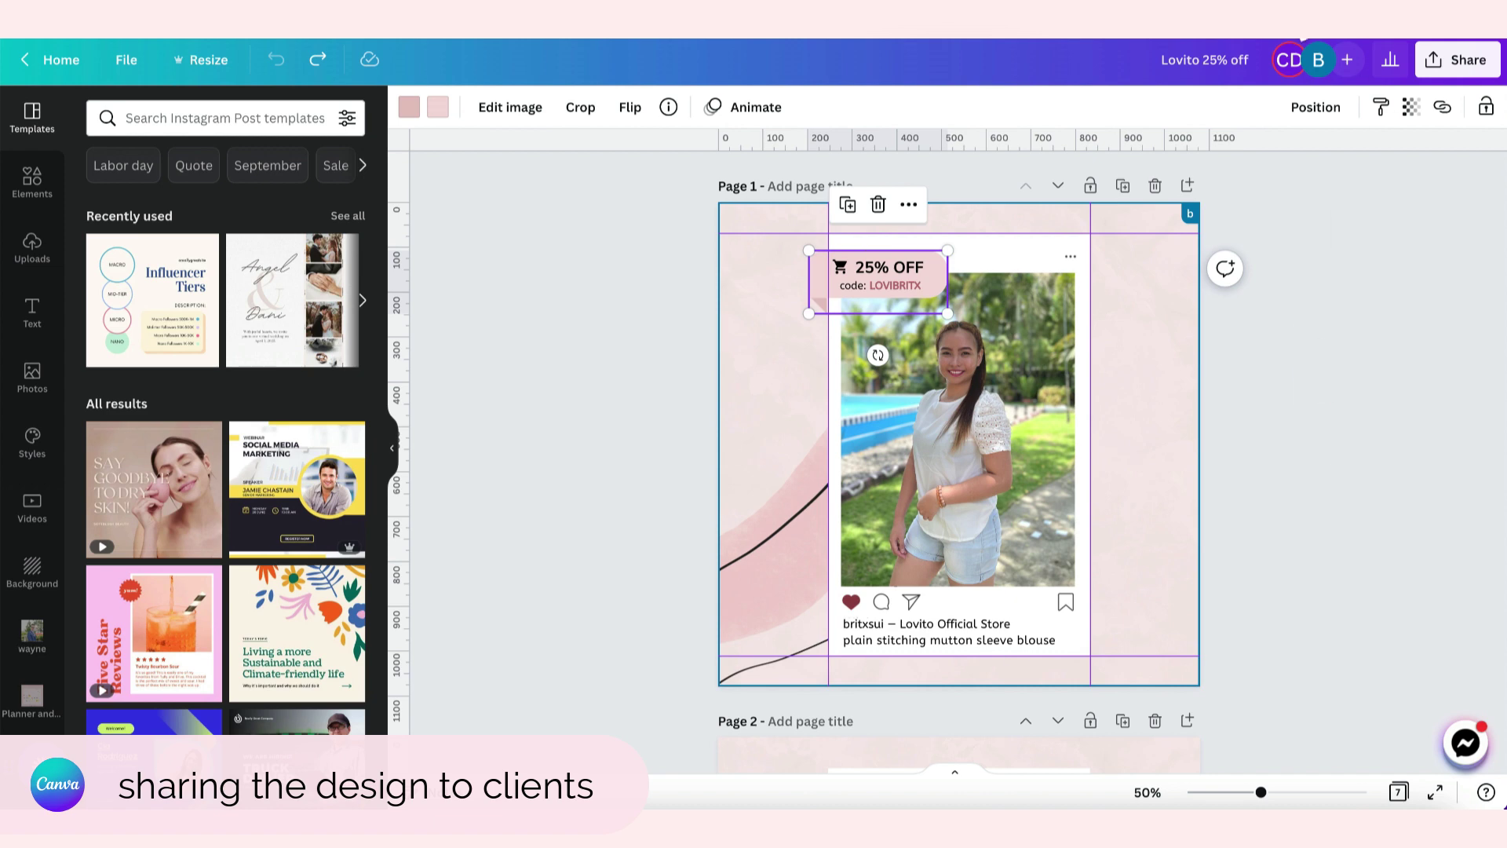
left_click(1290, 61)
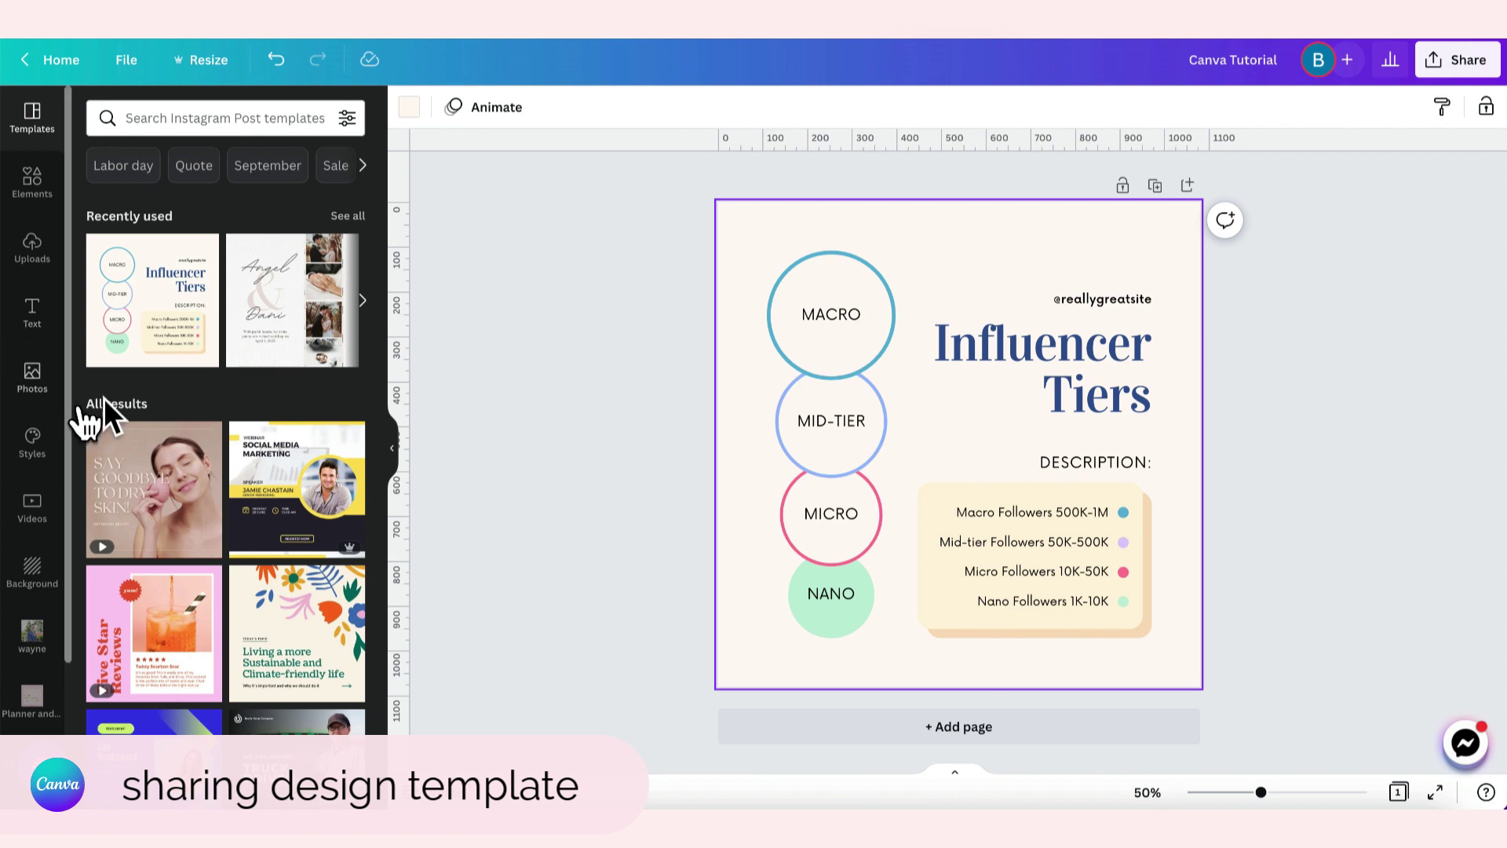
- Copy the Influencer Tiers design's template link from Share, then open a new browser tab
scroll(232, 592, "down", 10)
scroll(233, 592, "down", 3)
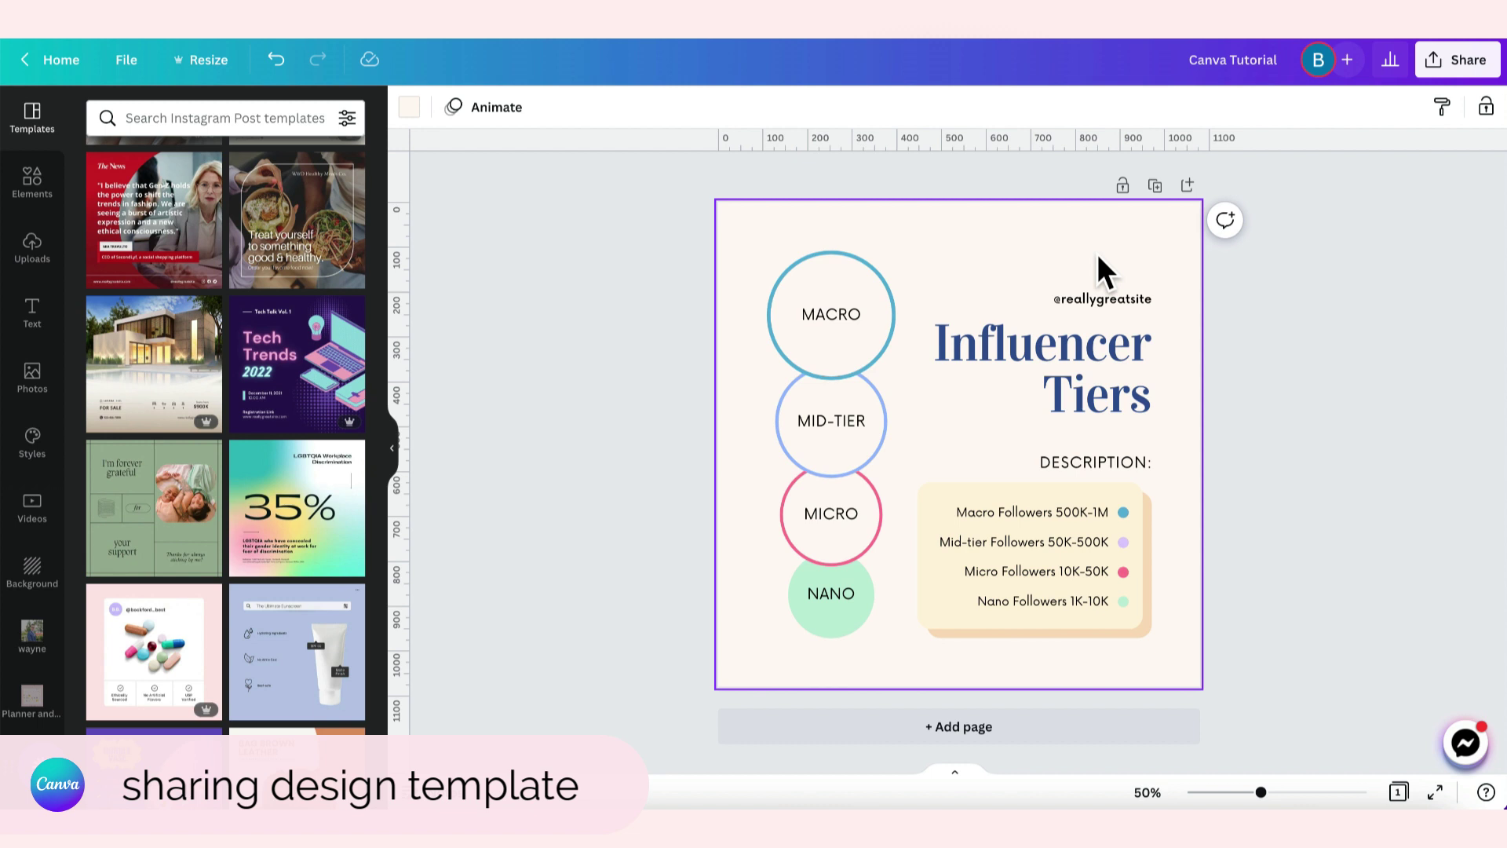
left_click(1461, 62)
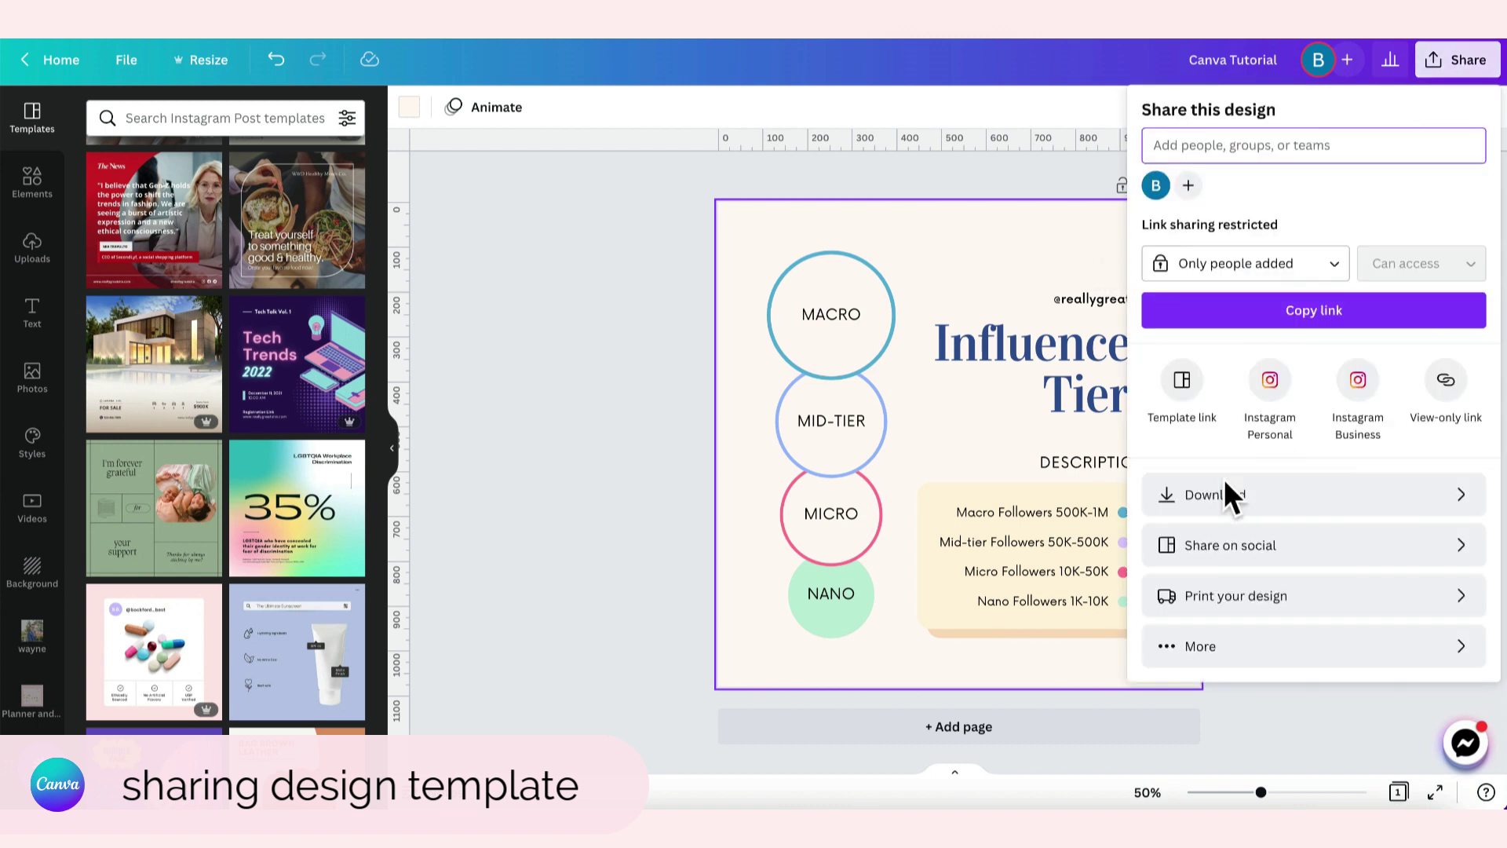
left_click(1182, 385)
left_click(1467, 277)
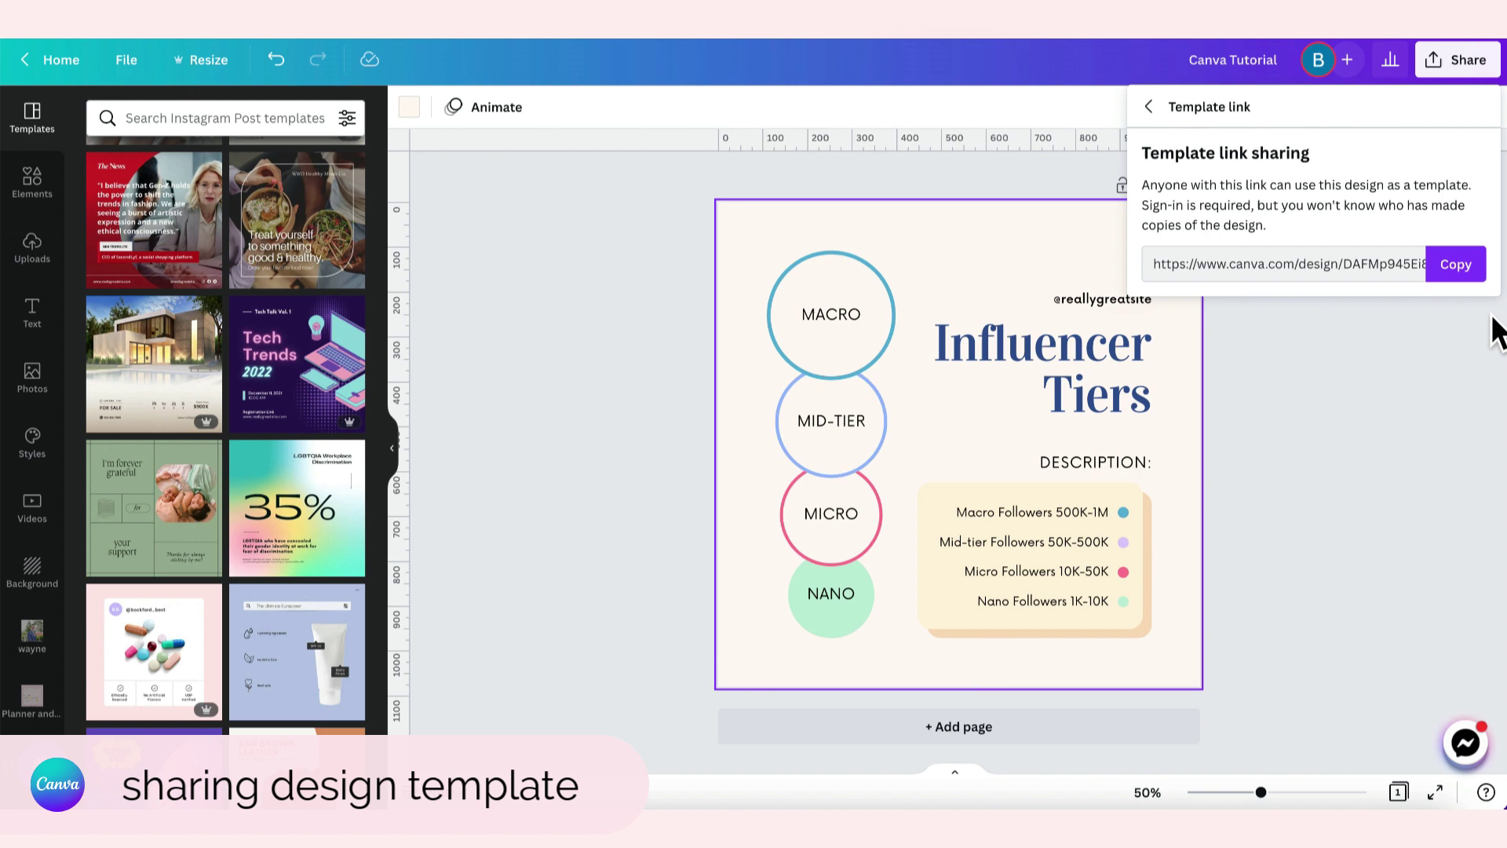
key("super+t")
- Load the pasted template link and start a new design from the shared template
key("super+v")
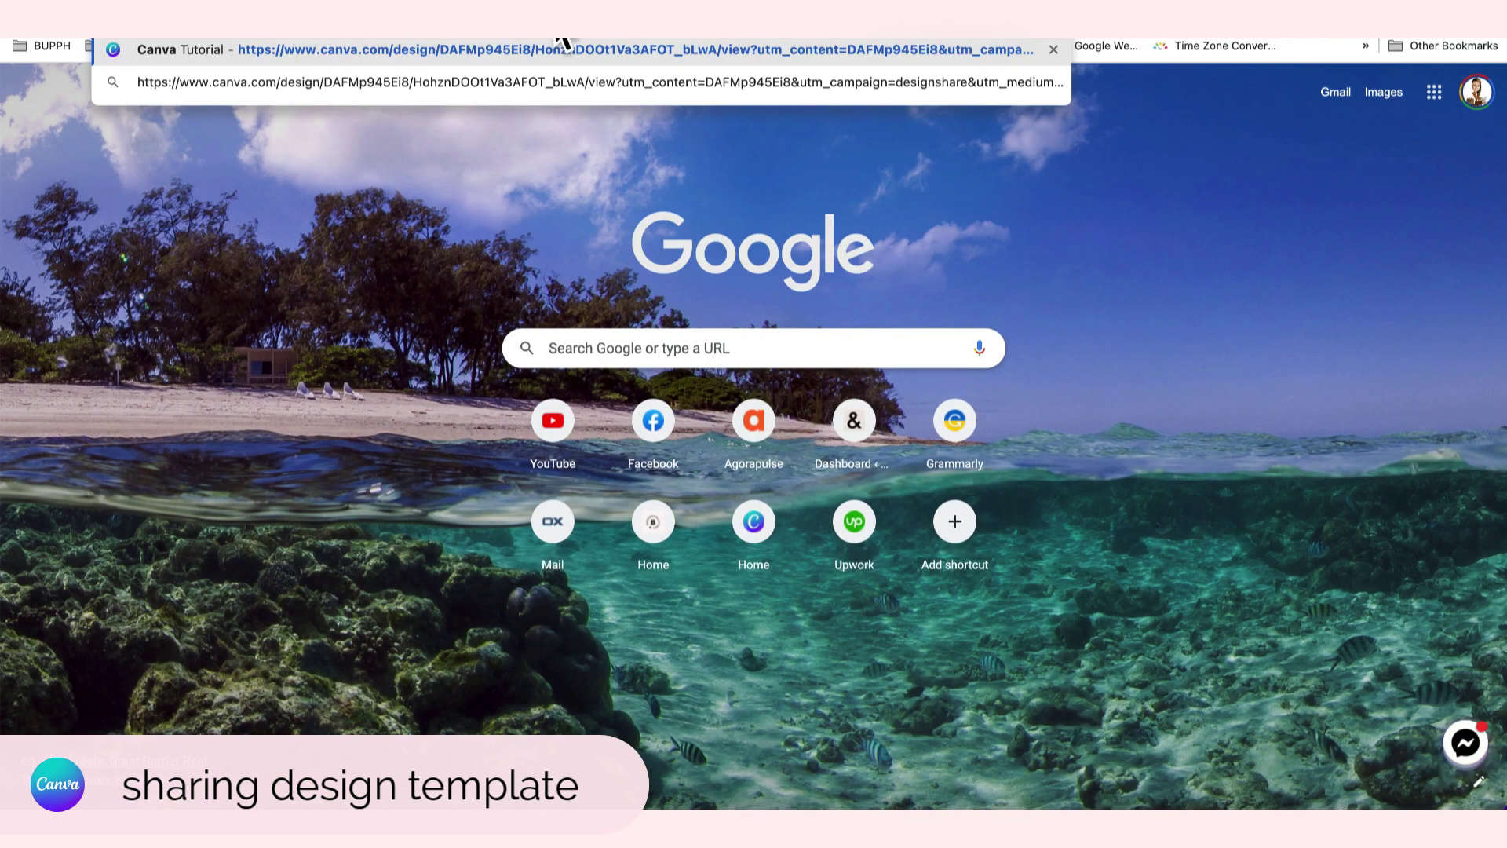
key("Return")
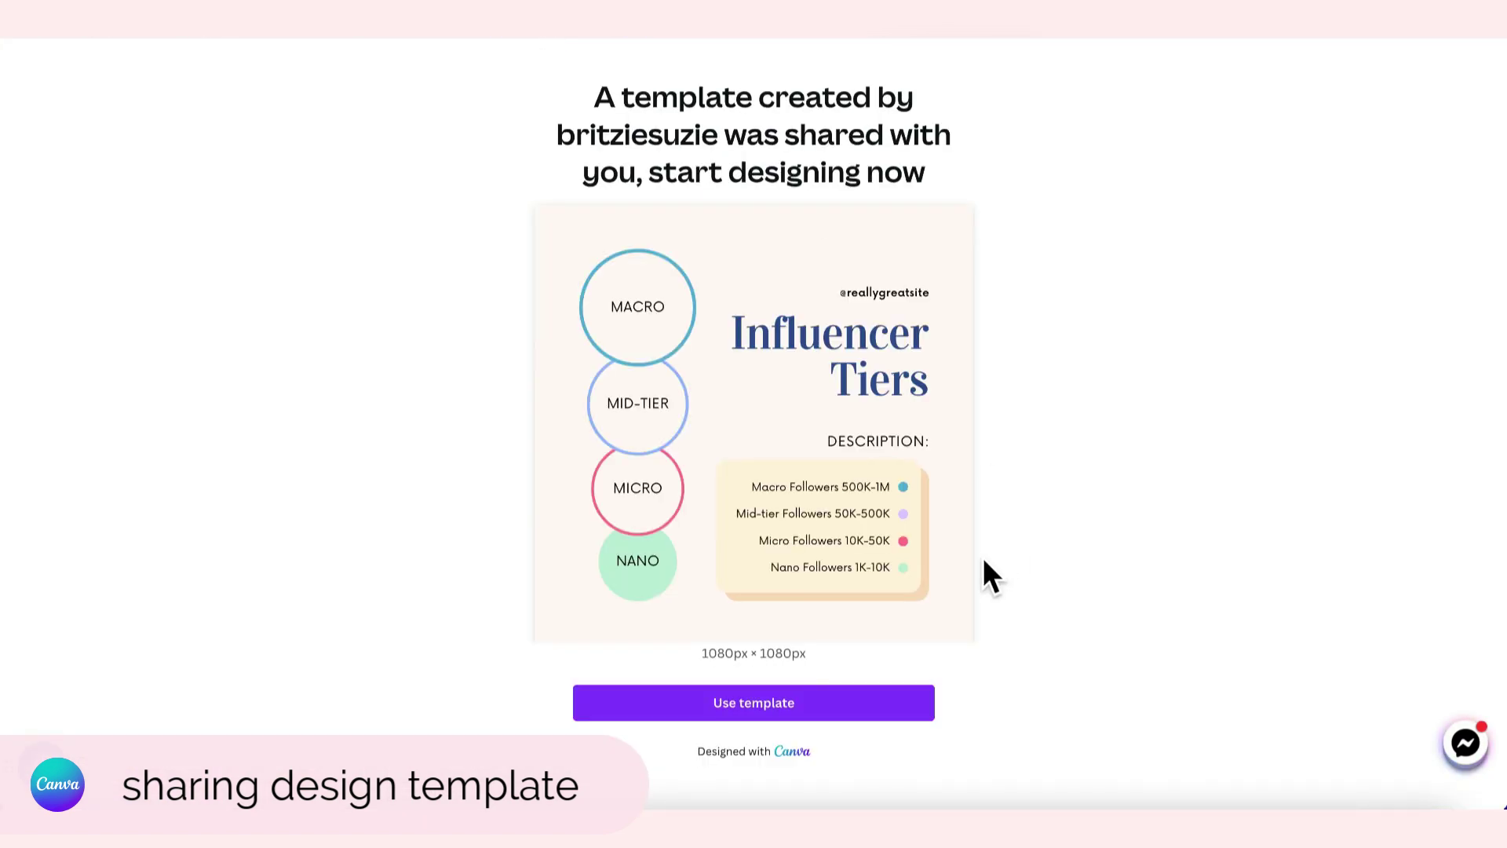
left_click(813, 711)
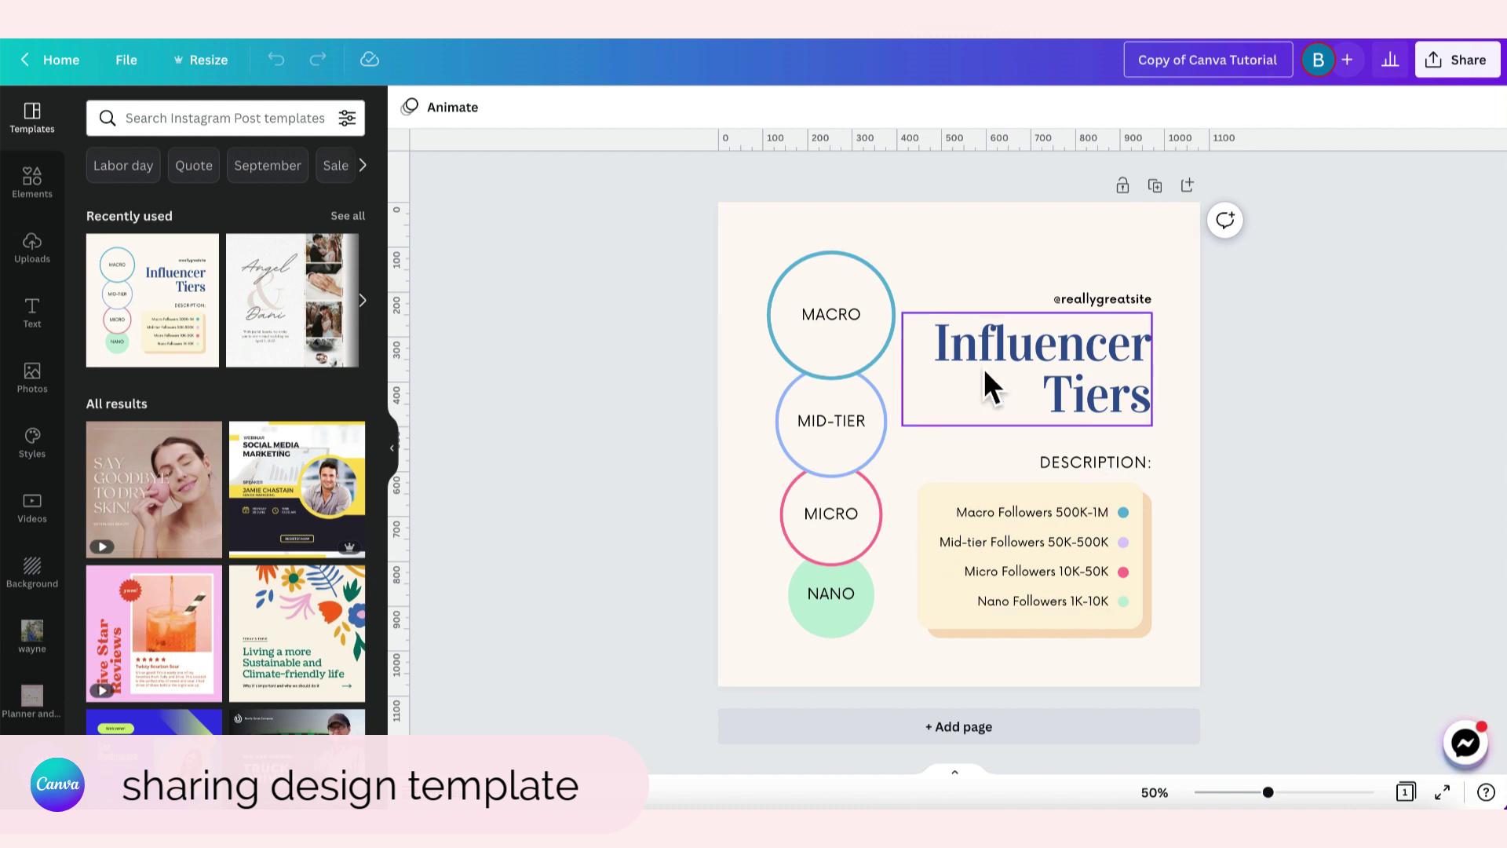
- Replace the Influencer Tiers heading in the copied design with a name
double_click(1033, 353)
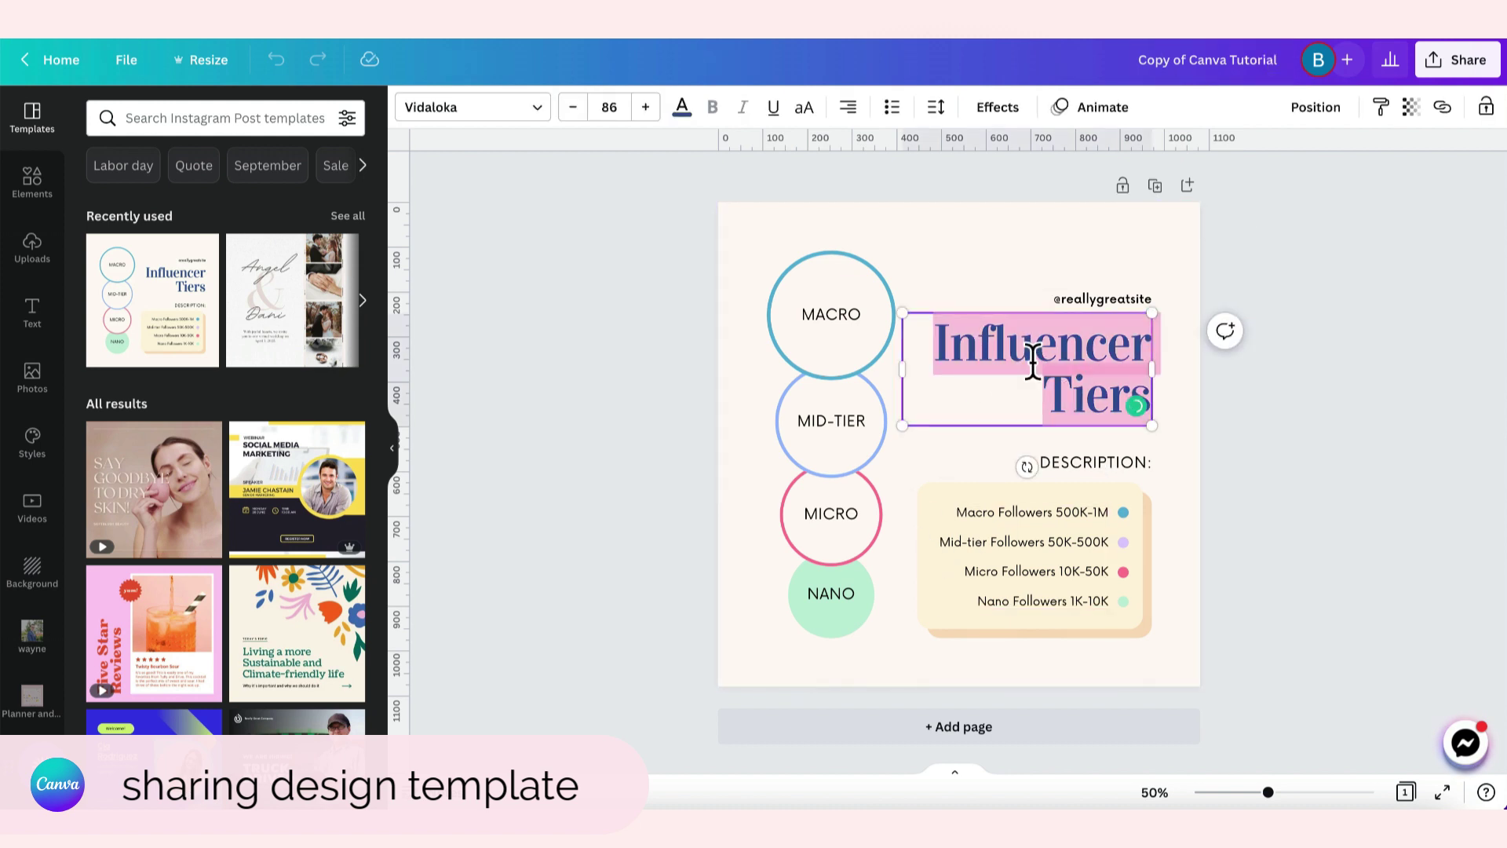
type("Britx Sui")
key("Escape")
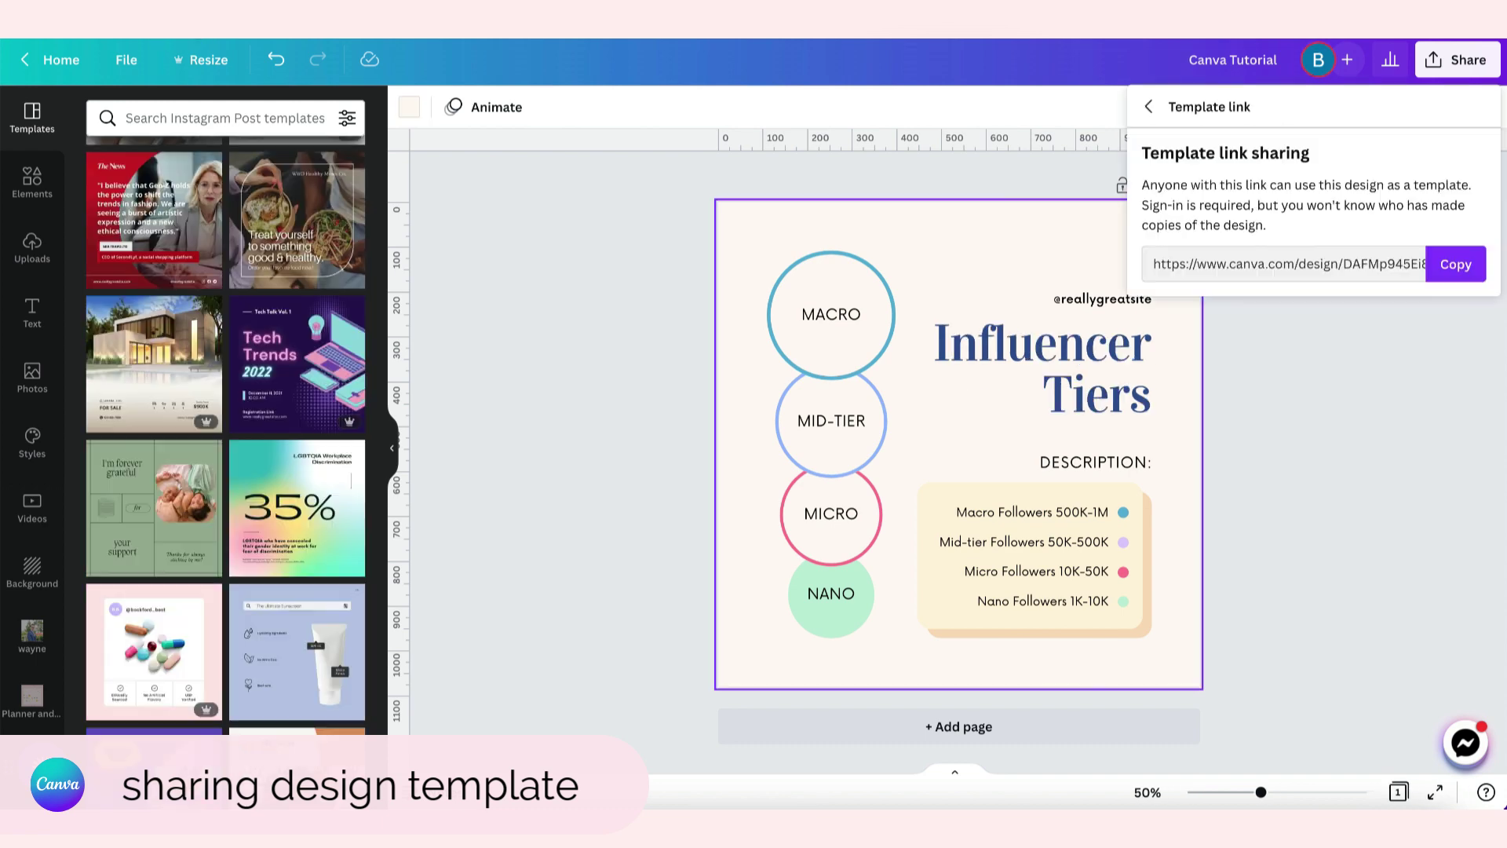
- Reload the original design, then select the tier-circle group in the copied design
left_click(528, 278)
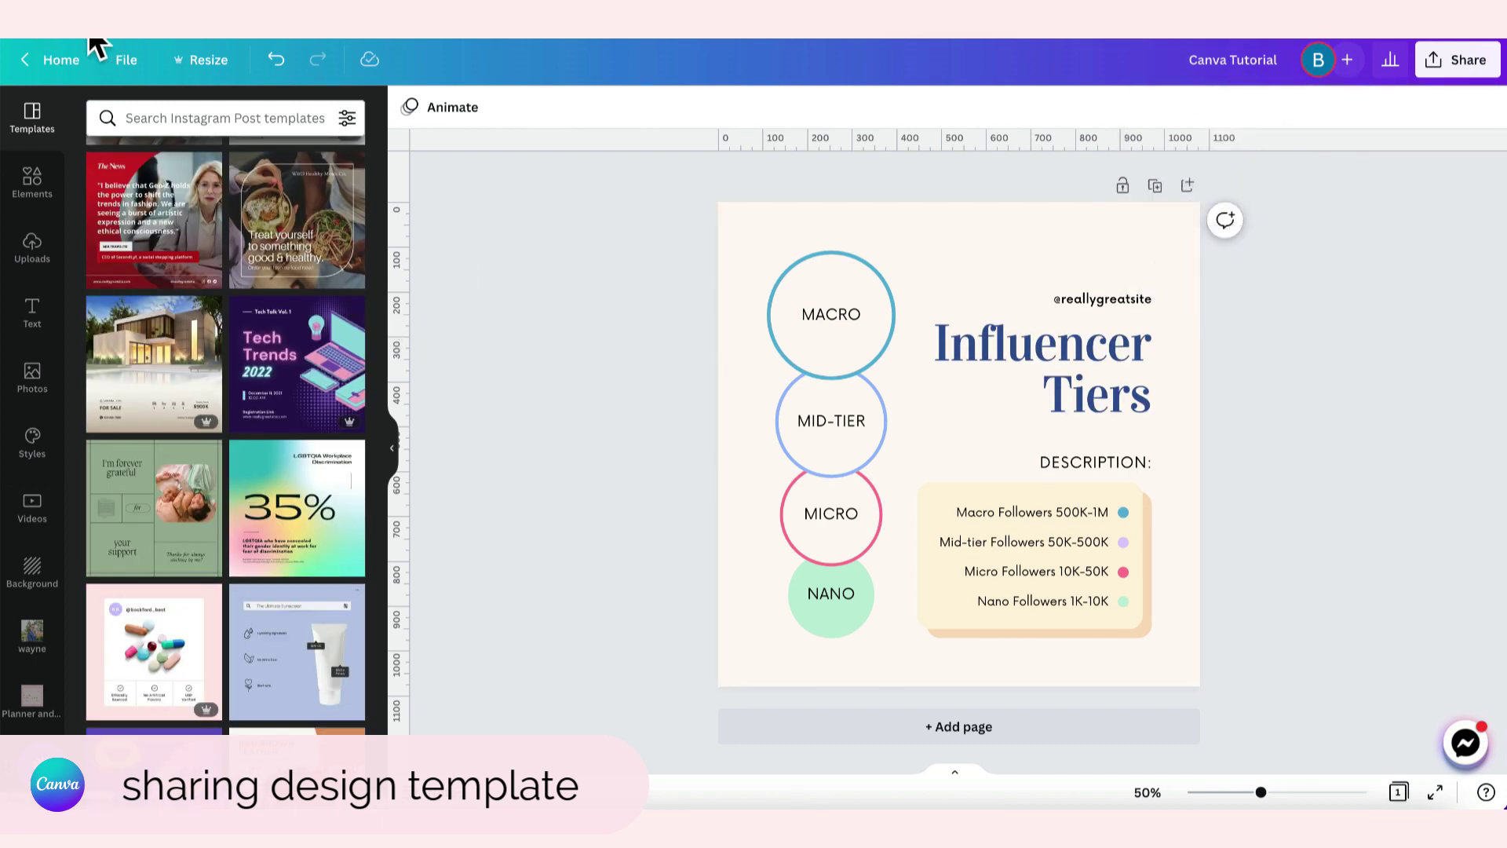
key("F5")
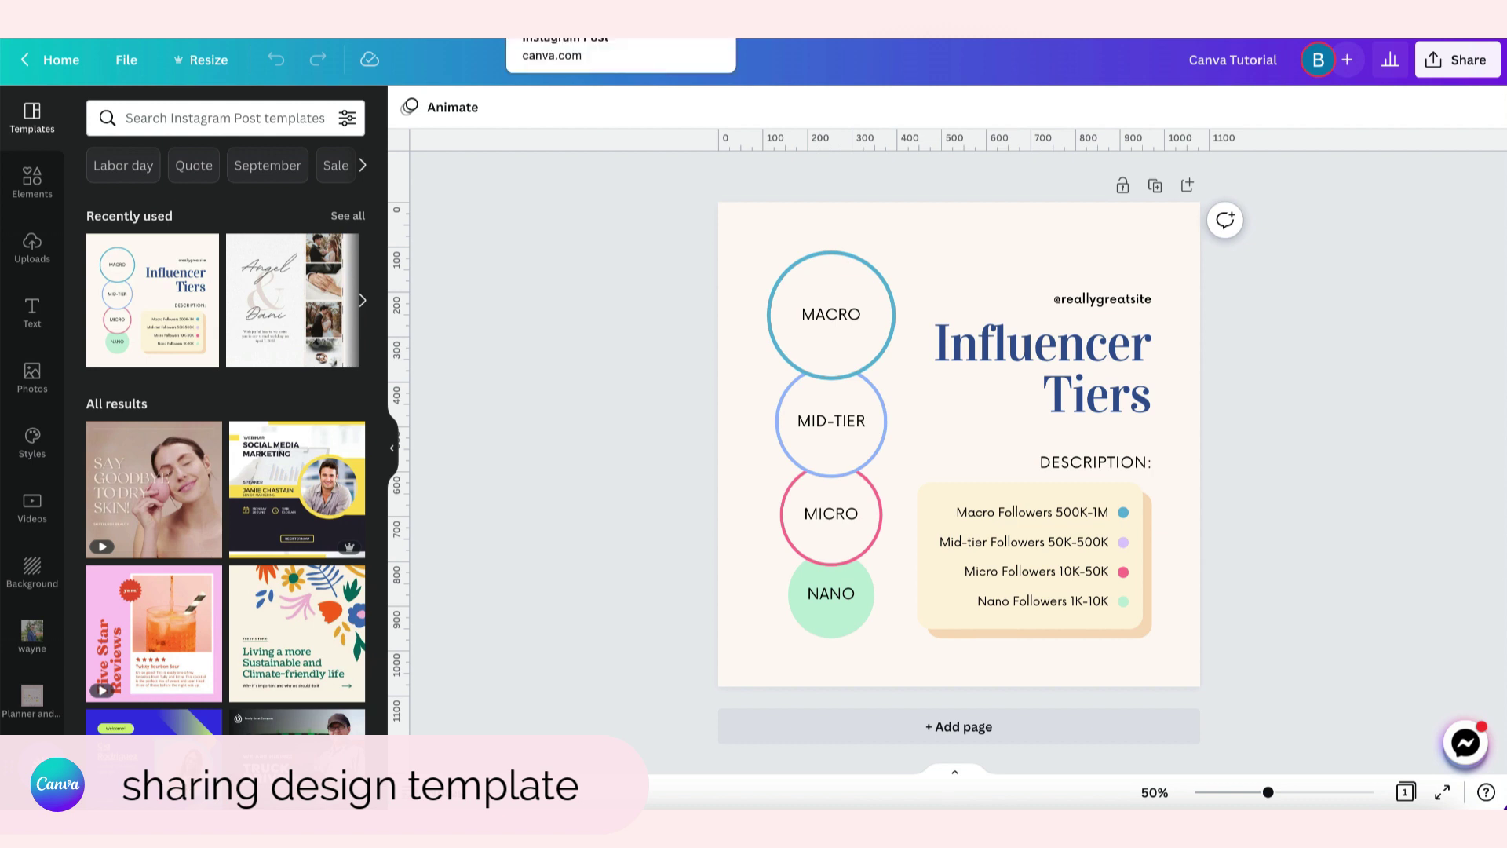
key("ctrl+Tab")
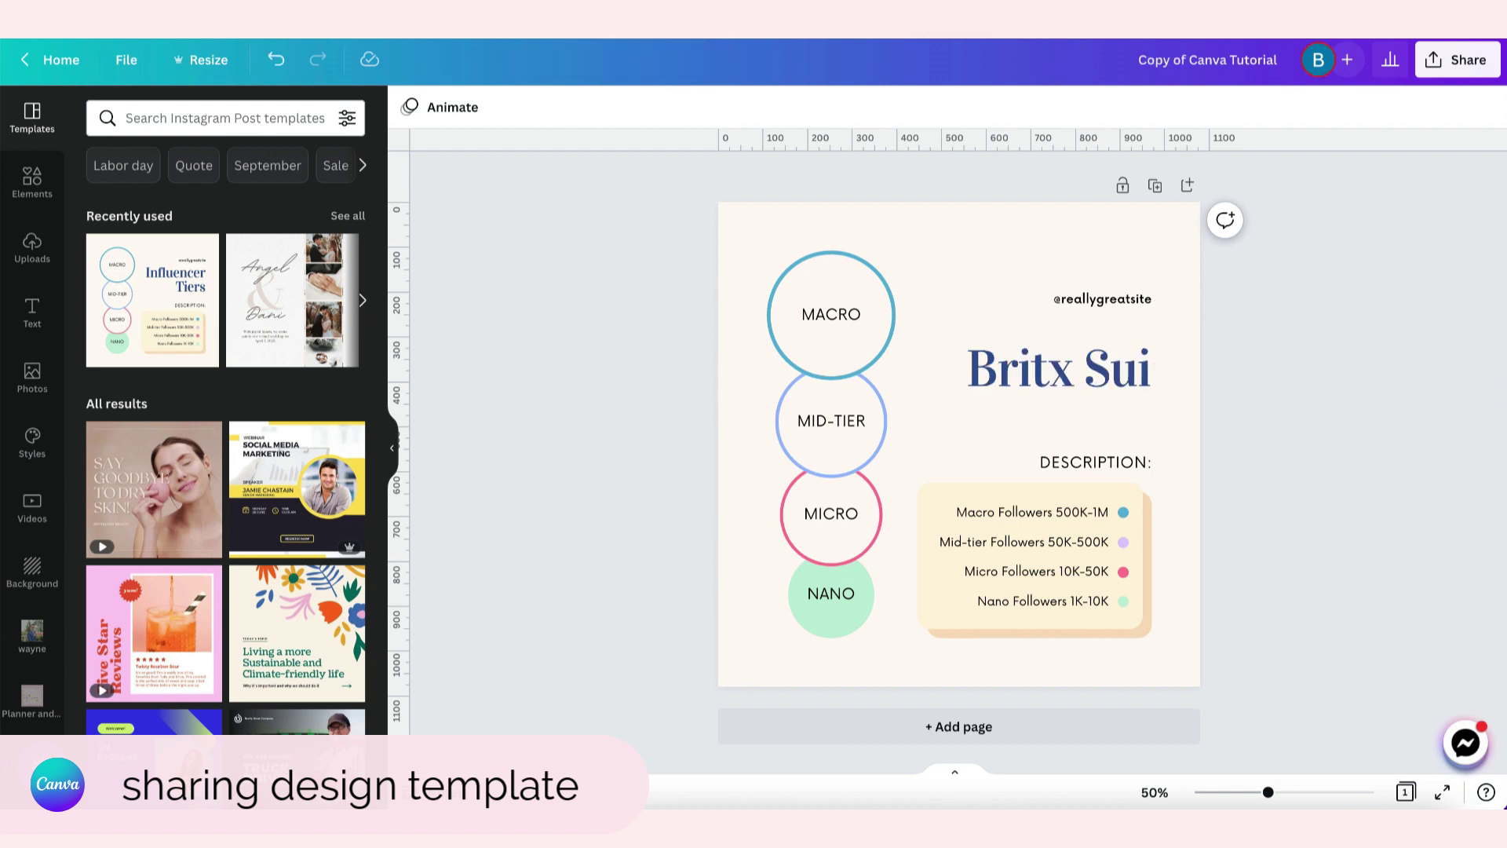
left_click(856, 245)
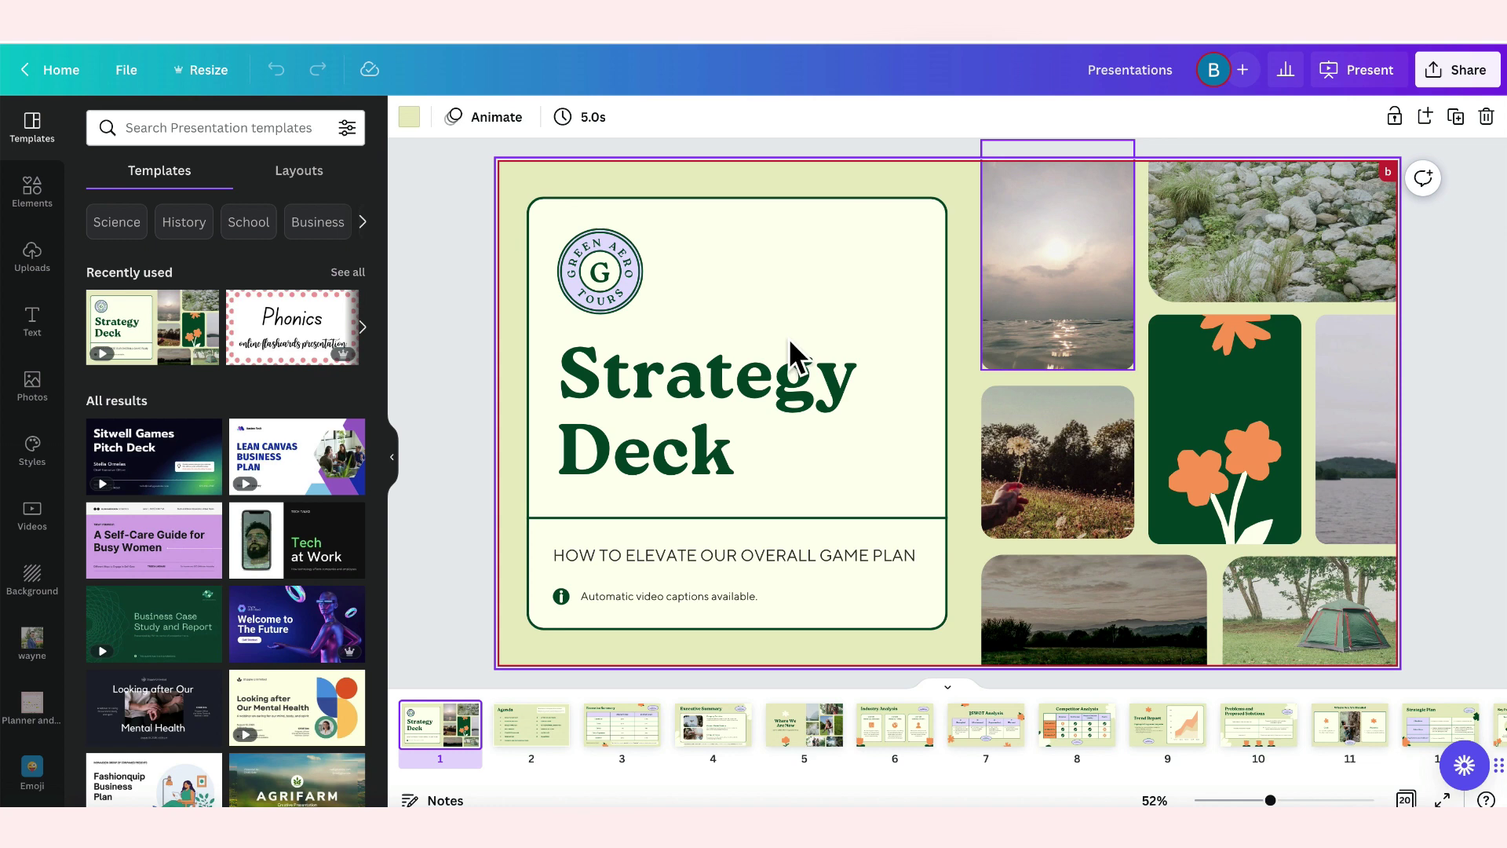
- Set the Present panel's type to Present and record, then close the panel
scroll(175, 612, "down", 10)
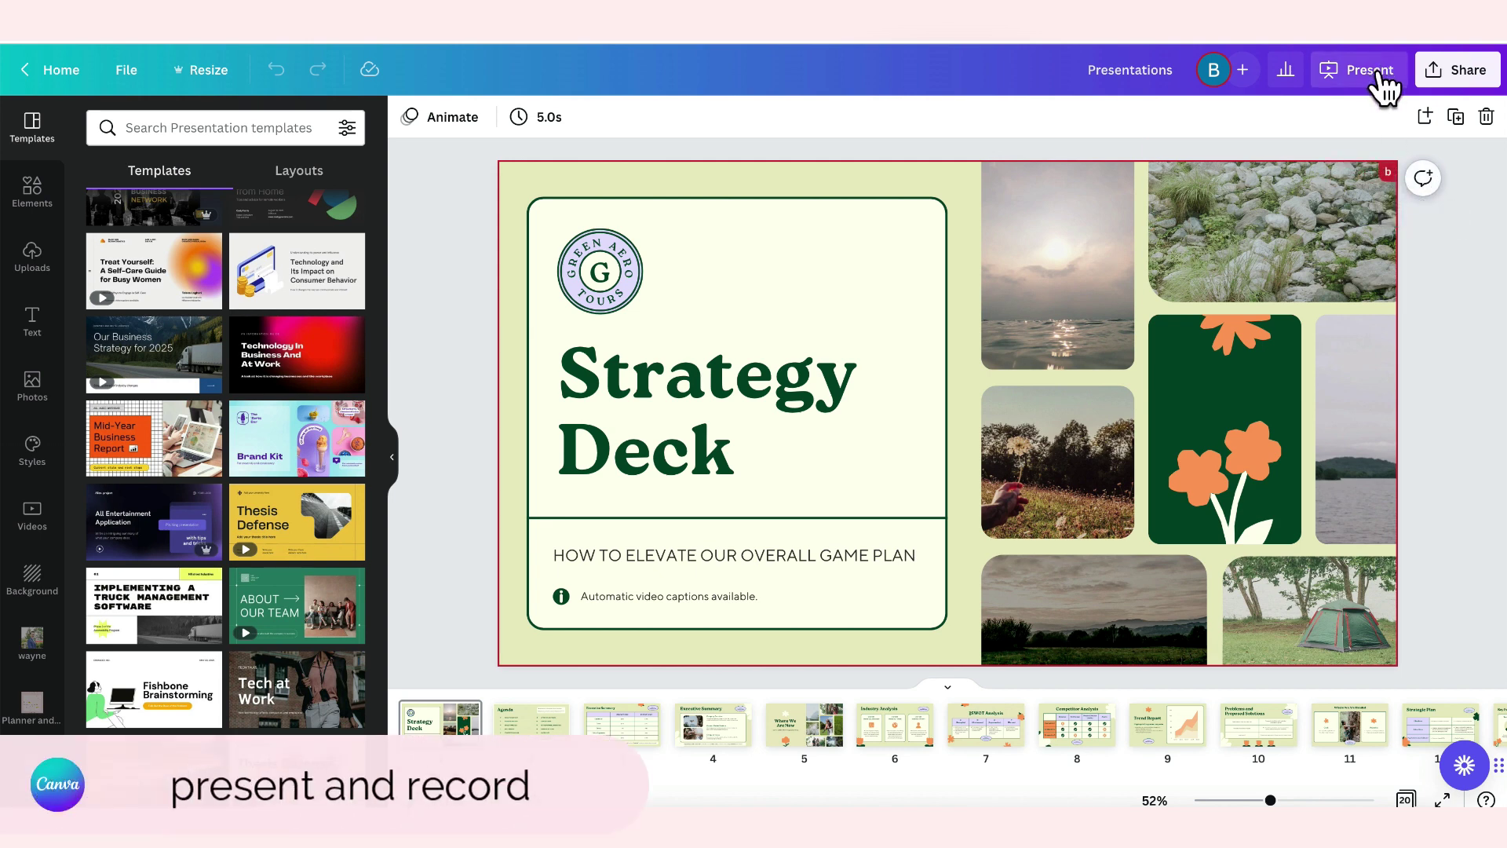
left_click(1382, 72)
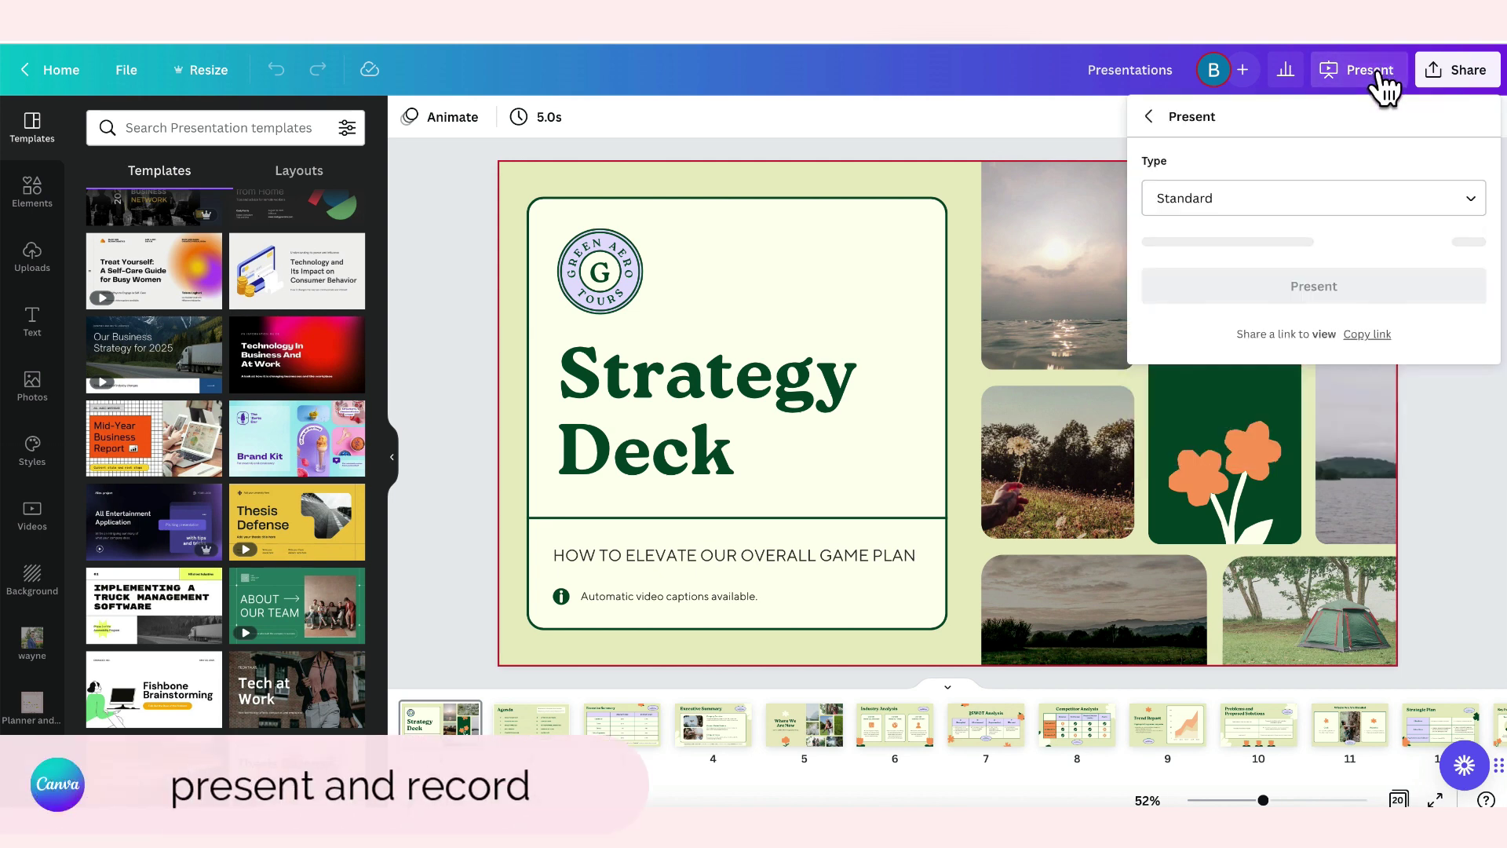
left_click(1337, 211)
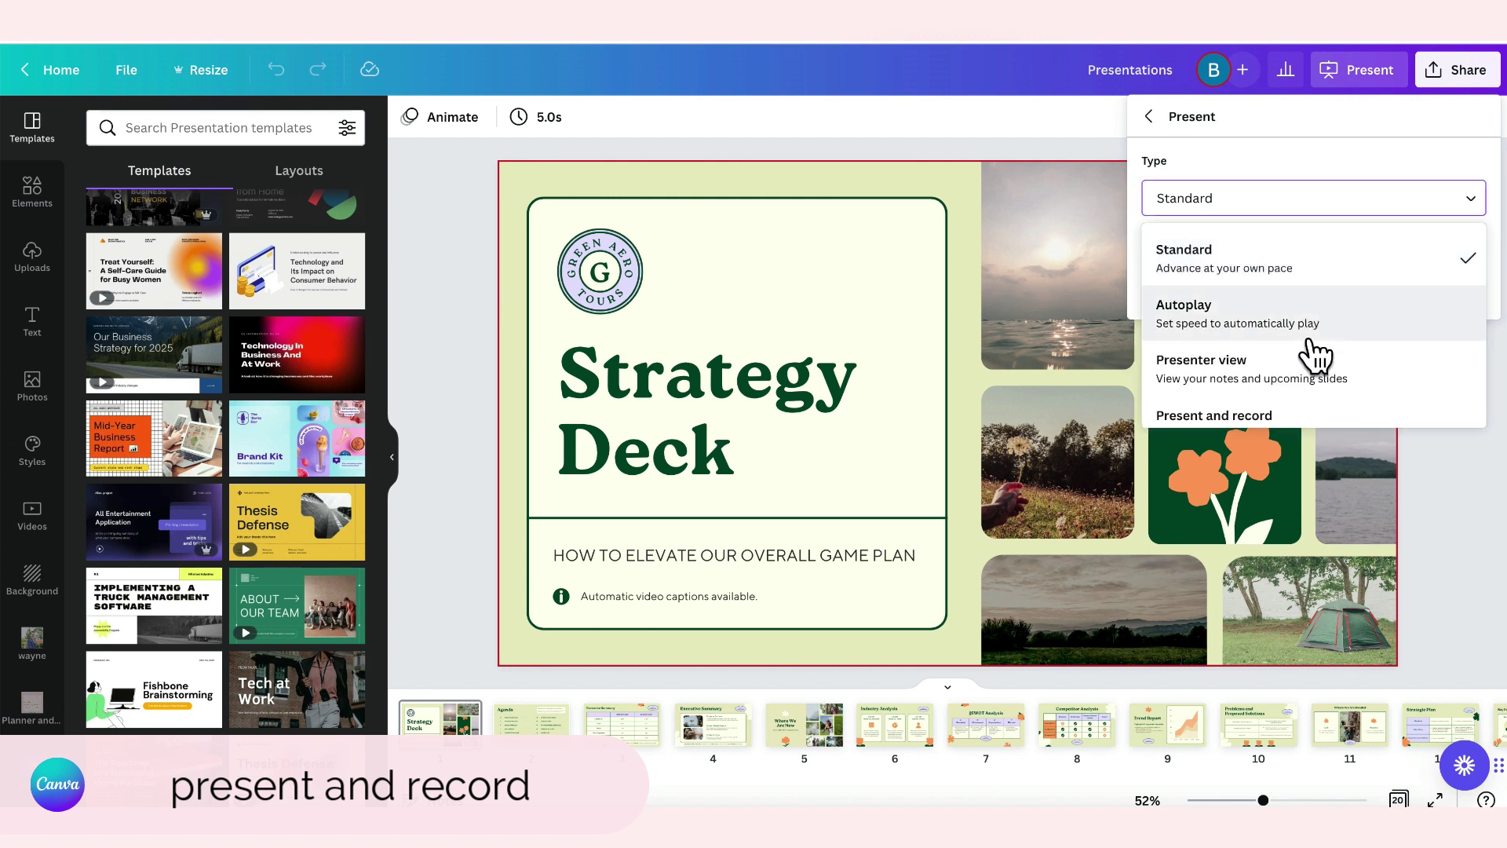
scroll(1270, 326, "down", 1)
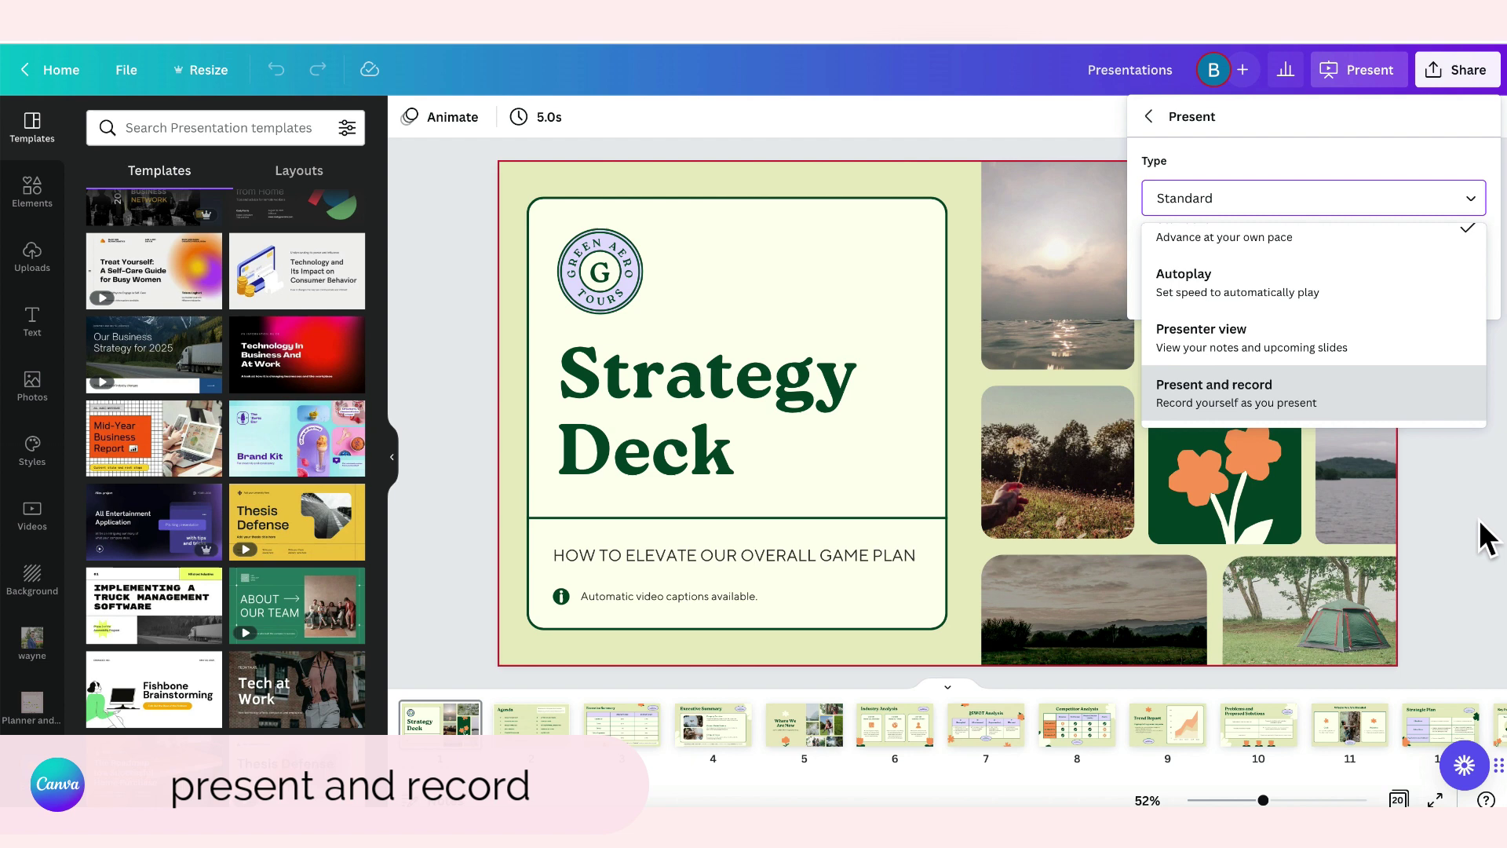
left_click(1389, 421)
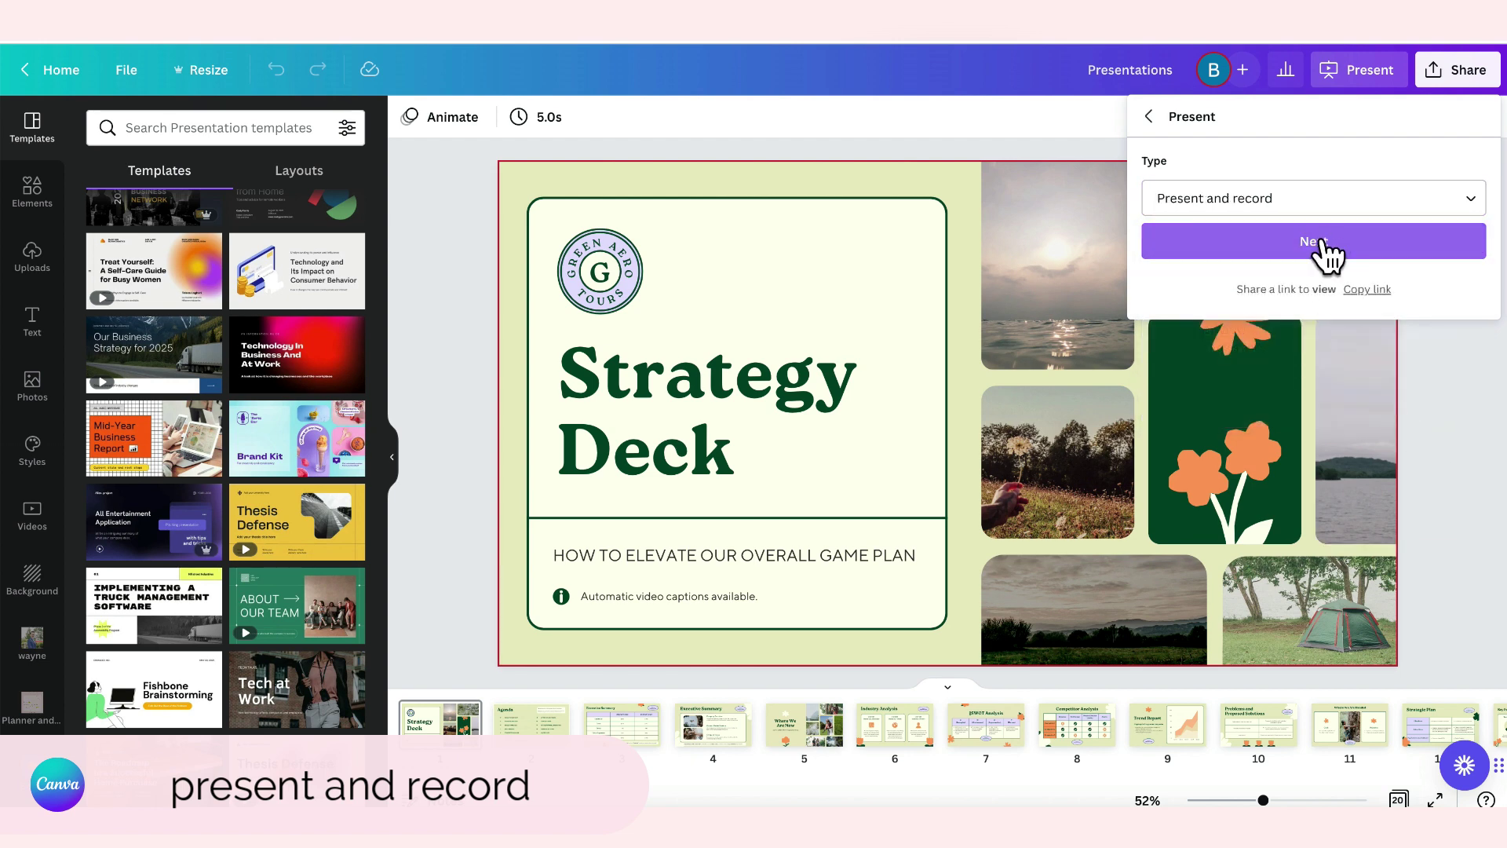
left_click(1470, 357)
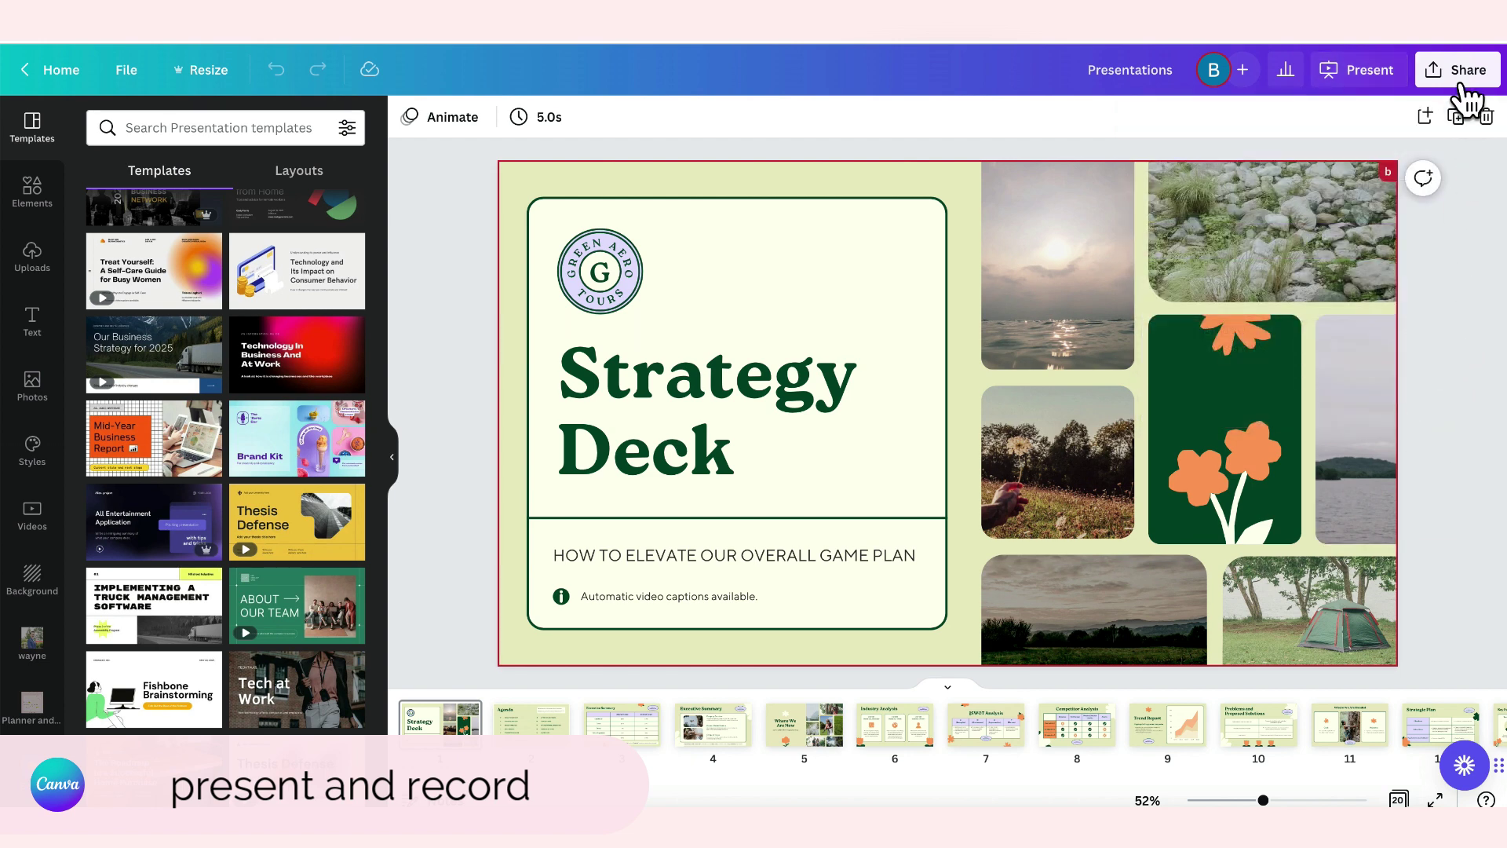
- Choose Present and record from the Share menu and head to the recording studio
left_click(1464, 78)
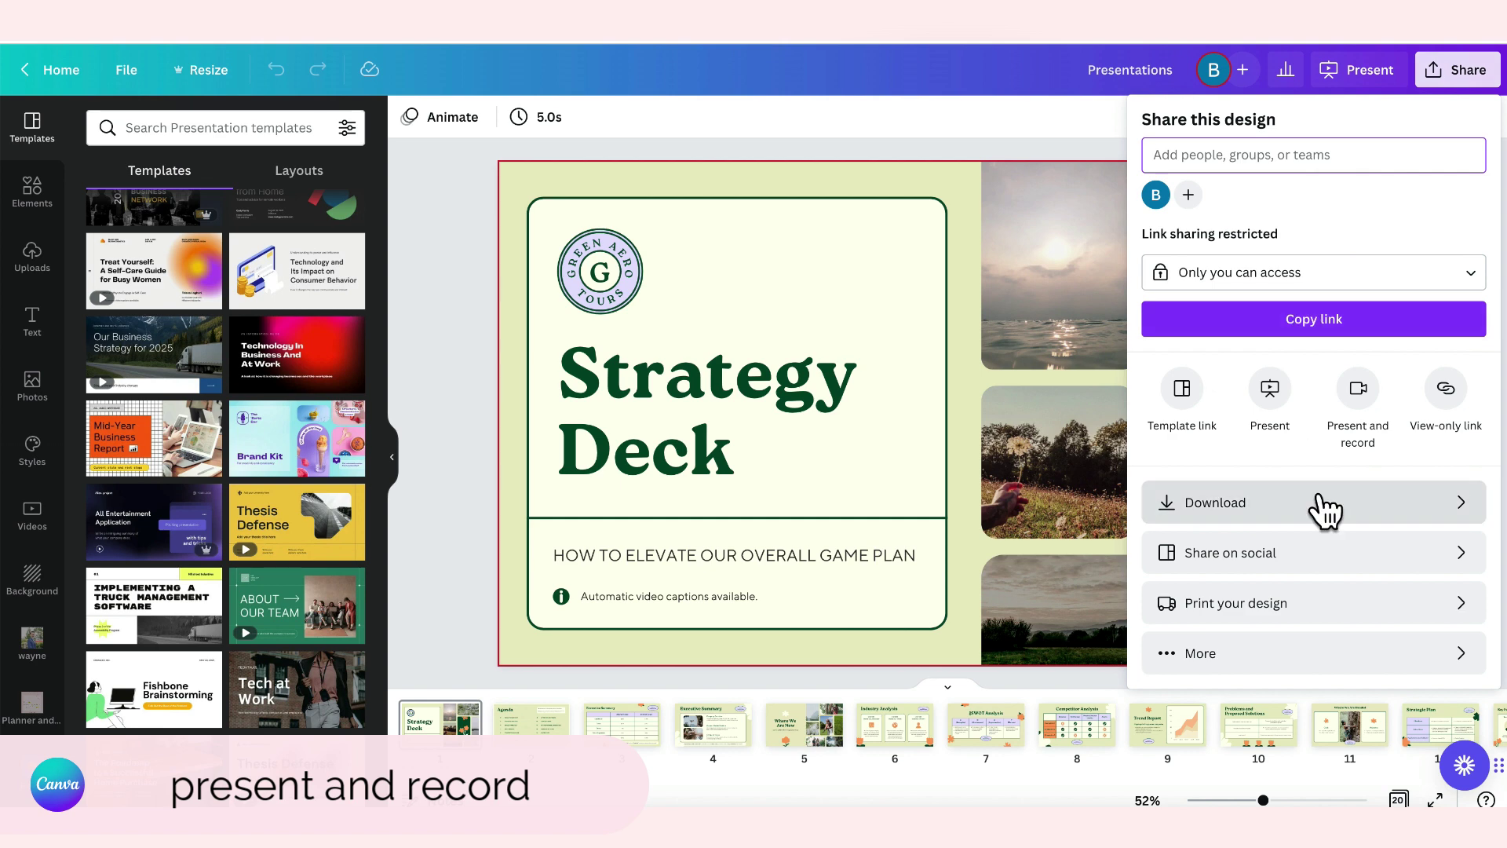
left_click(1359, 395)
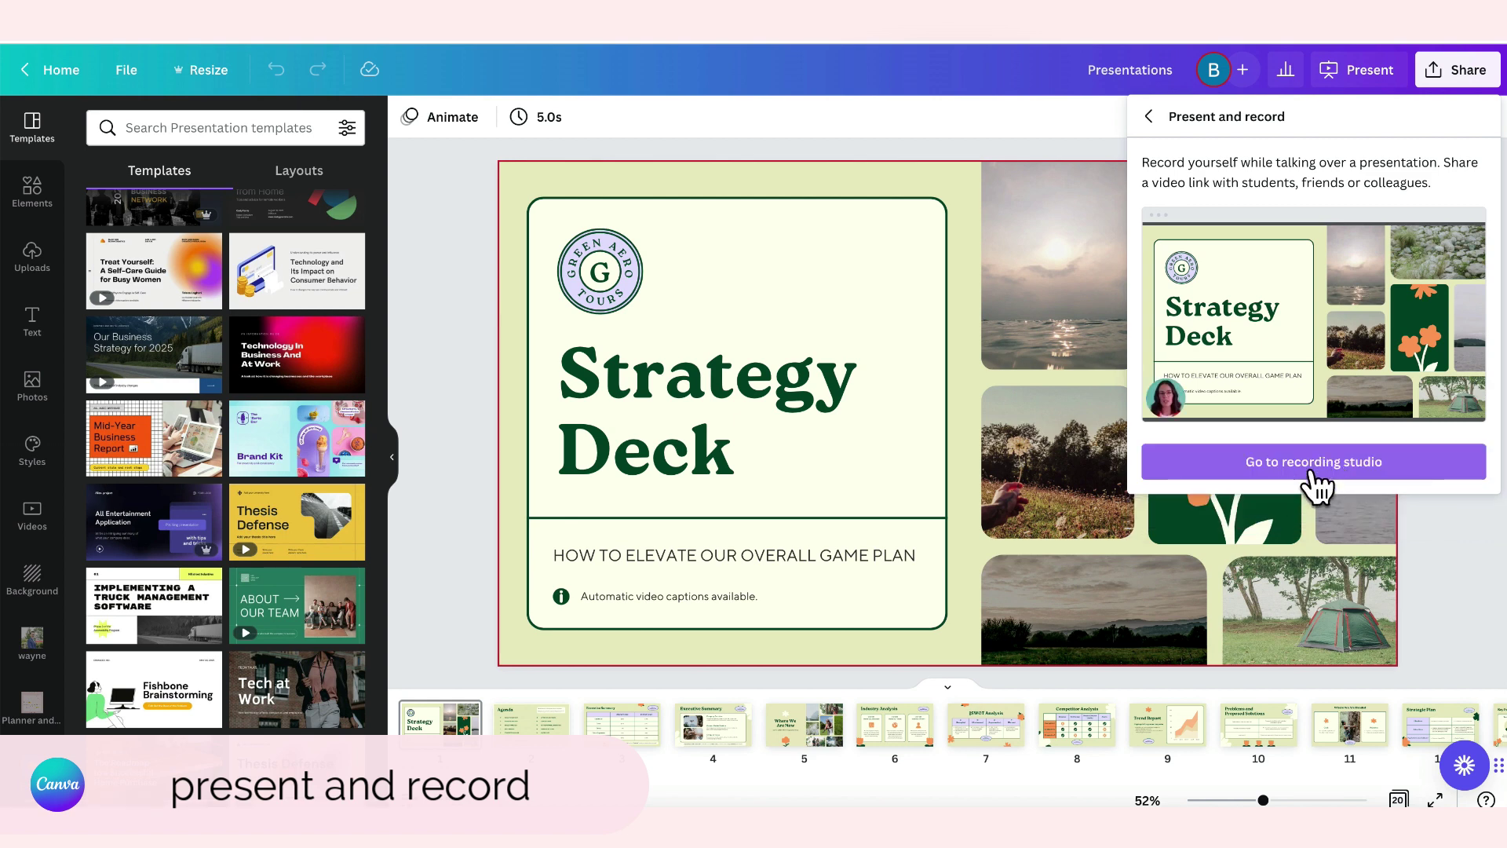
left_click(1322, 465)
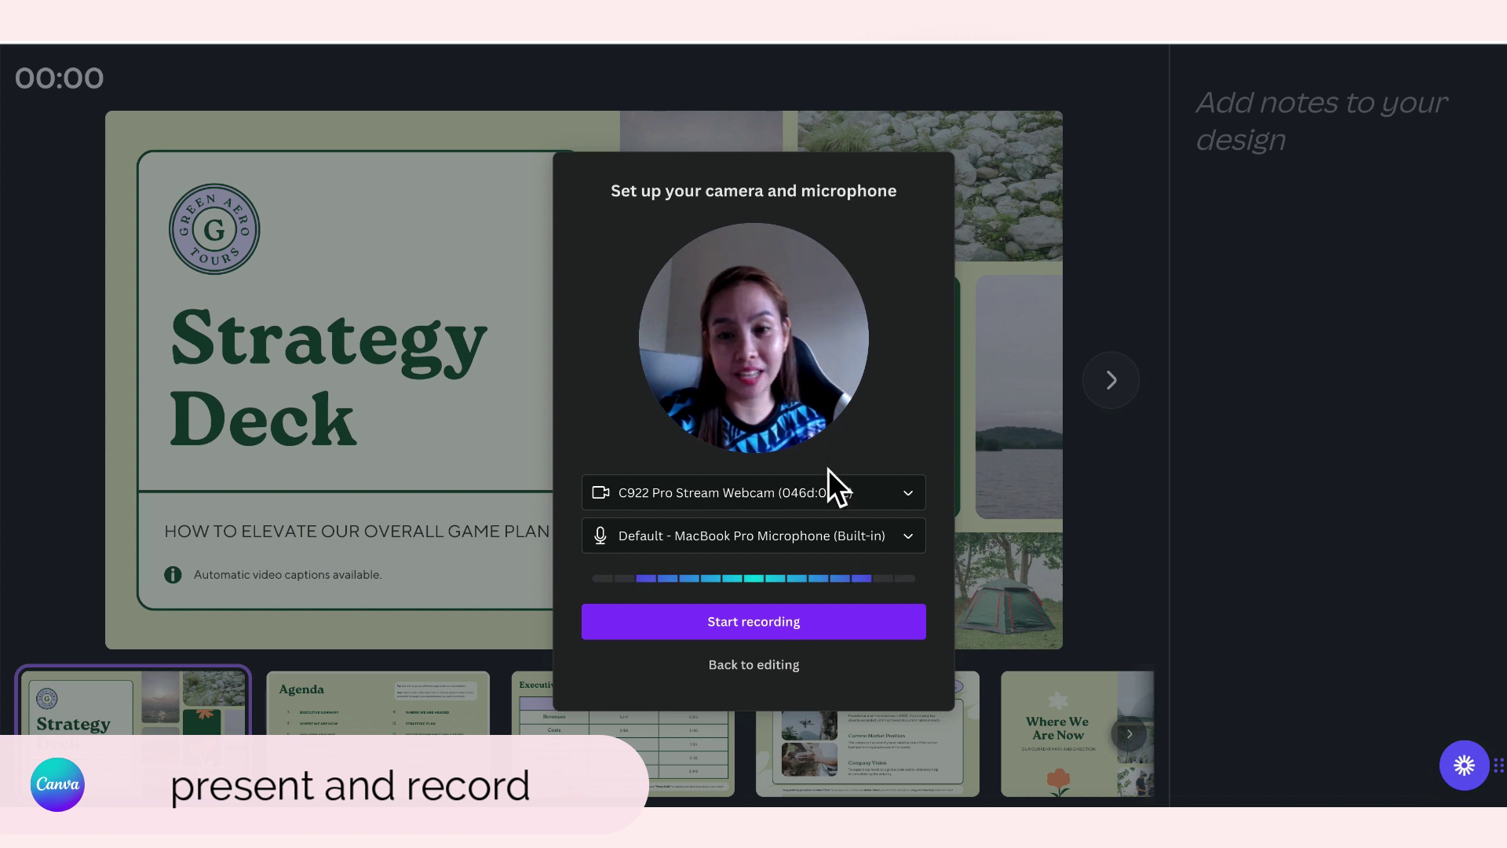
- Keep the C922 webcam as camera and the default microphone for recording
left_click(823, 496)
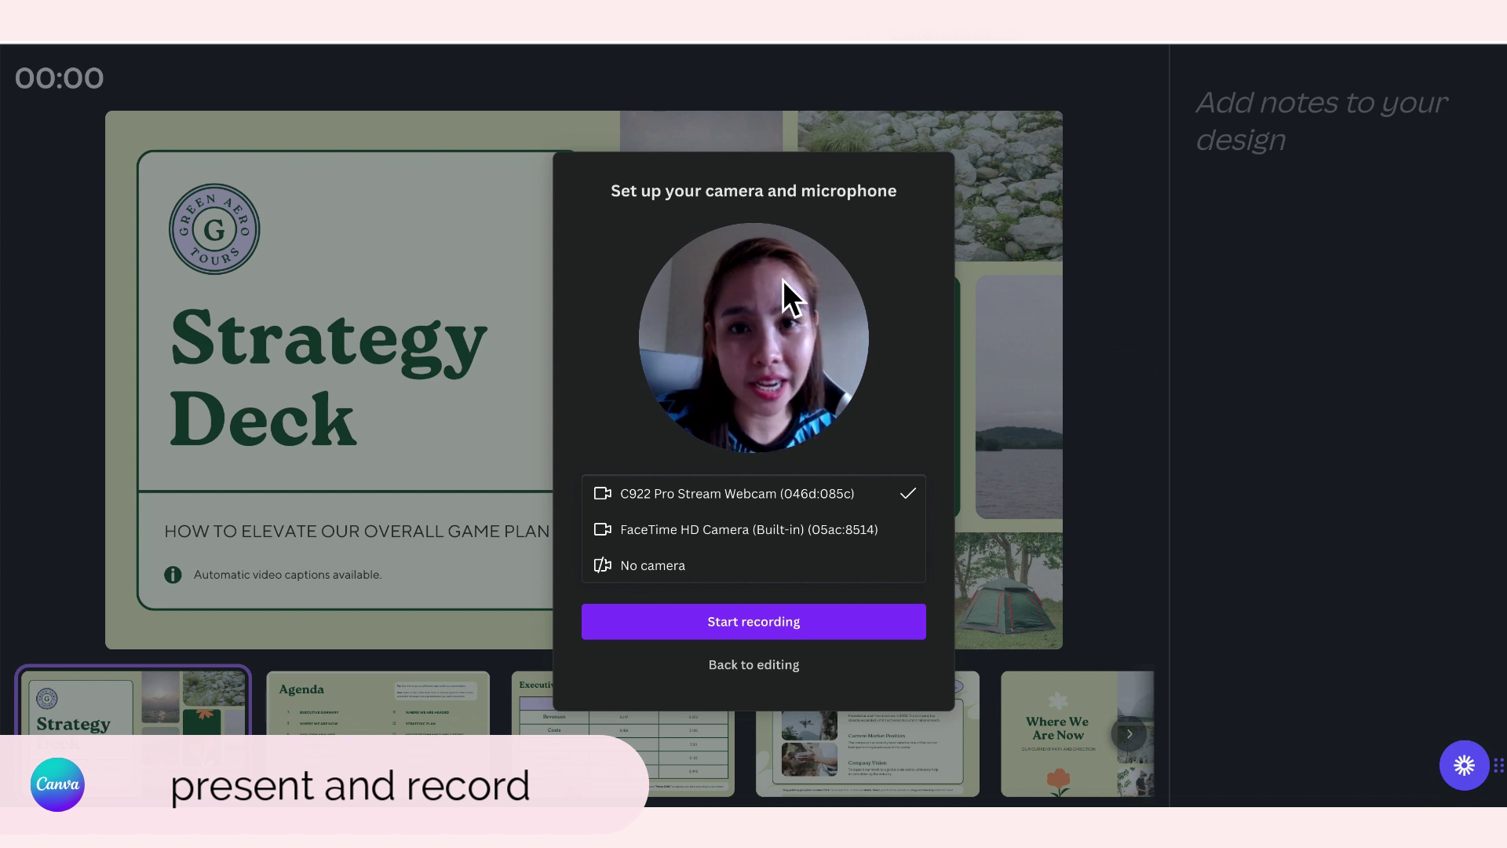
left_click(752, 507)
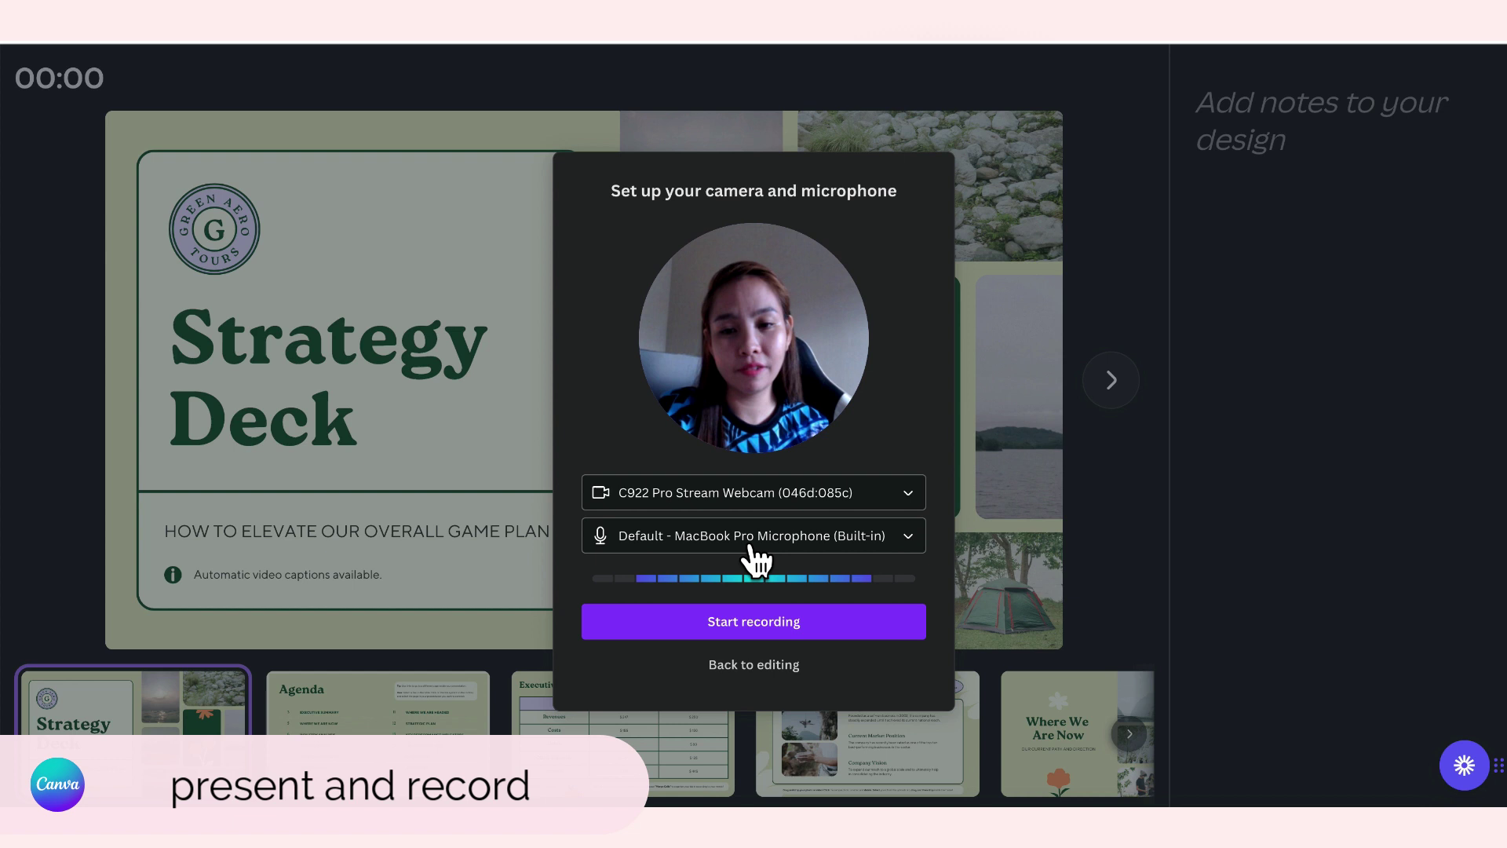
left_click(750, 543)
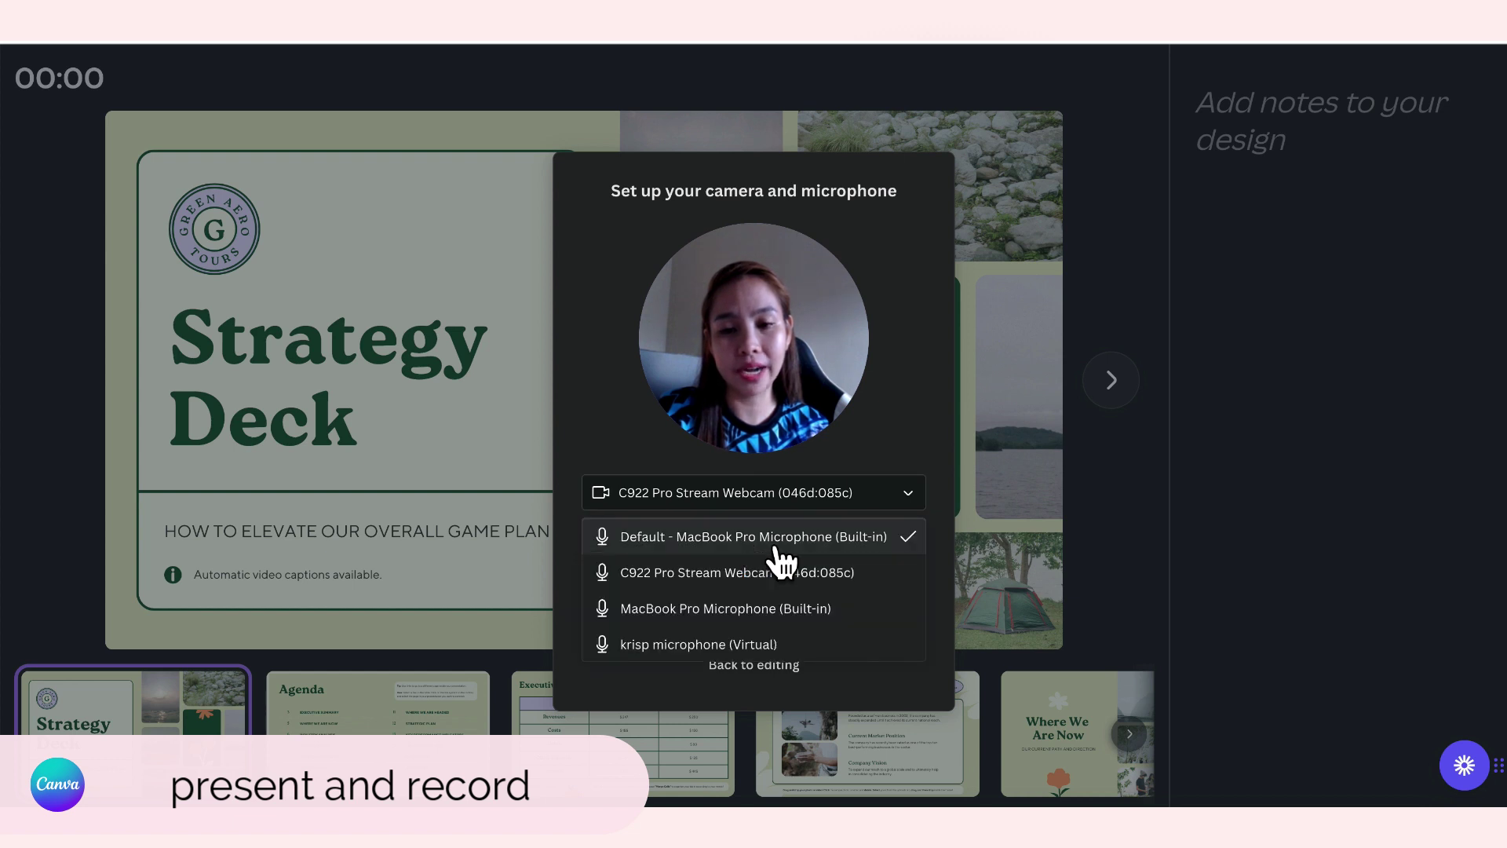
left_click(845, 399)
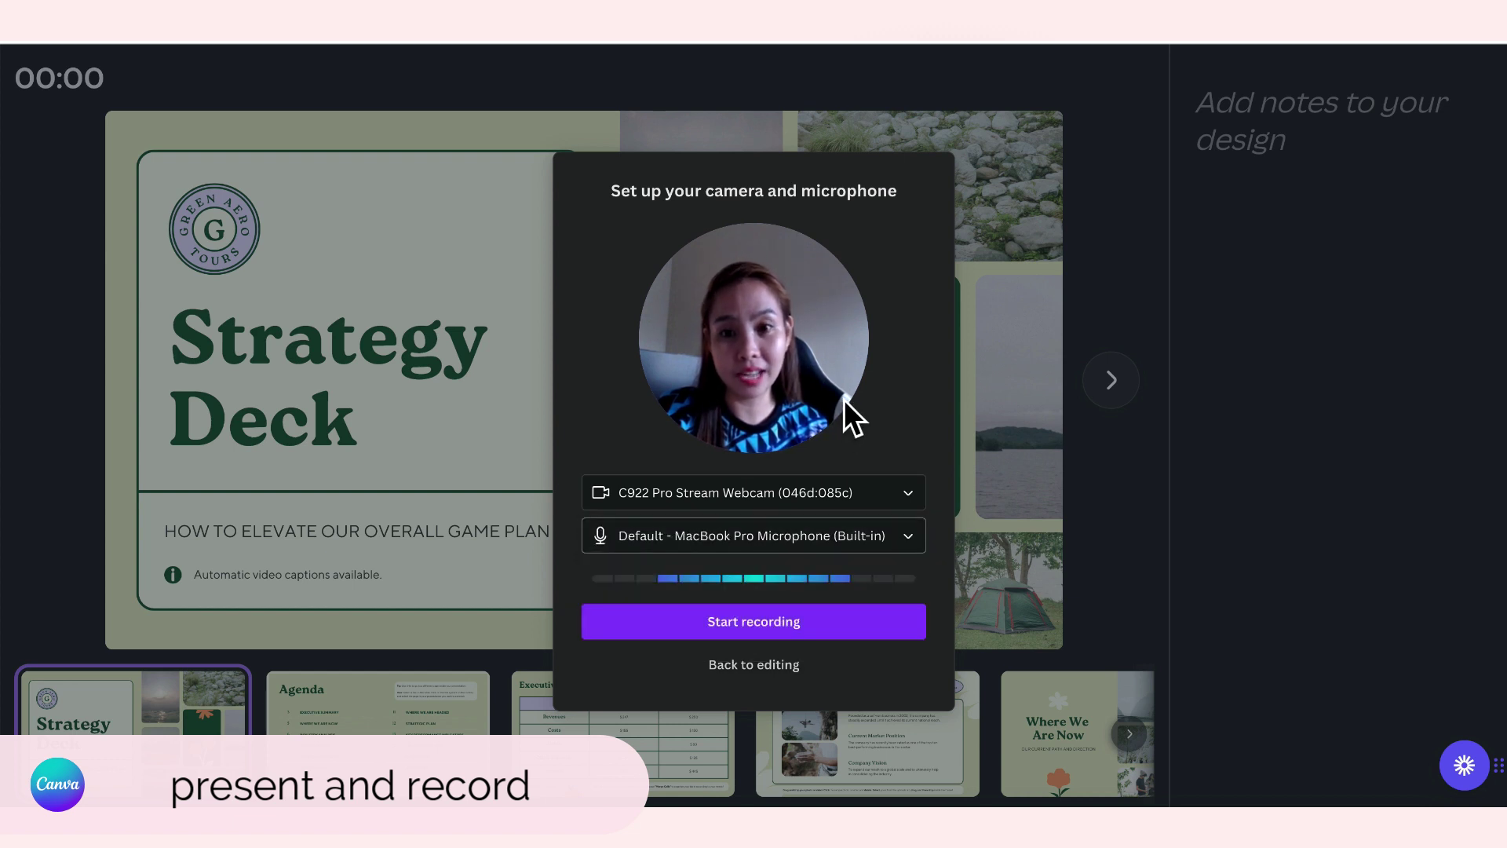
- Start recording the Strategy Deck presentation with the webcam on
left_click(795, 622)
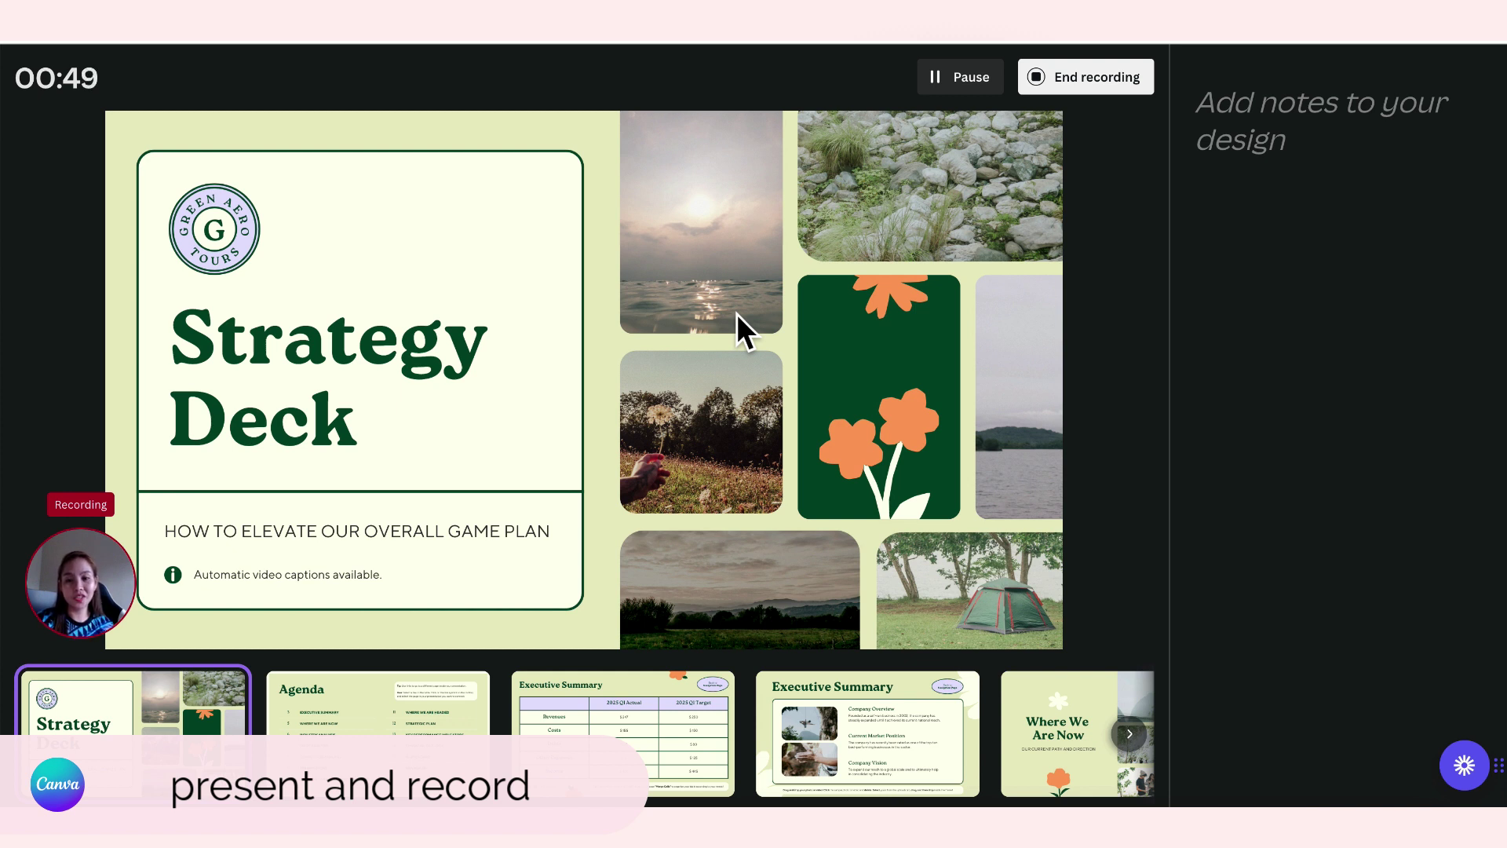
- End the recording, copy its share link, and save and exit to the editor
left_click(1073, 82)
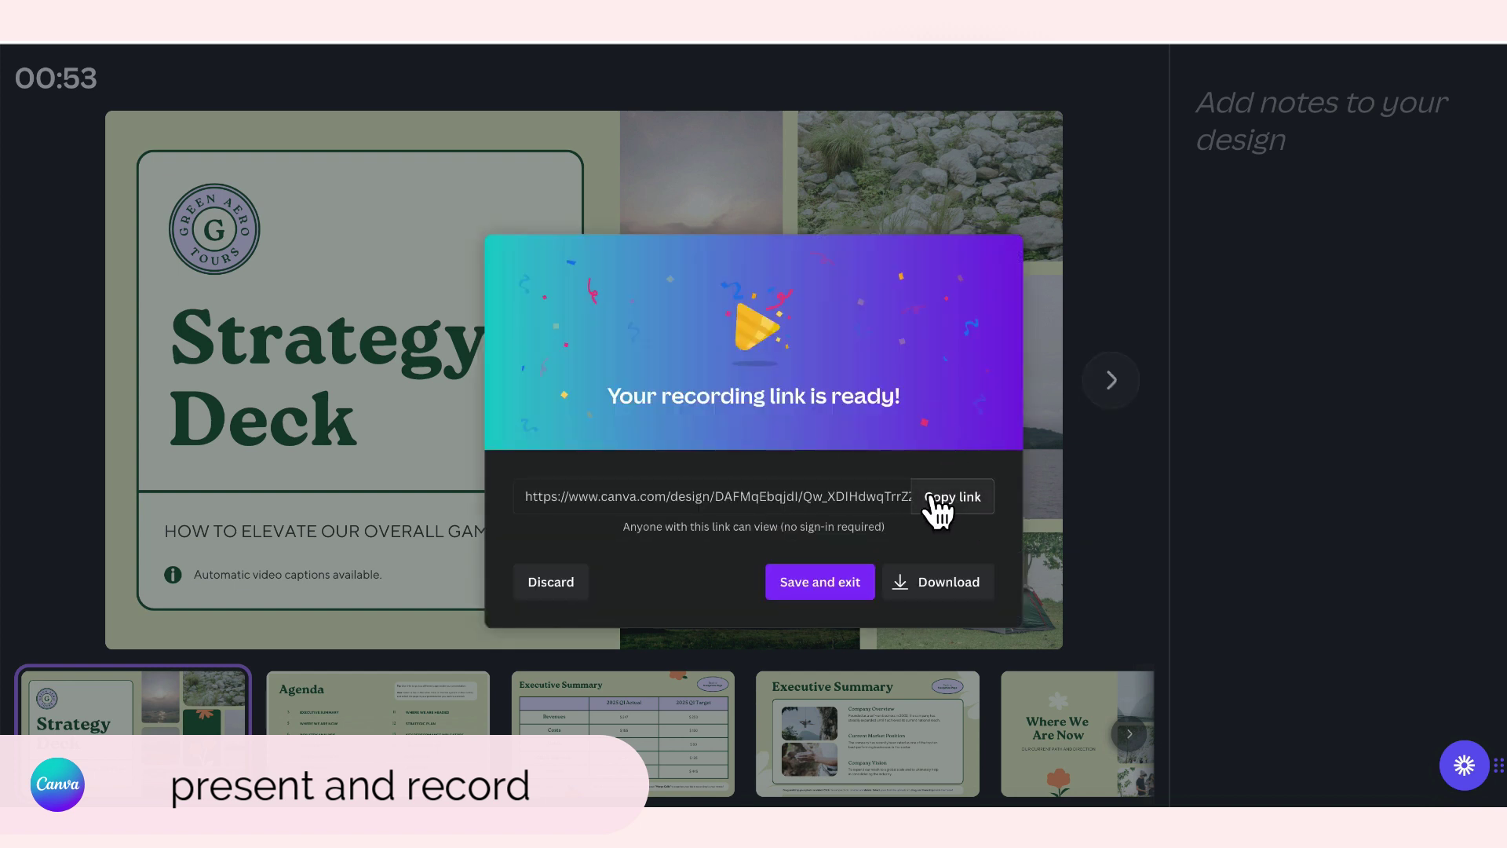
left_click(949, 506)
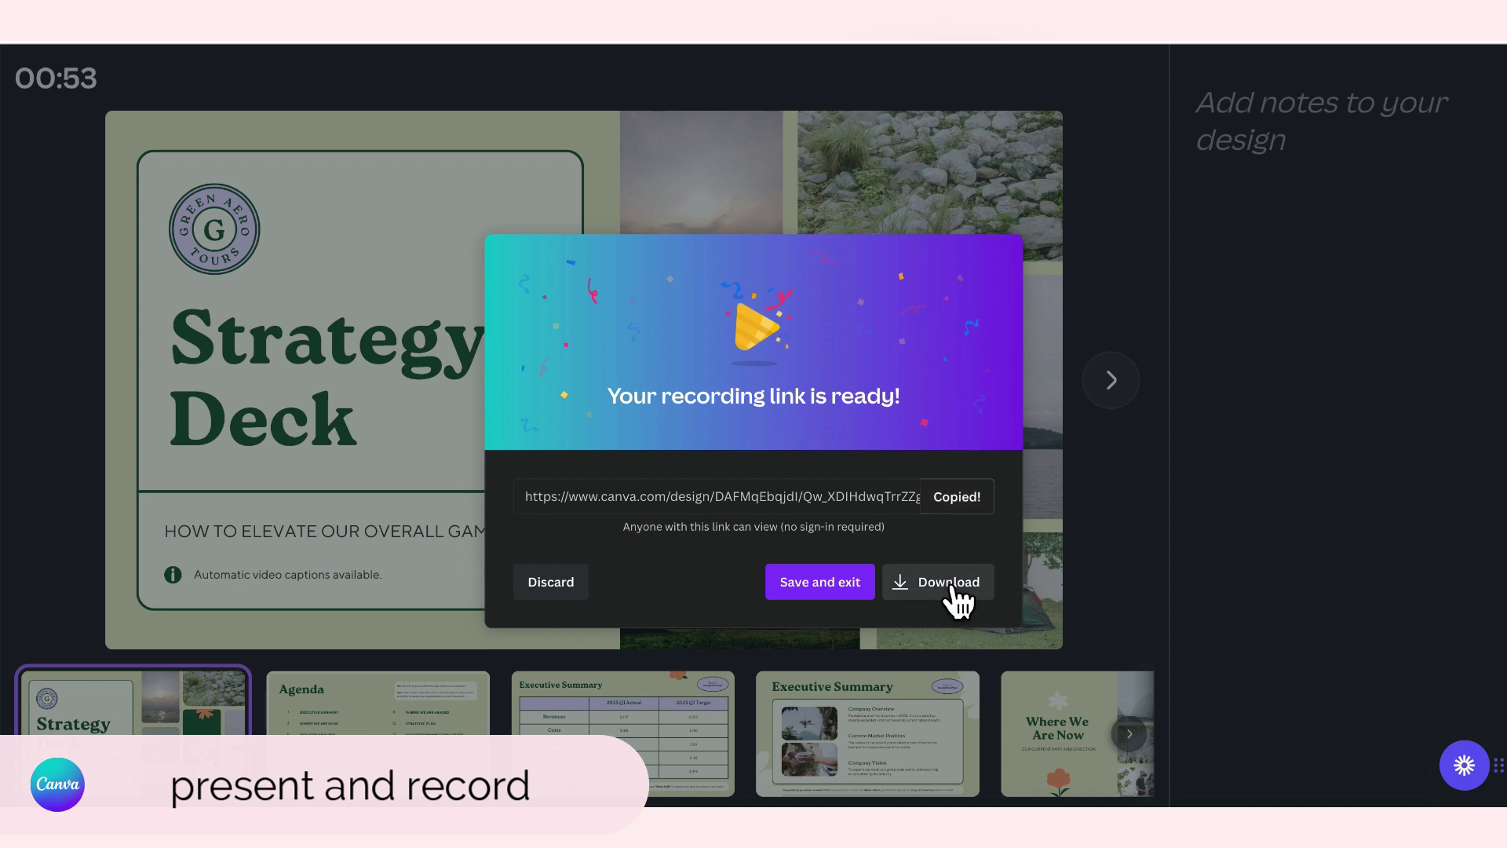
left_click(836, 583)
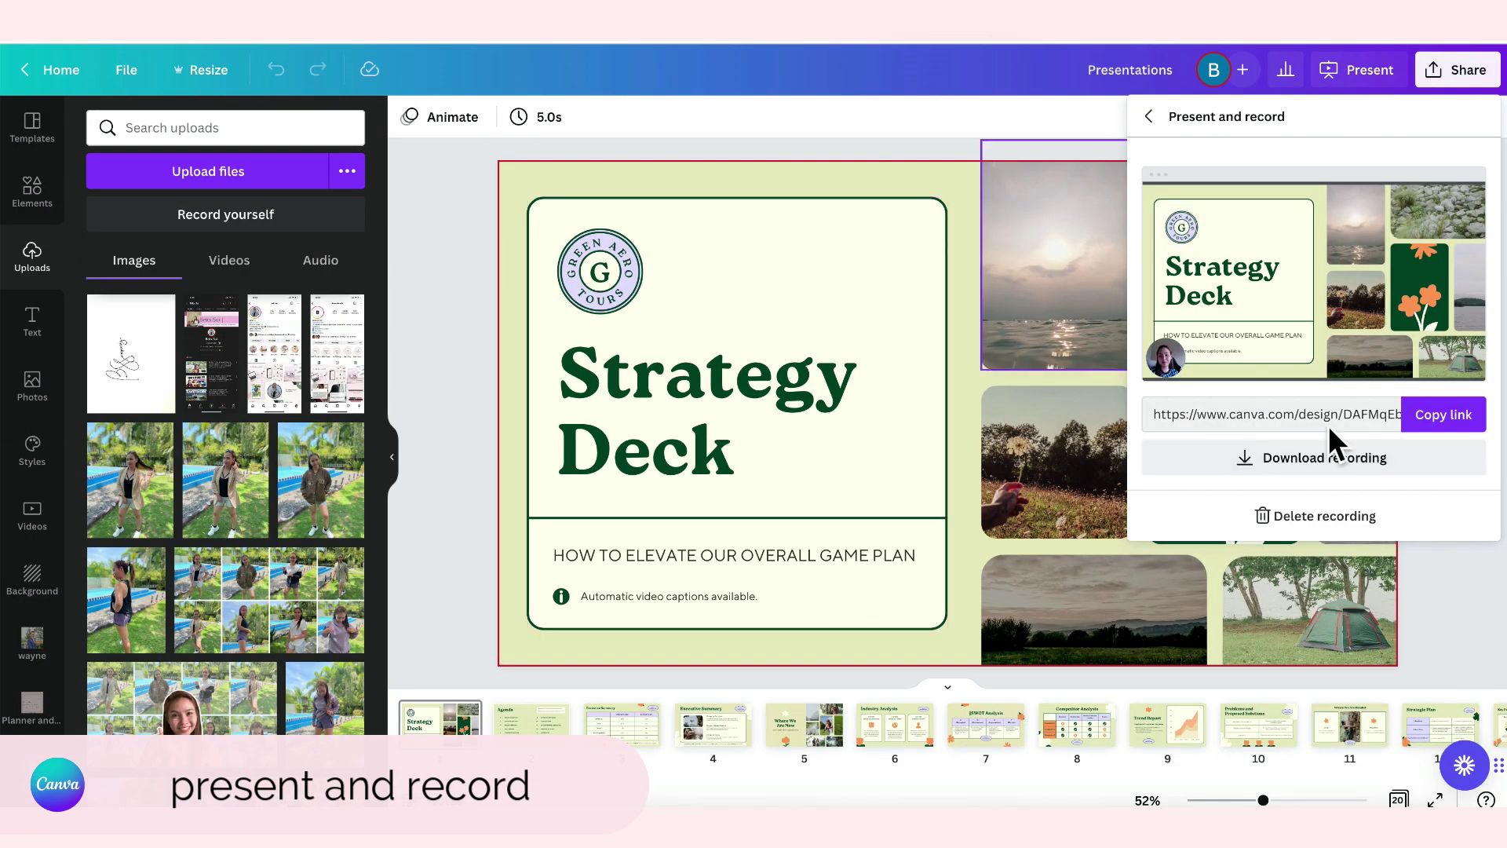
- Copy the recording's link again from the Present and record panel
left_click(1441, 416)
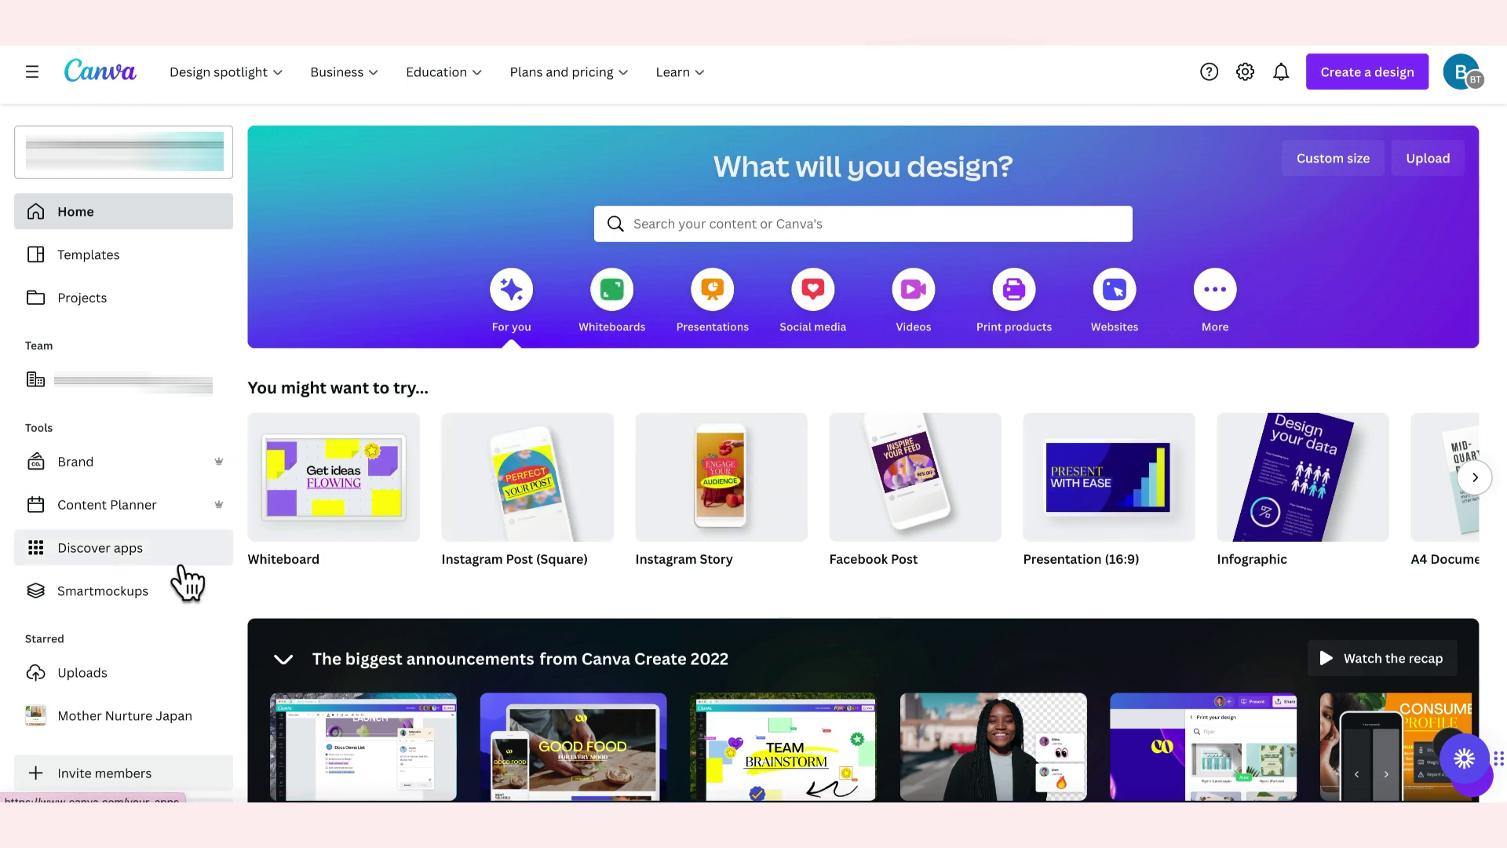
- Search Discover apps for 'smartmockups' and view the first mockup app's details
left_click(181, 562)
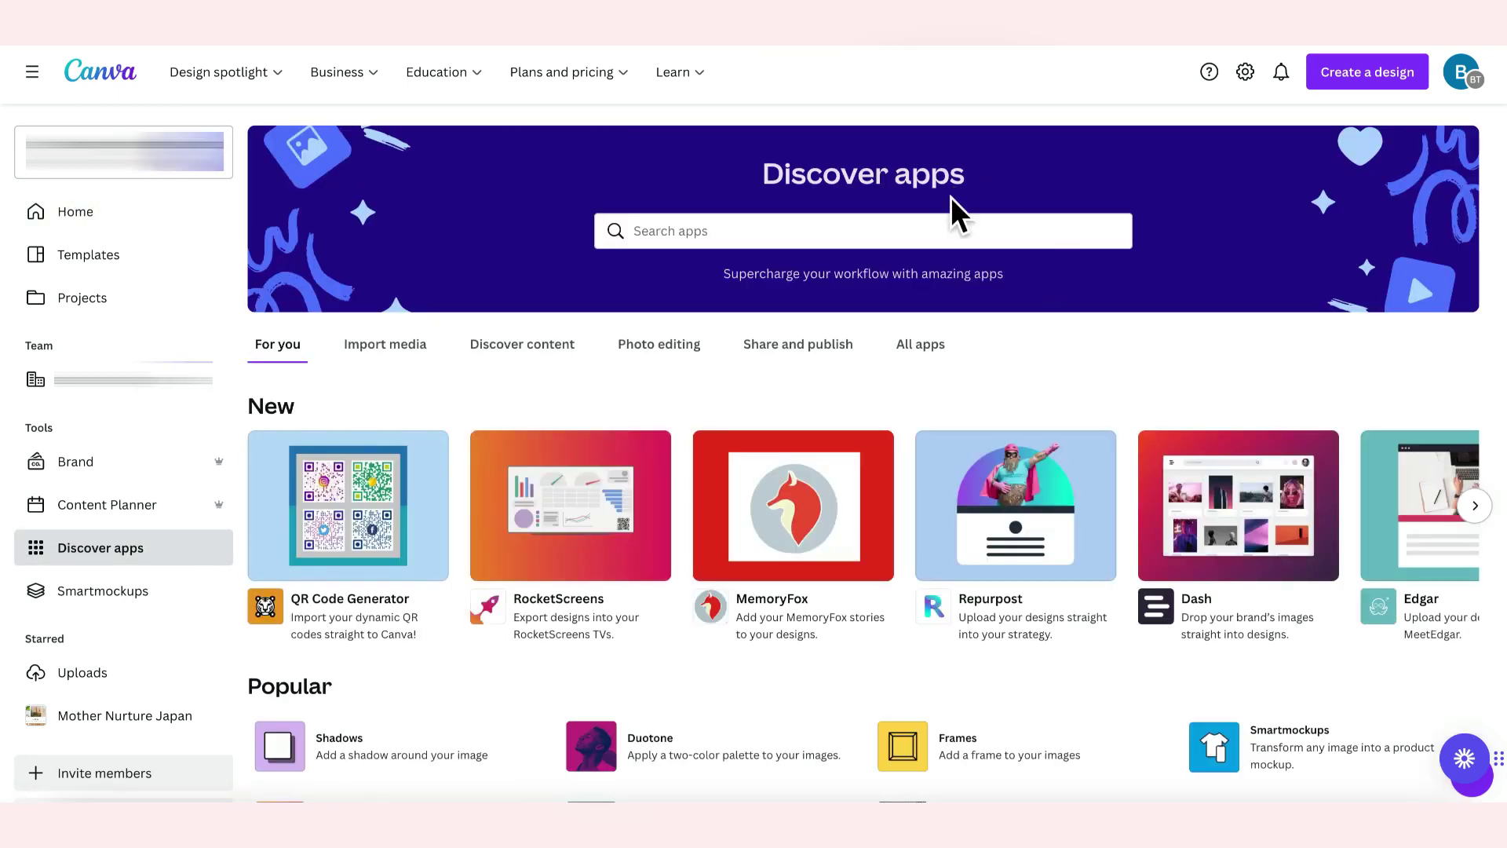
left_click(764, 237)
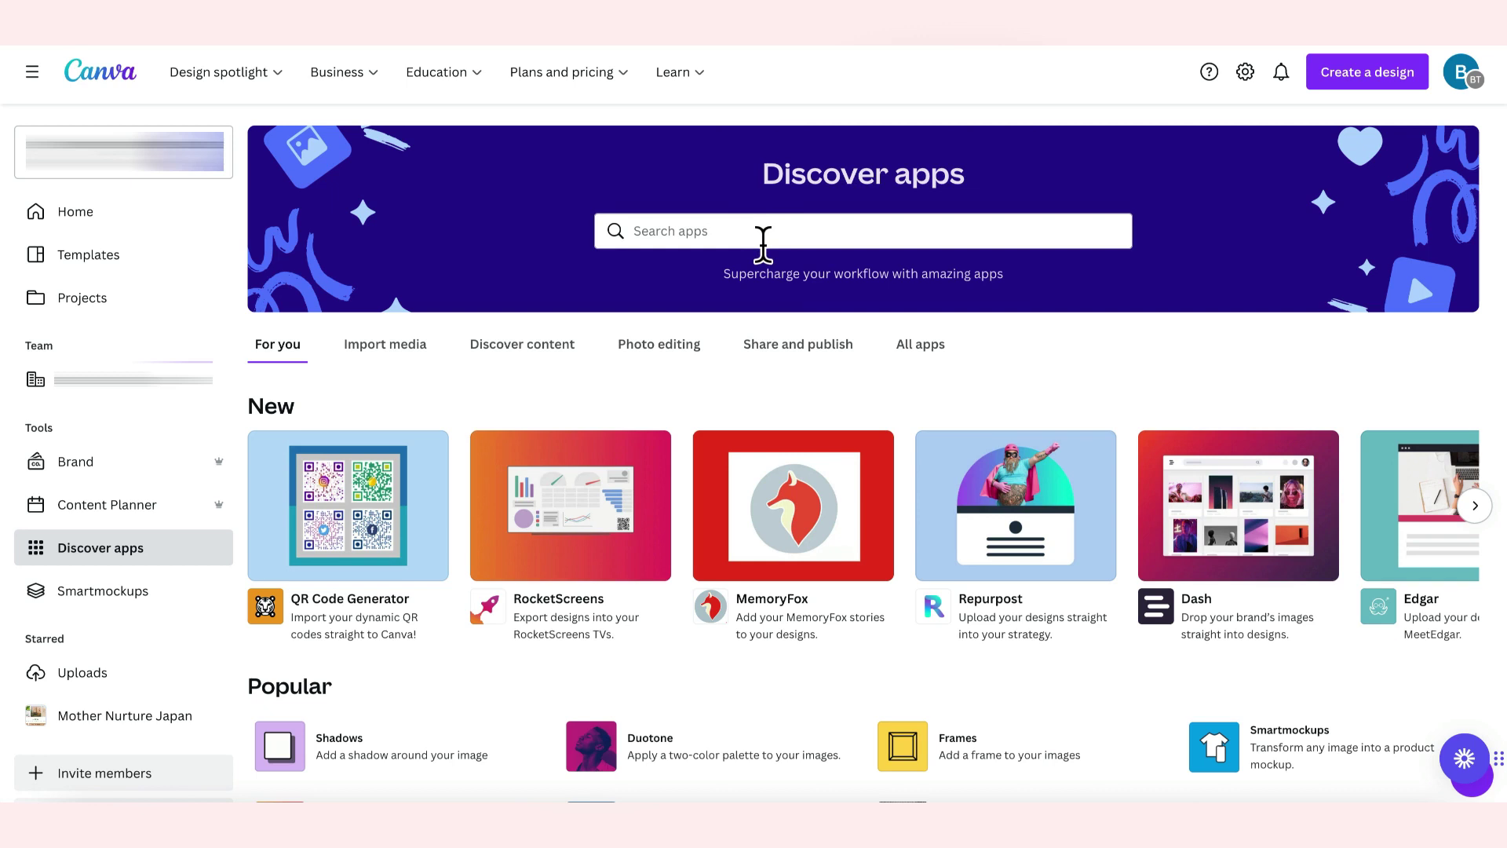
type("smartmoc")
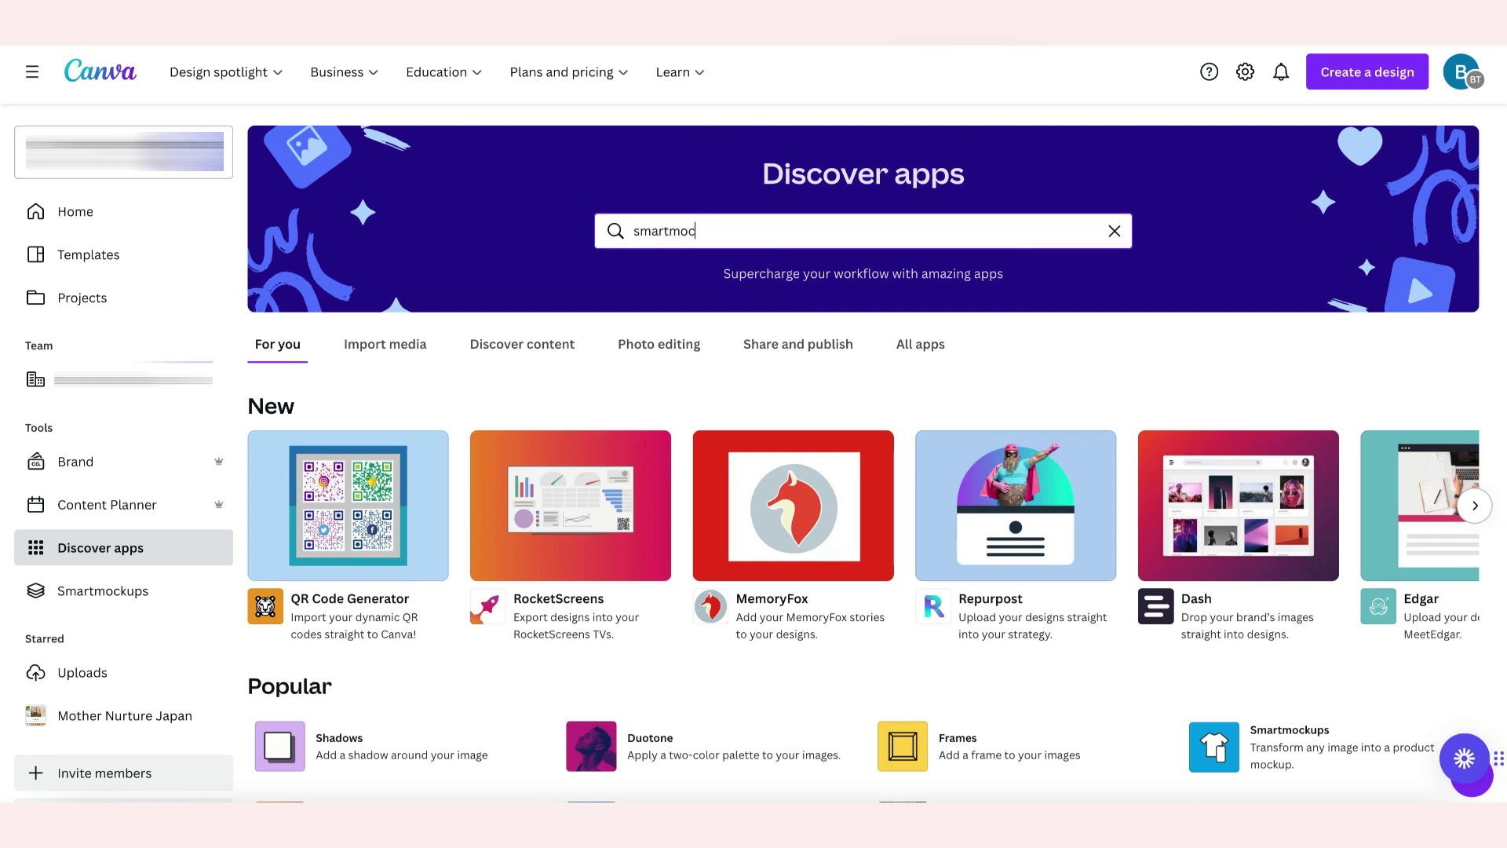
type("kups")
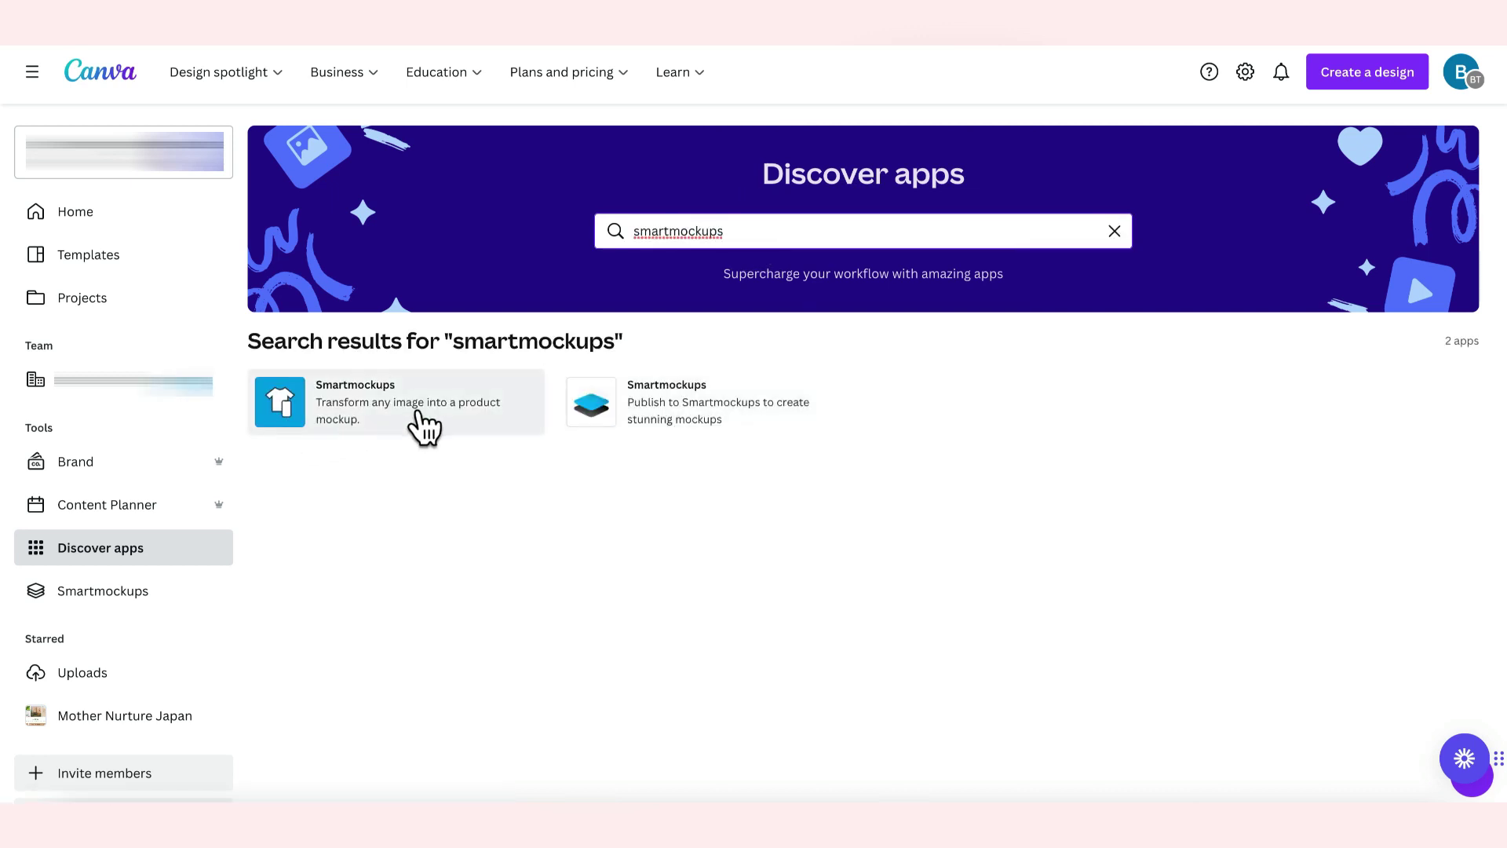
left_click(465, 424)
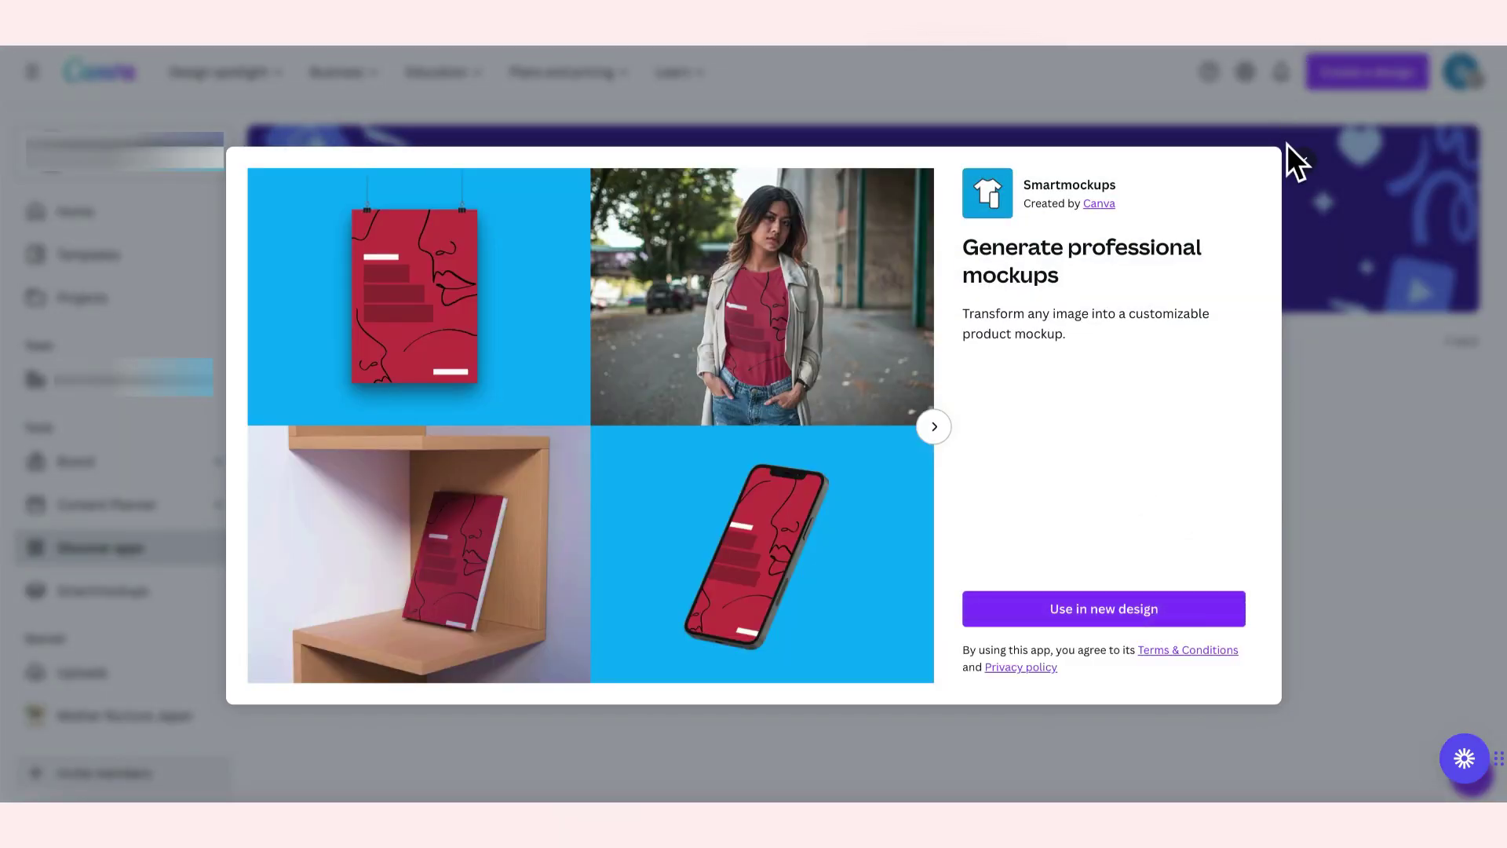
- Check the second Smartmockups app's details, then return to the Canva home page
left_click(1309, 226)
left_click(738, 430)
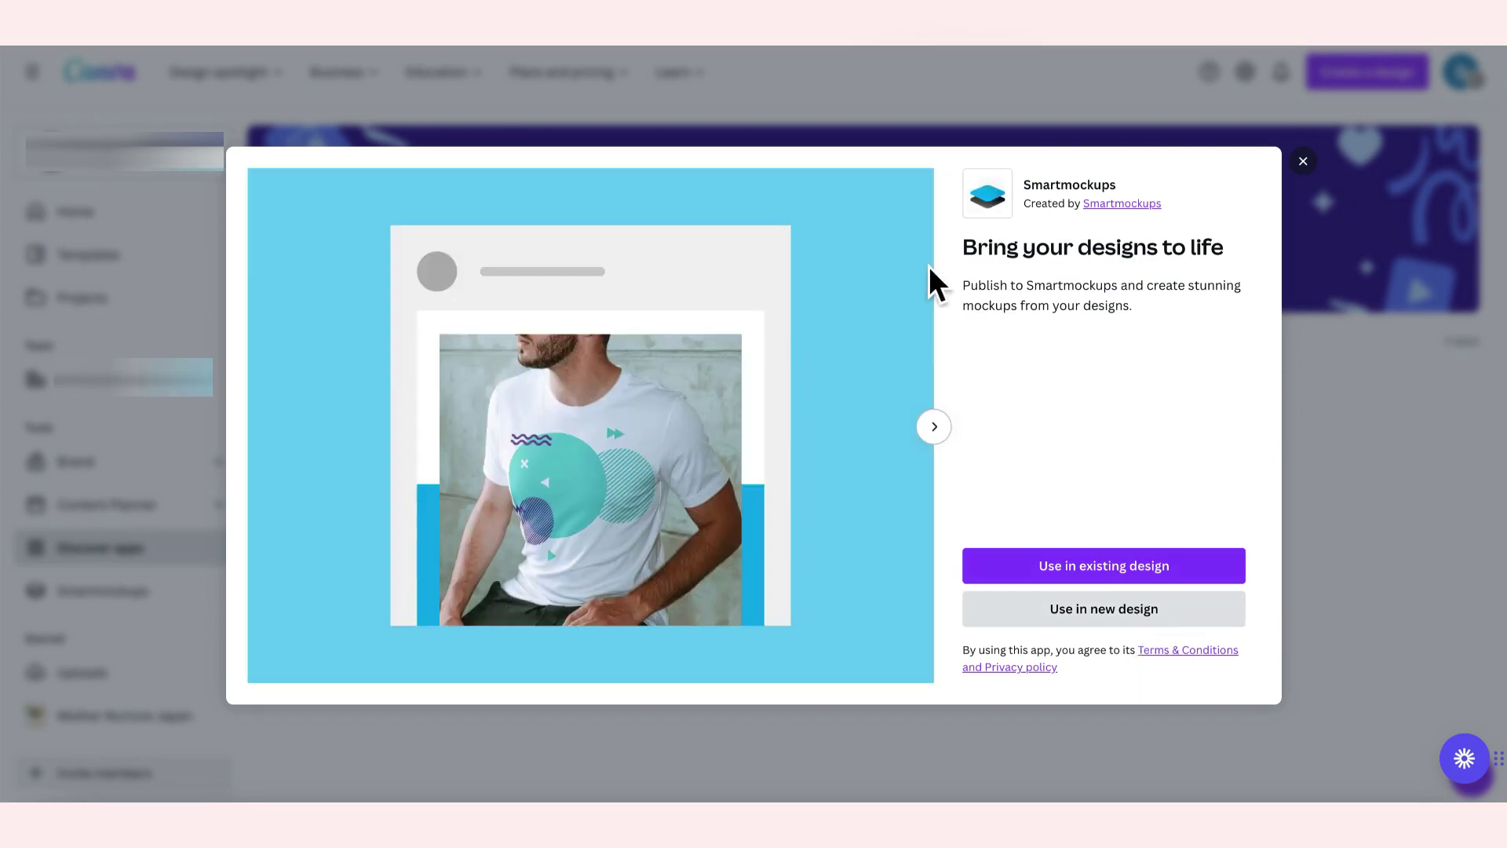
left_click(1308, 165)
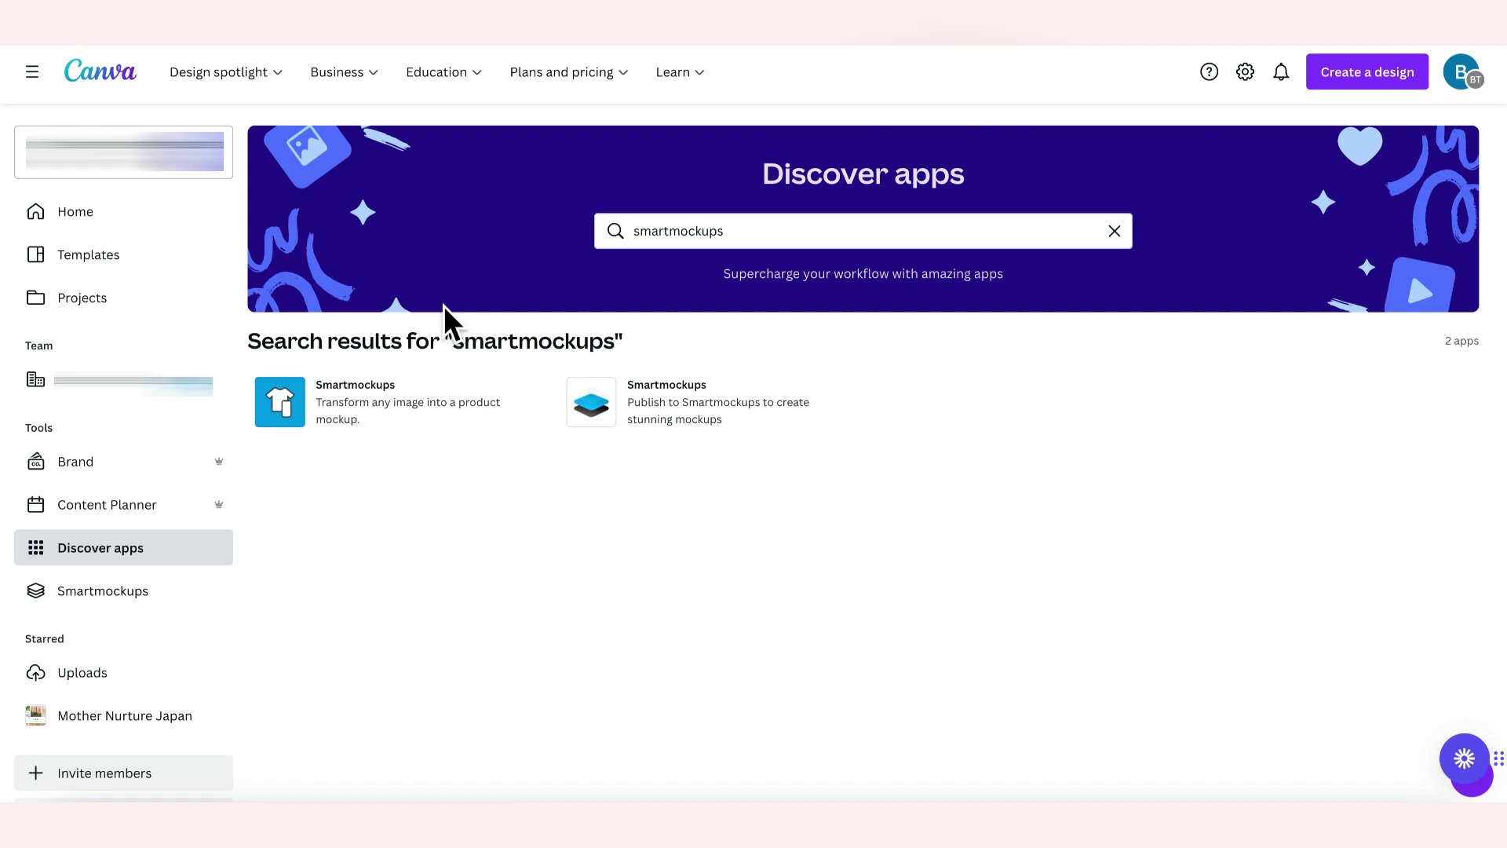
left_click(130, 79)
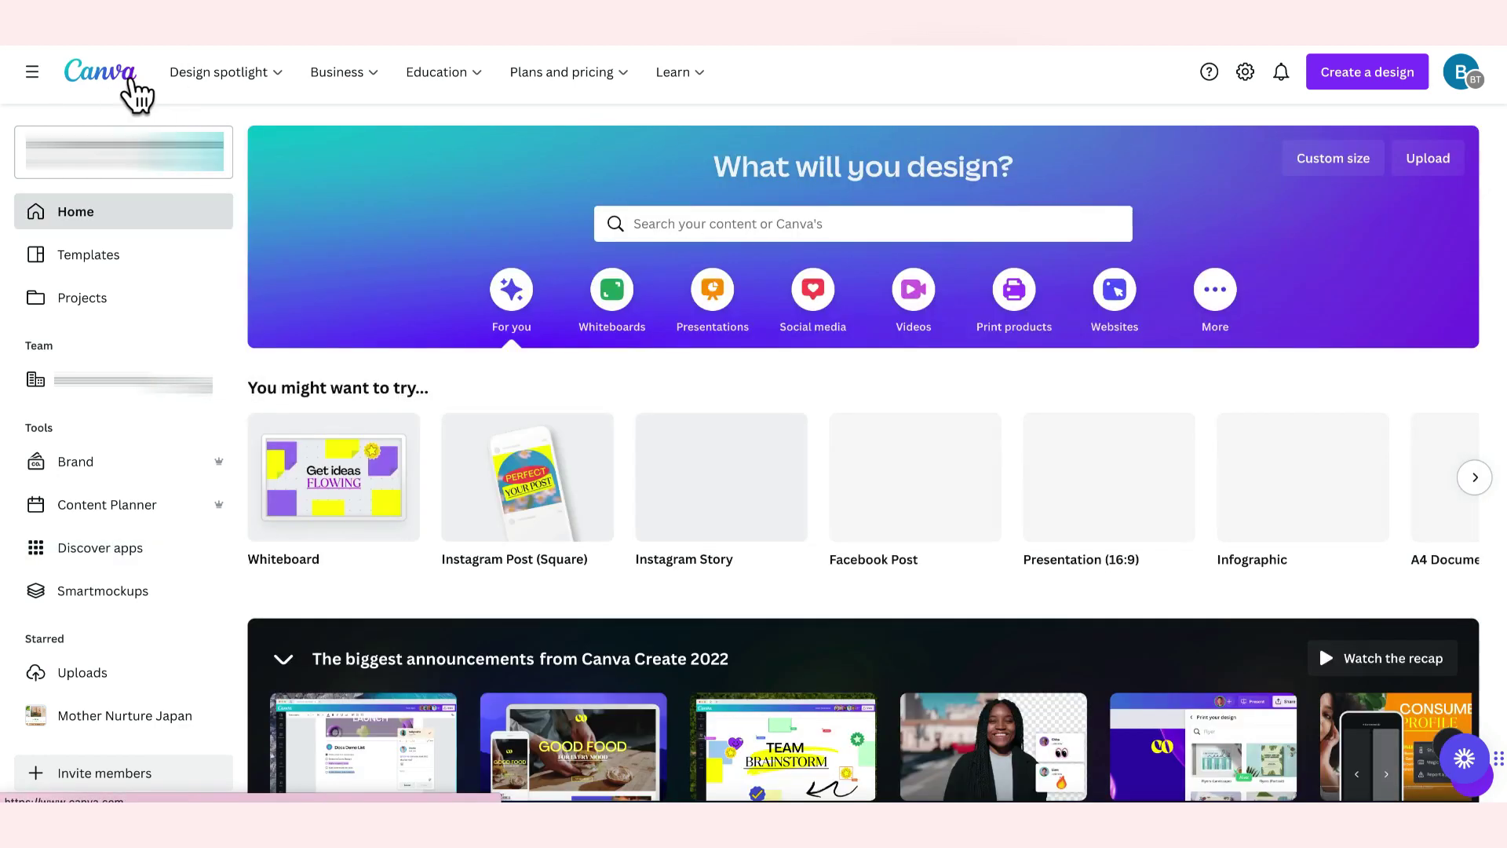
- Search Canva for 'mockups' and show all matching templates
left_click(763, 235)
type("mockups")
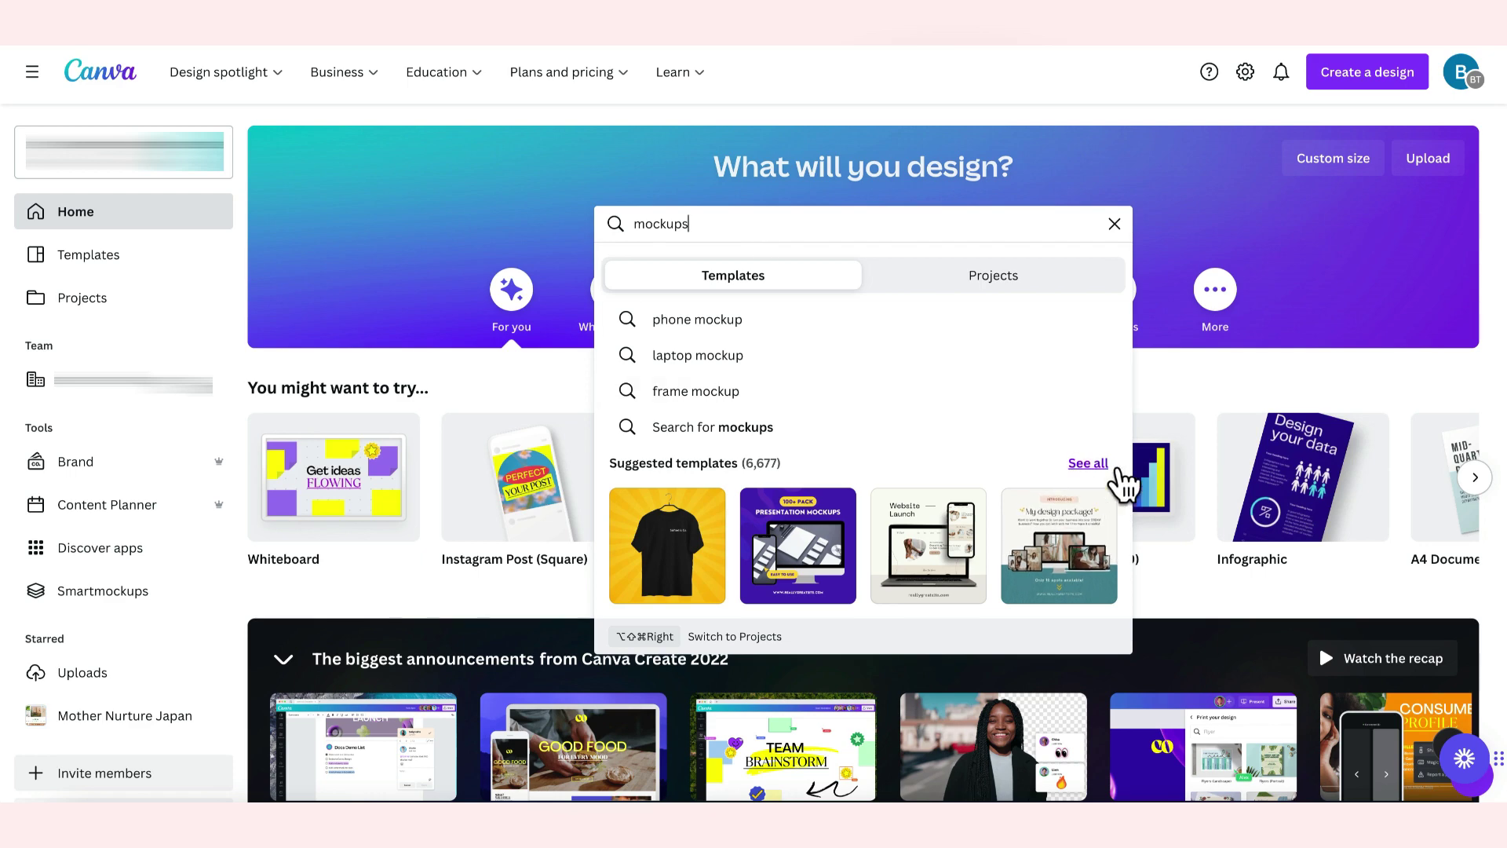
left_click(1112, 469)
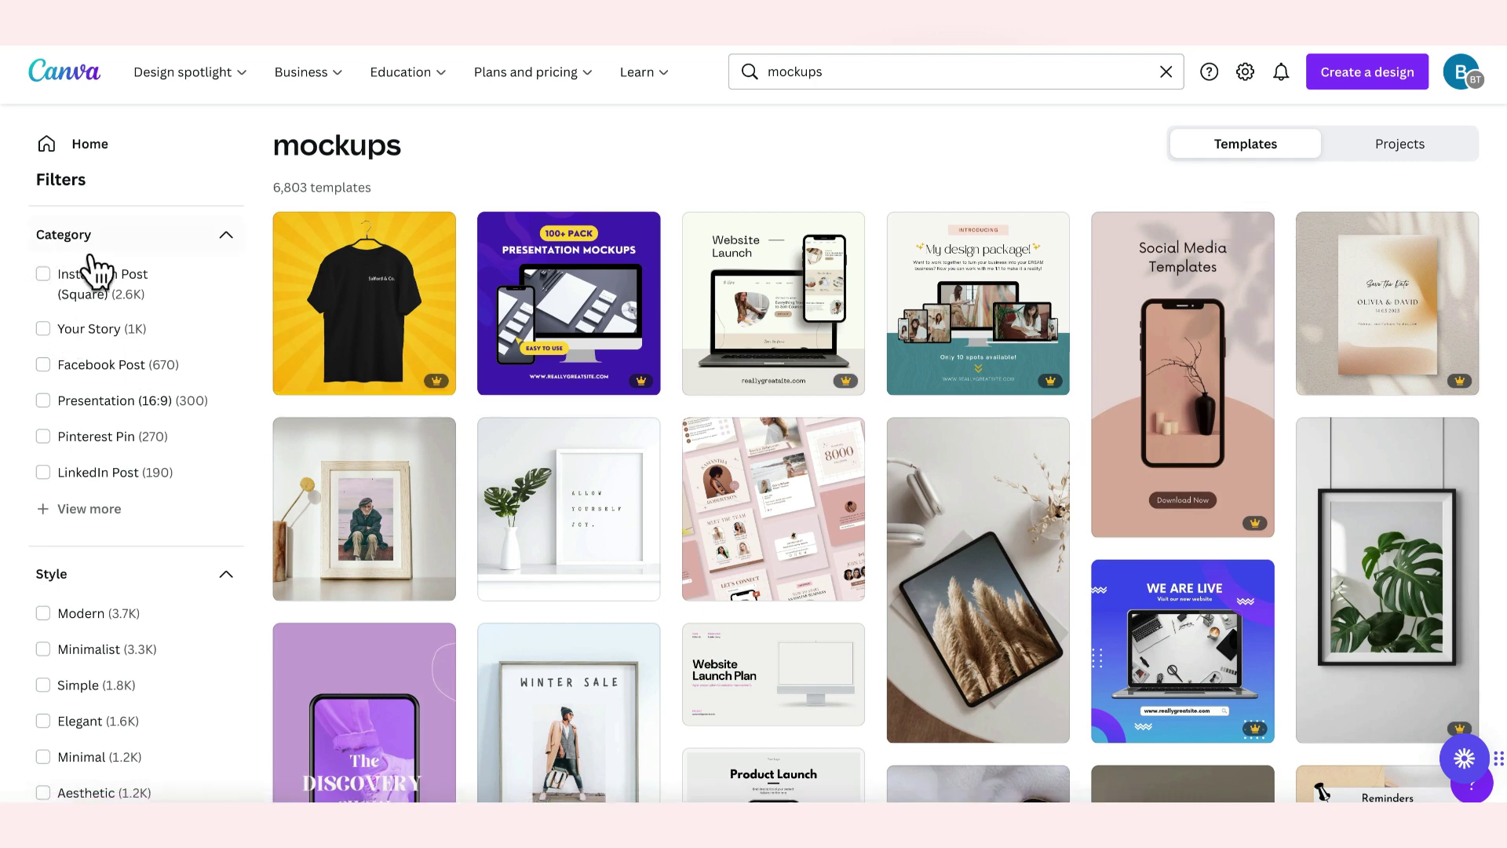
- Filter the mockup templates to Instagram Post (Square), Minimalist style and Pink theme
left_click(149, 295)
scroll(144, 296, "down", 3)
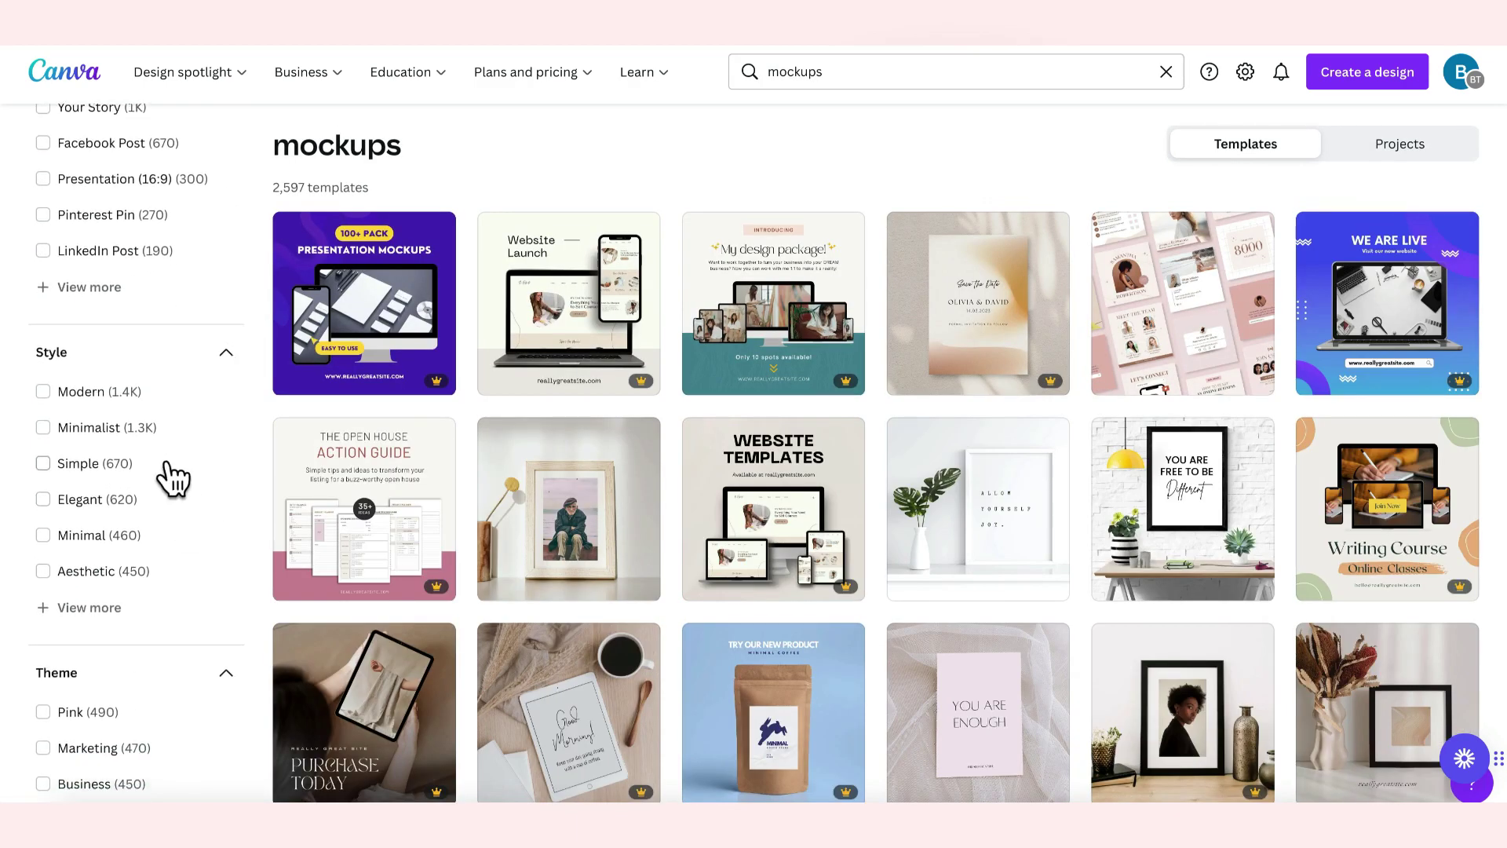
left_click(110, 430)
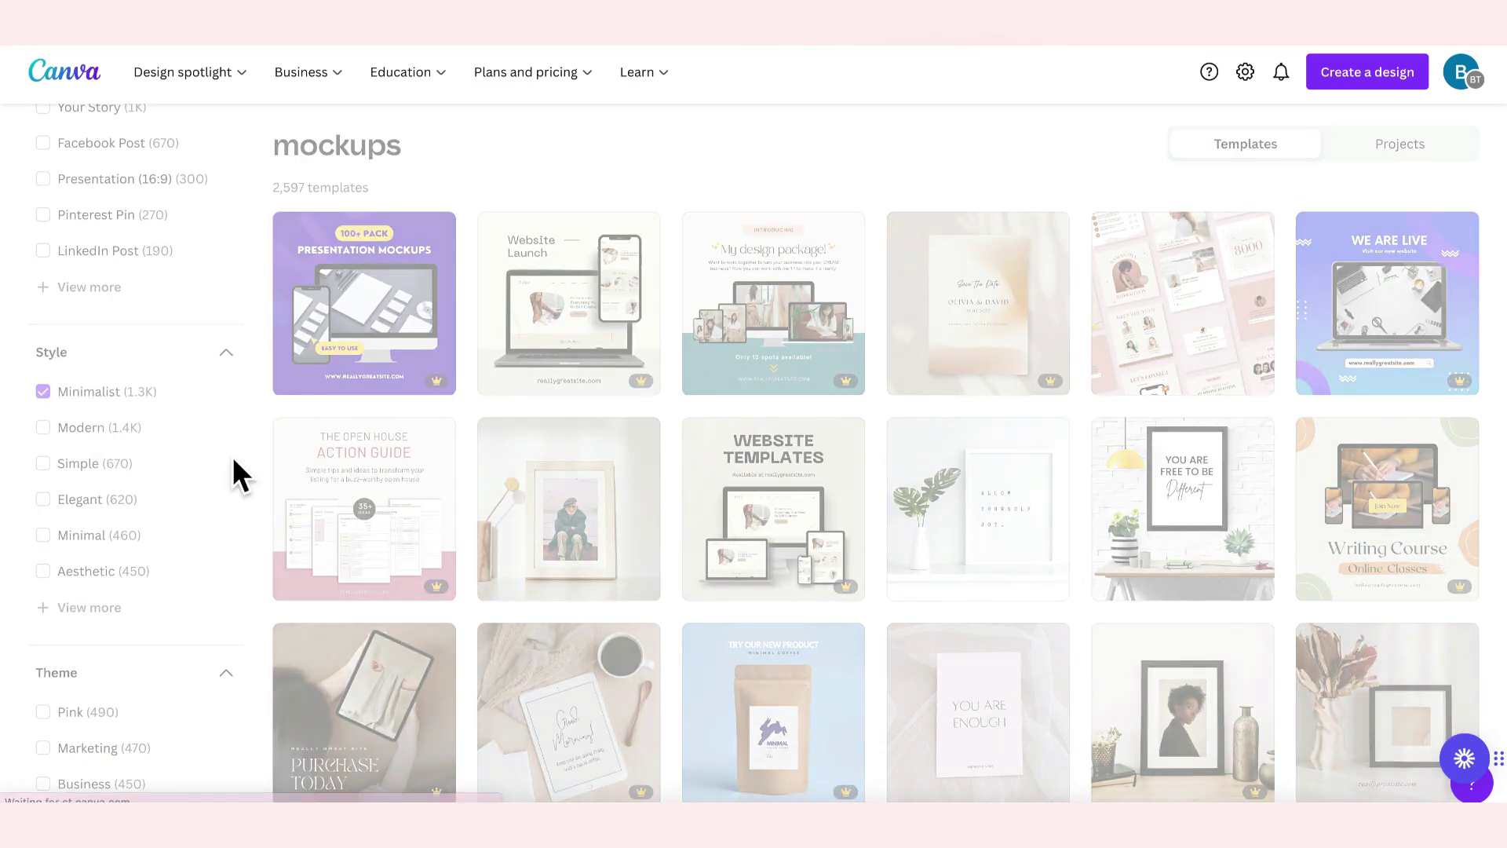
scroll(202, 475, "down", 4)
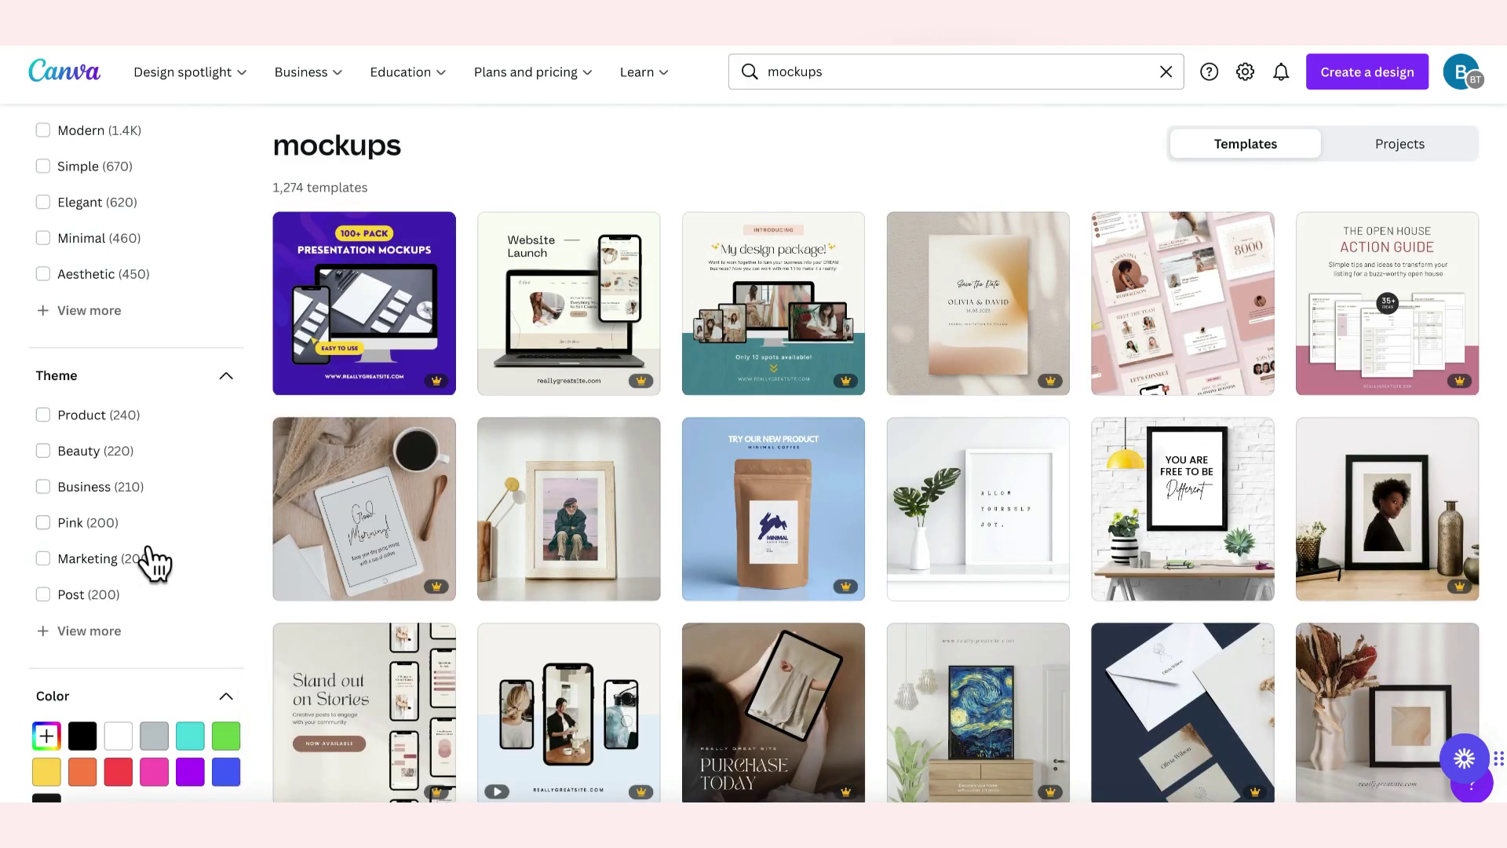
left_click(121, 524)
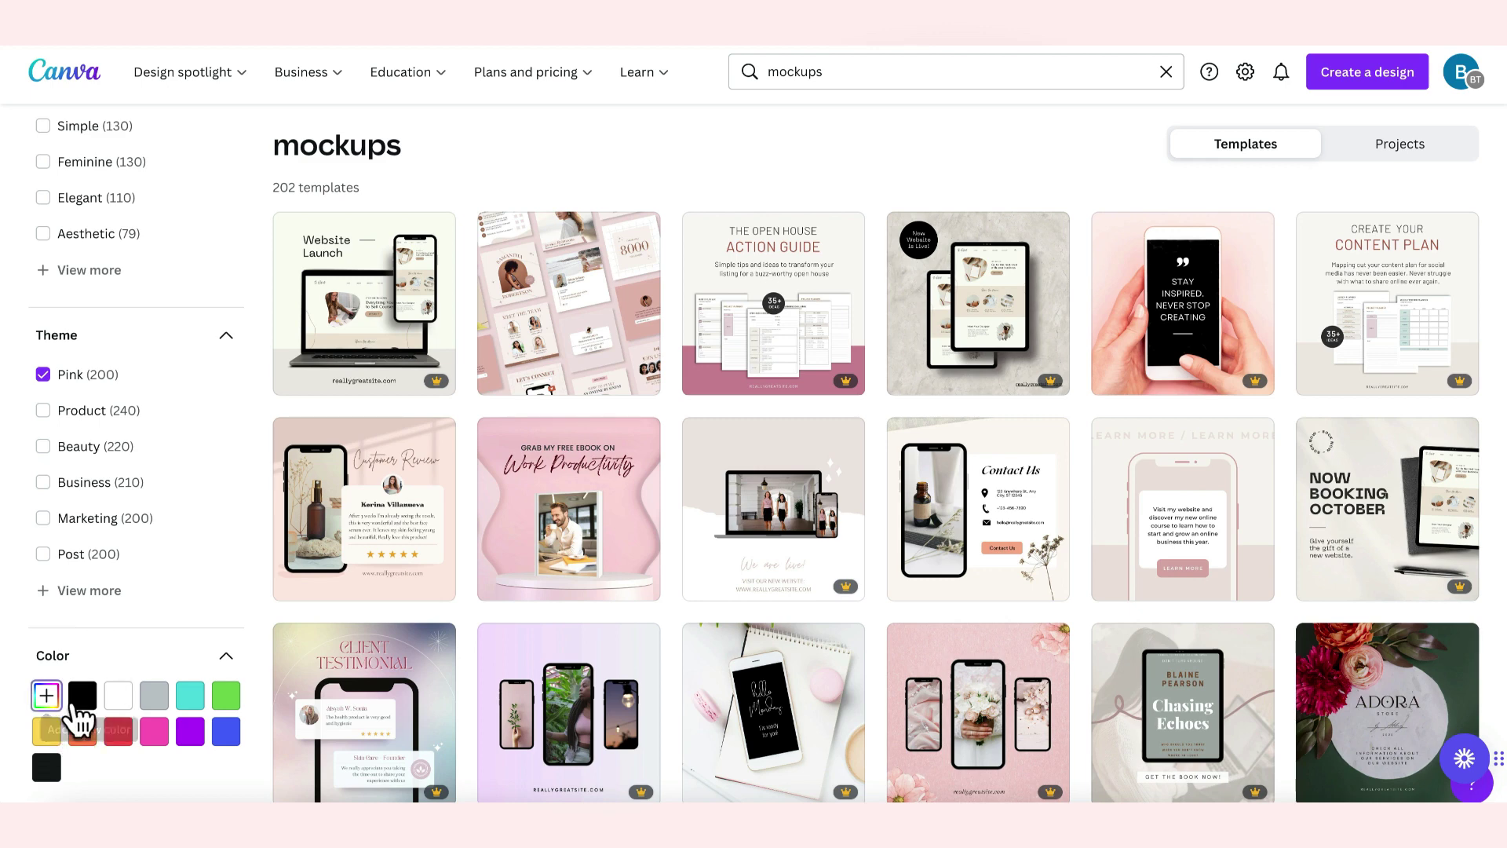
left_click(55, 705)
left_click(234, 789)
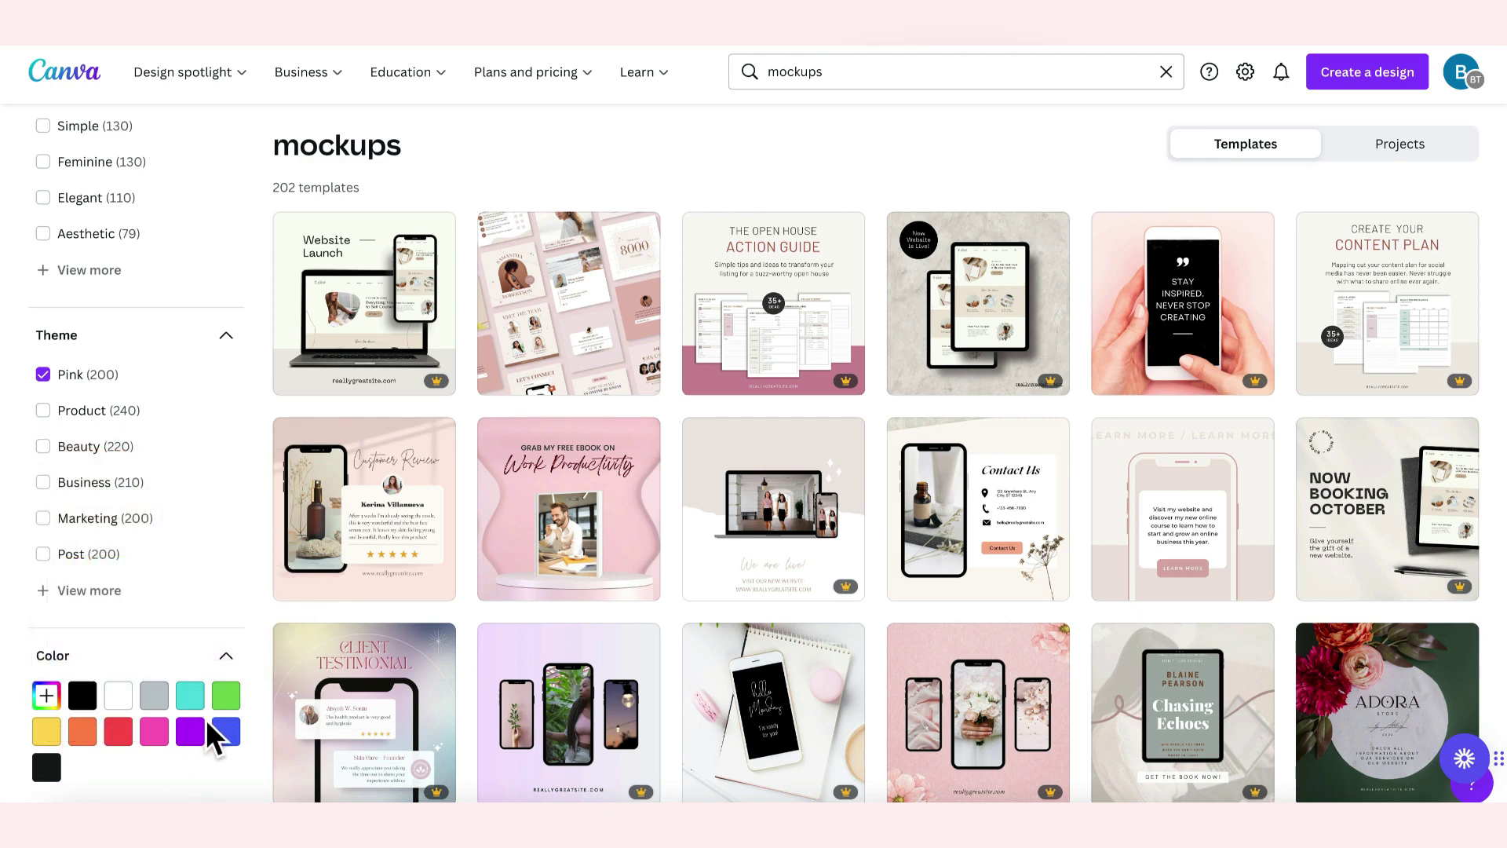
scroll(1130, 491, "down", 8)
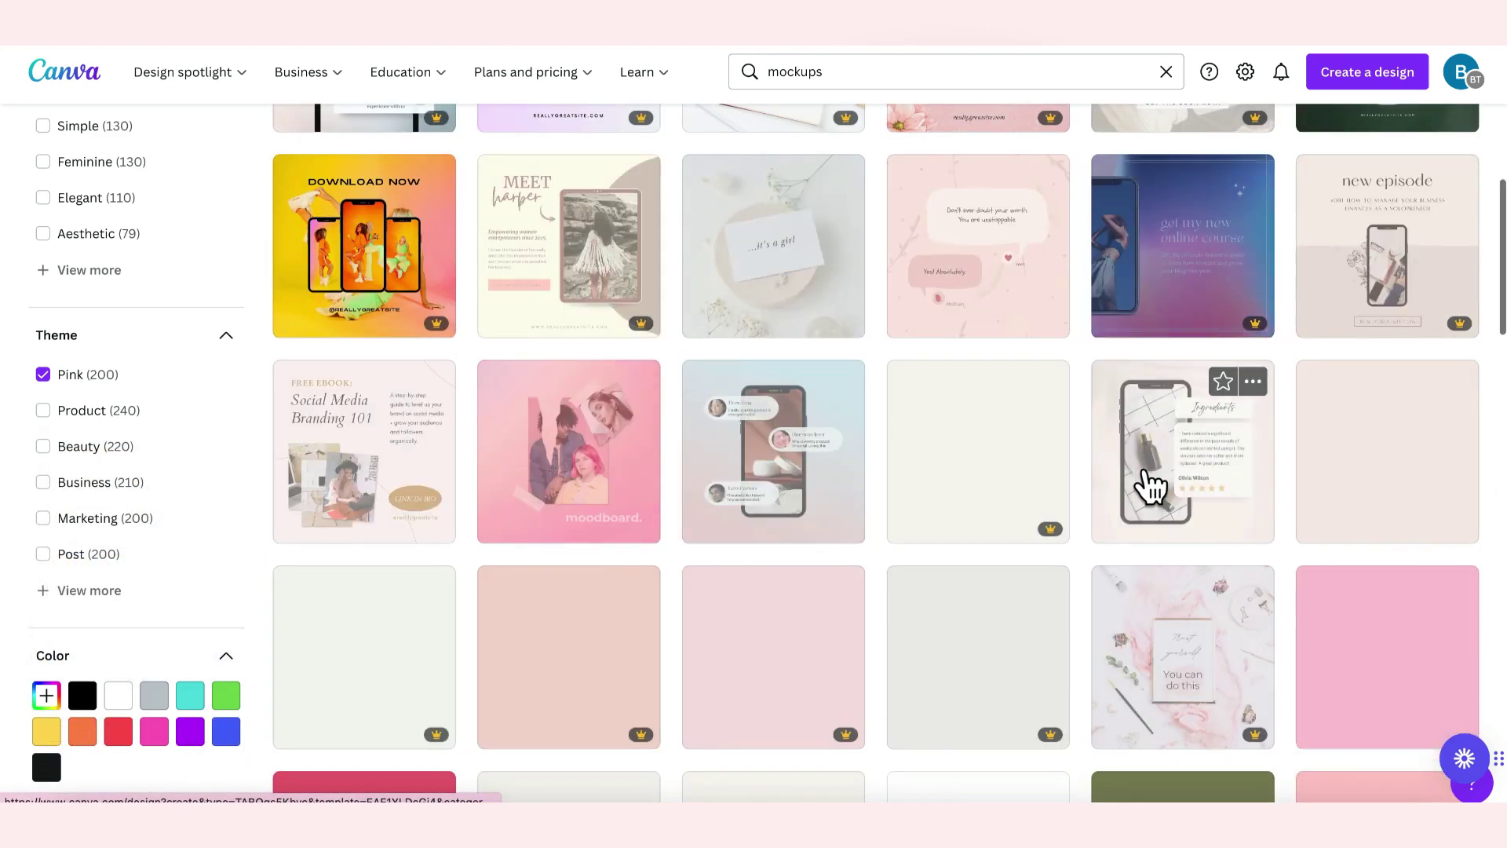
scroll(1143, 483, "up", 4)
scroll(1150, 487, "up", 5)
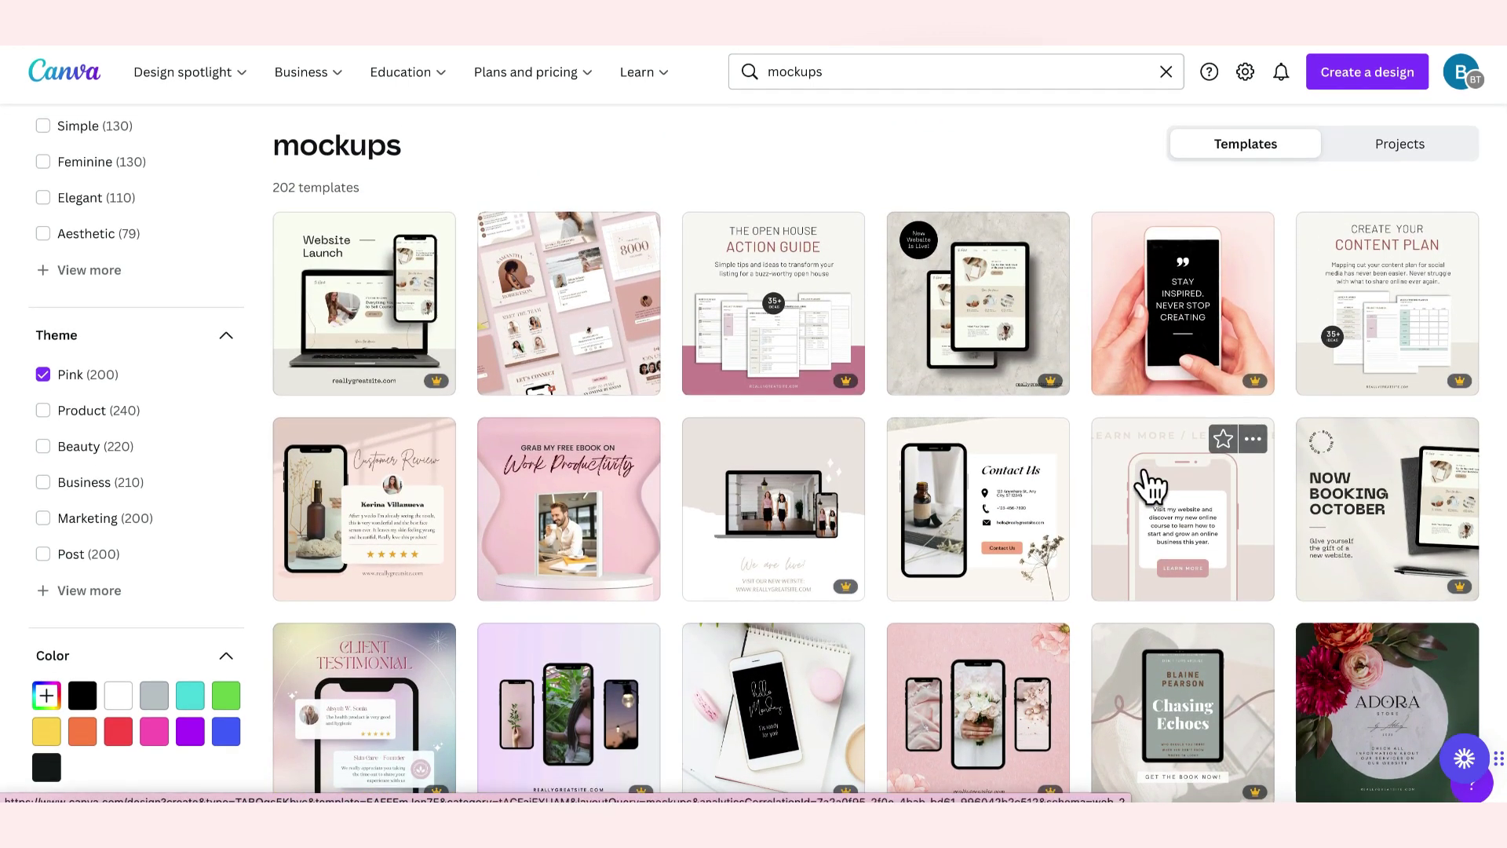
scroll(1150, 487, "down", 7)
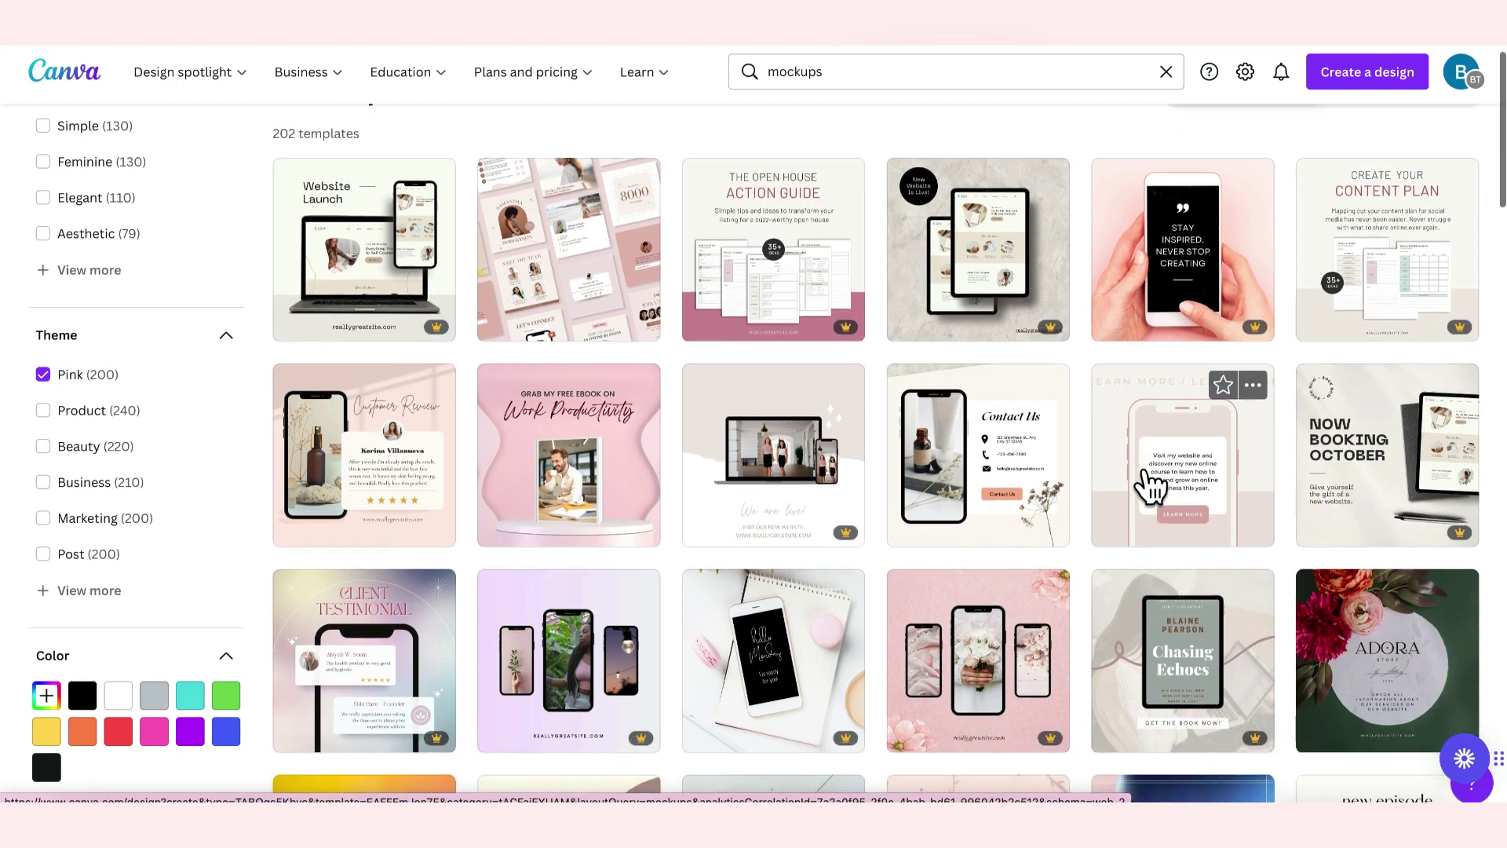
scroll(1151, 487, "down", 8)
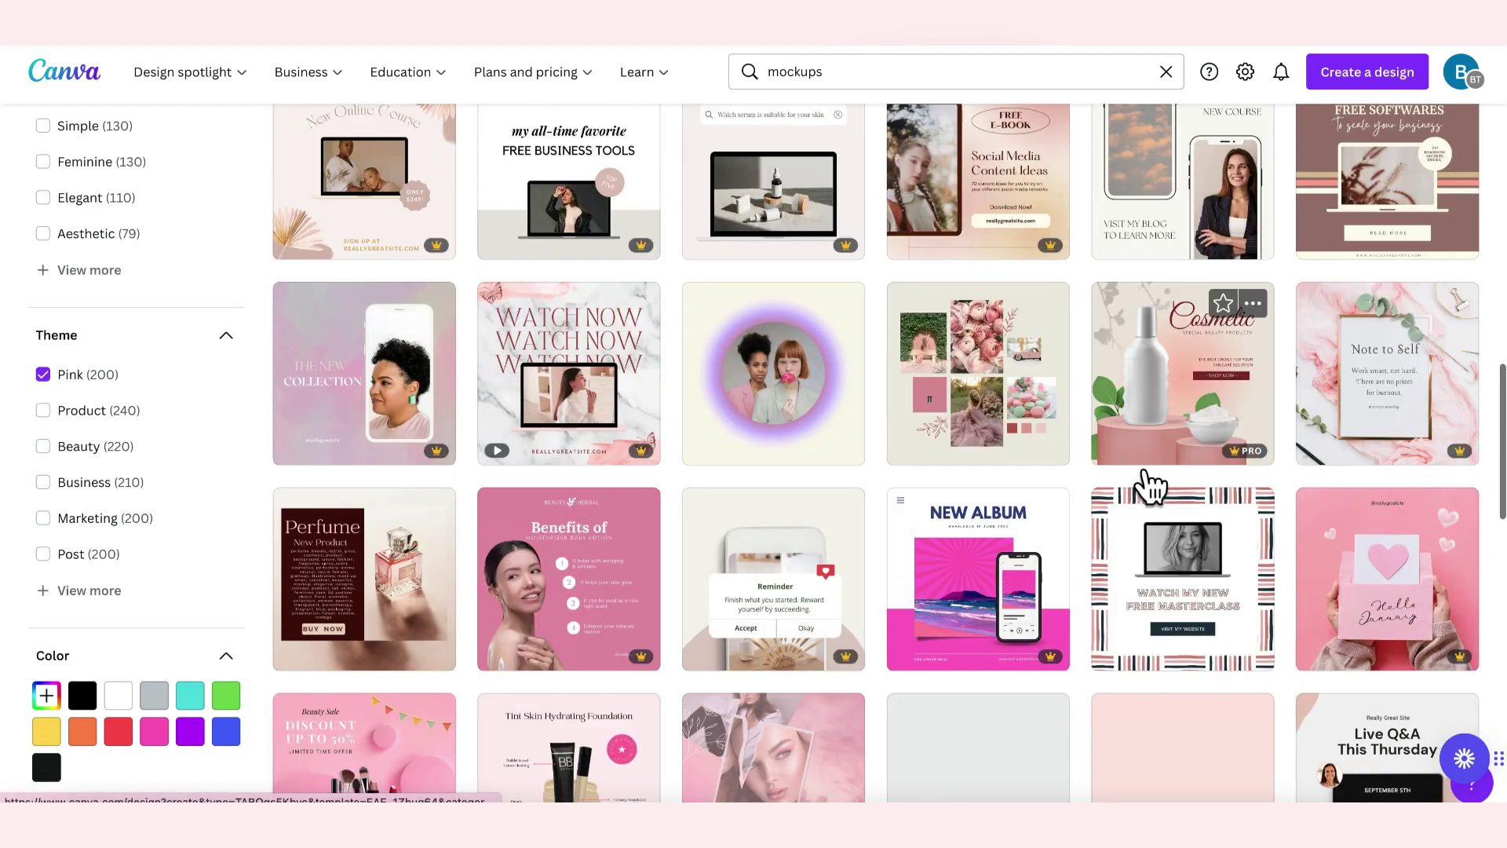
scroll(1151, 487, "up", 3)
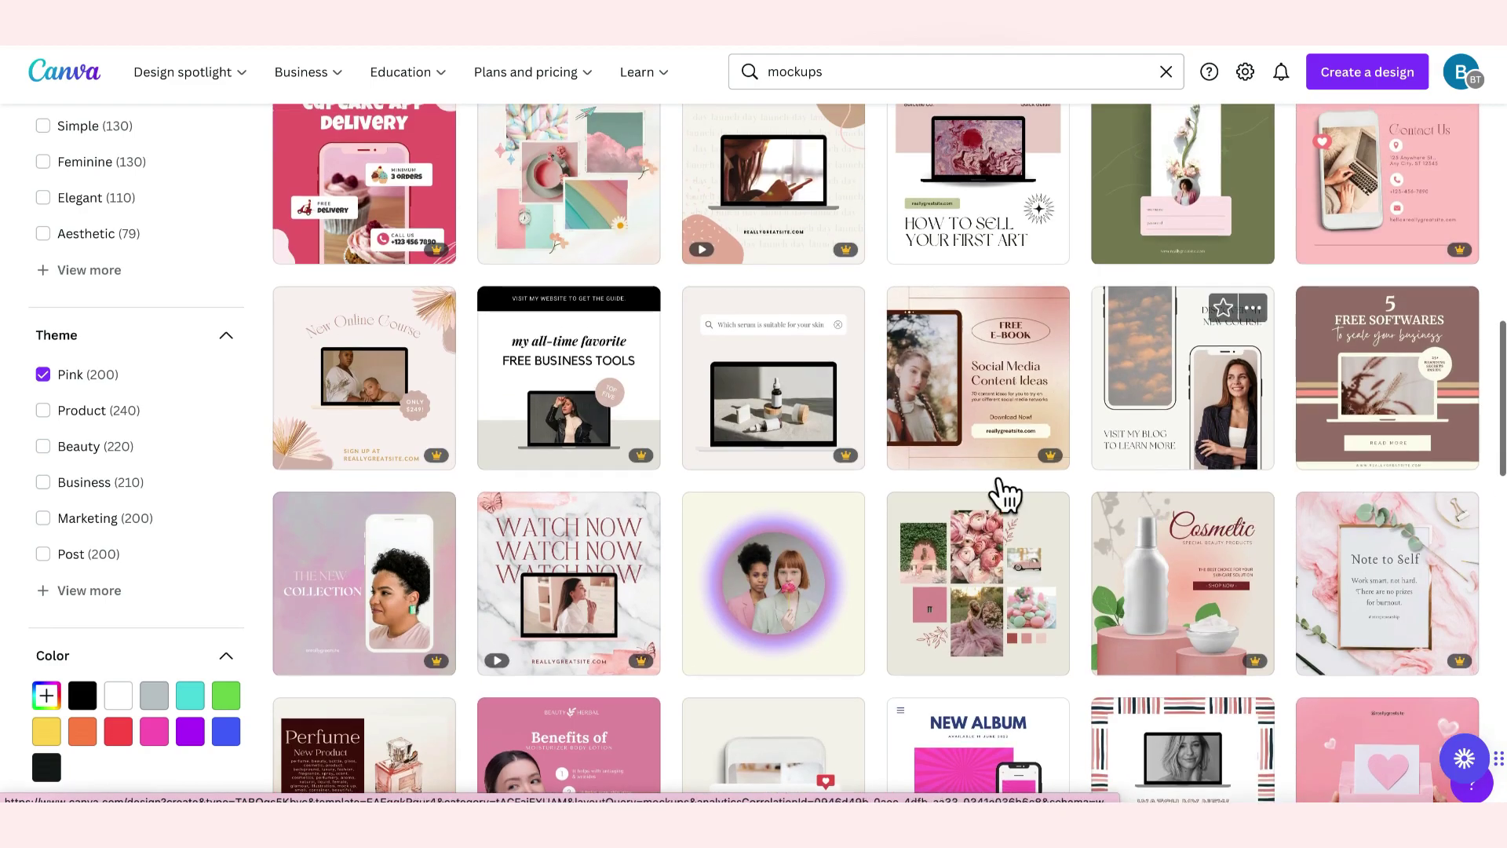
scroll(805, 377, "up", 5)
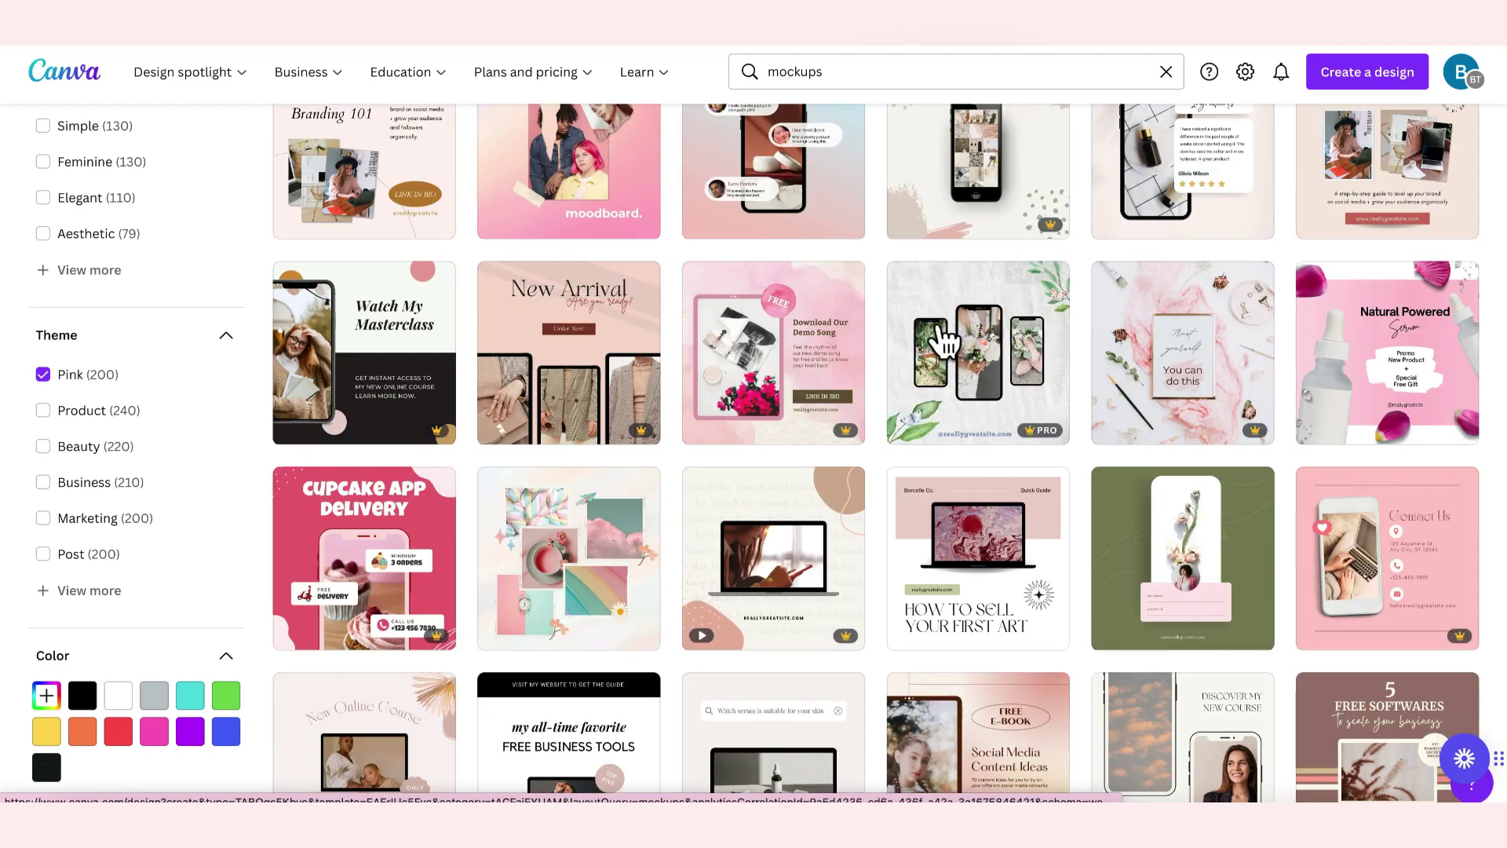
scroll(916, 340, "down", 15)
scroll(864, 345, "down", 10)
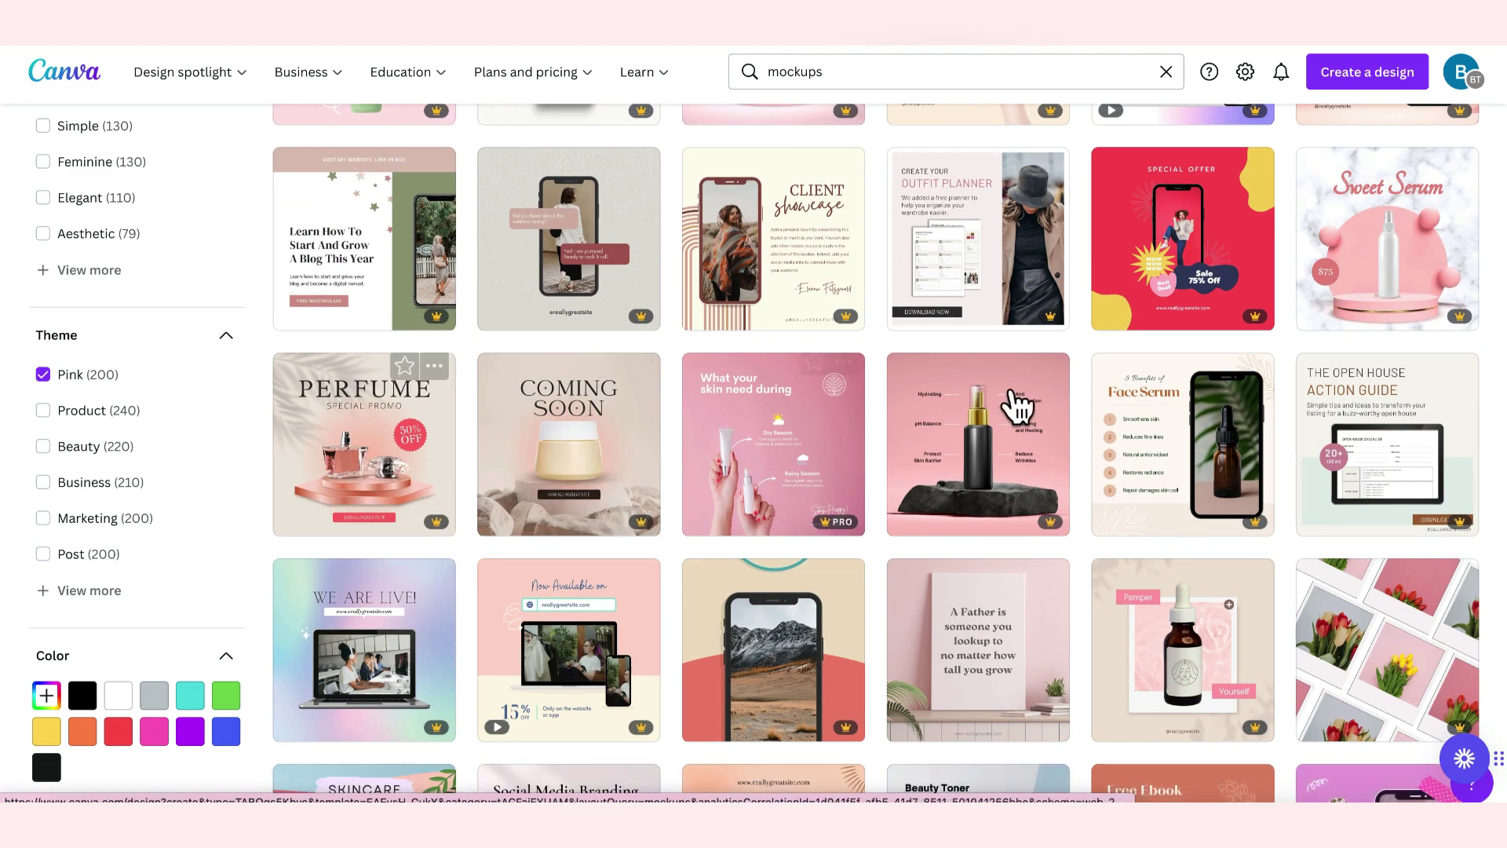
scroll(1029, 404, "down", 4)
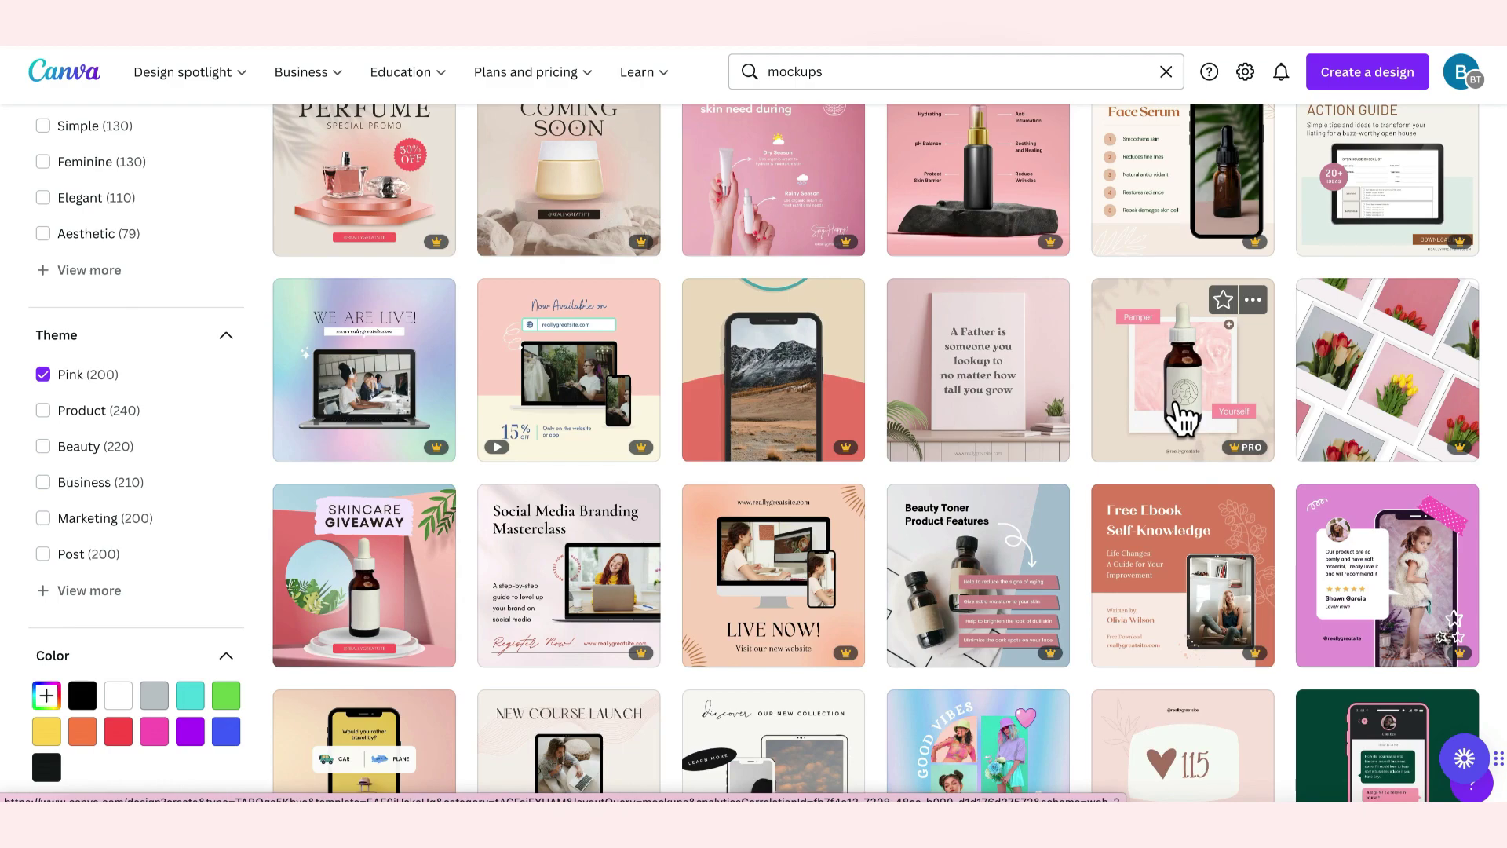
scroll(1211, 463, "down", 8)
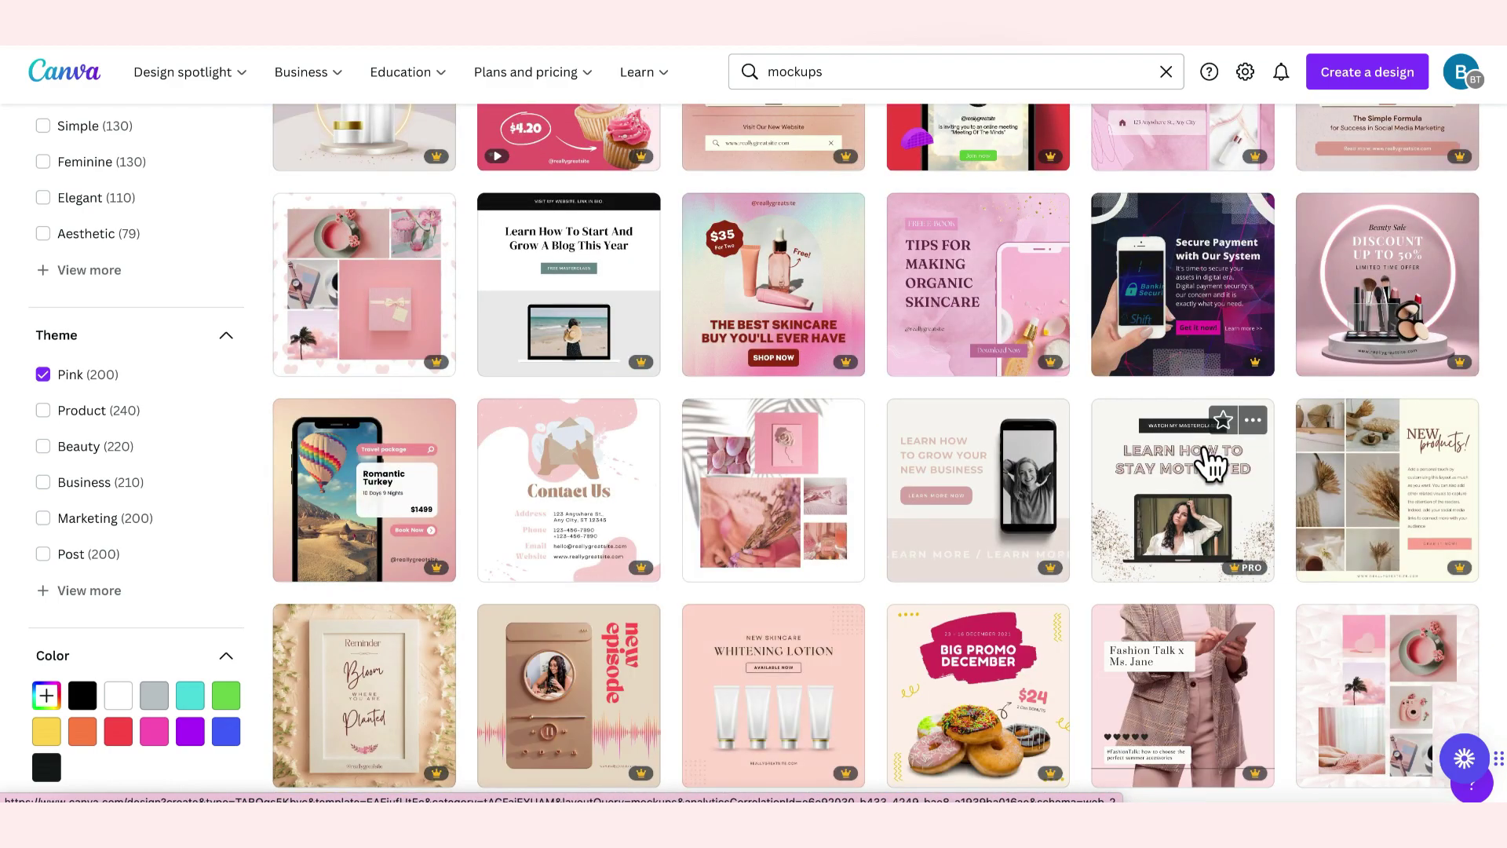
scroll(1211, 463, "down", 15)
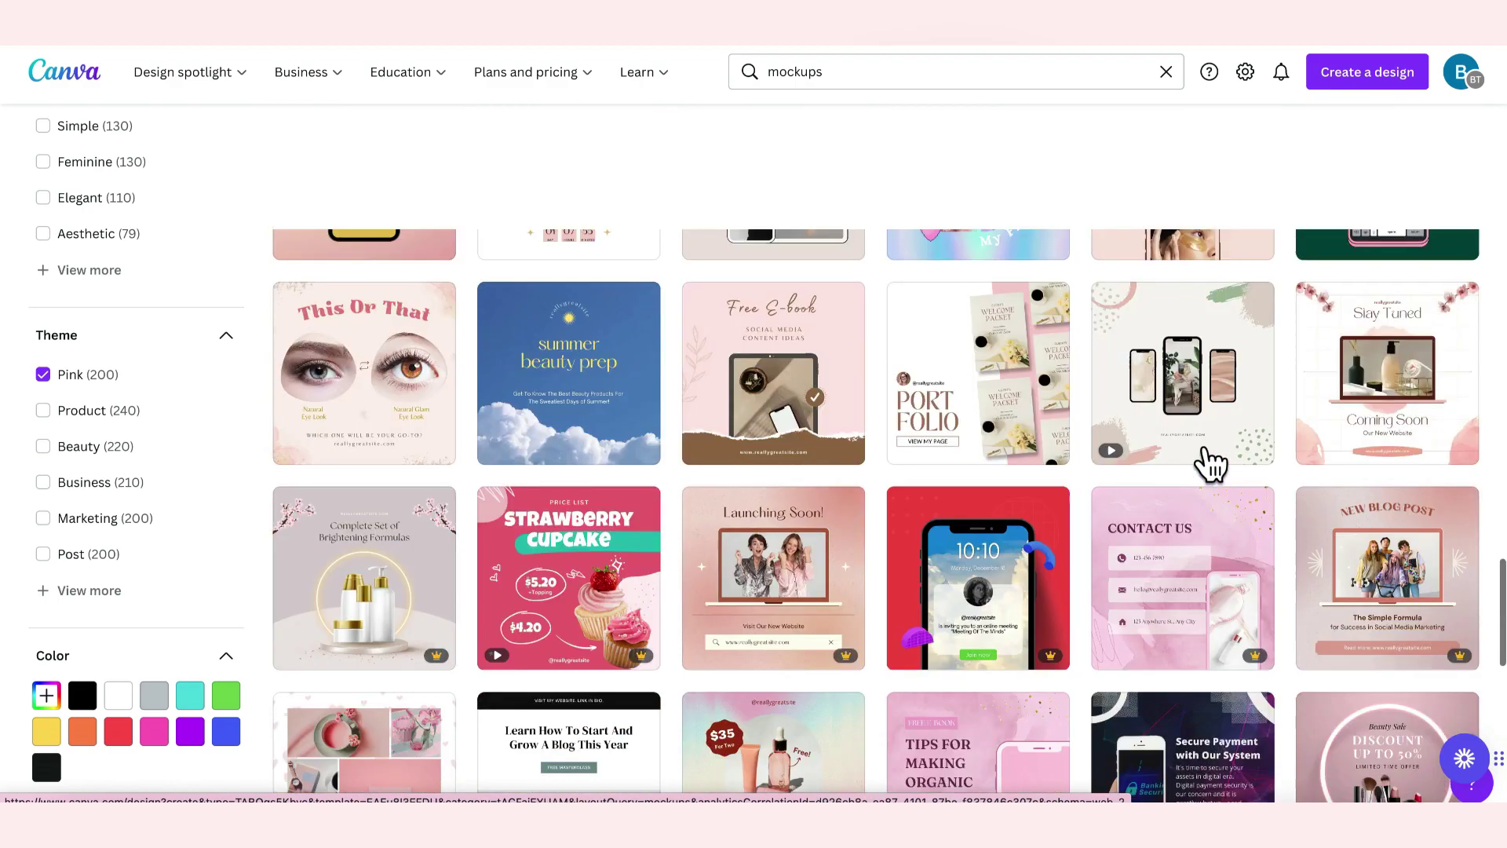
scroll(1211, 463, "up", 7)
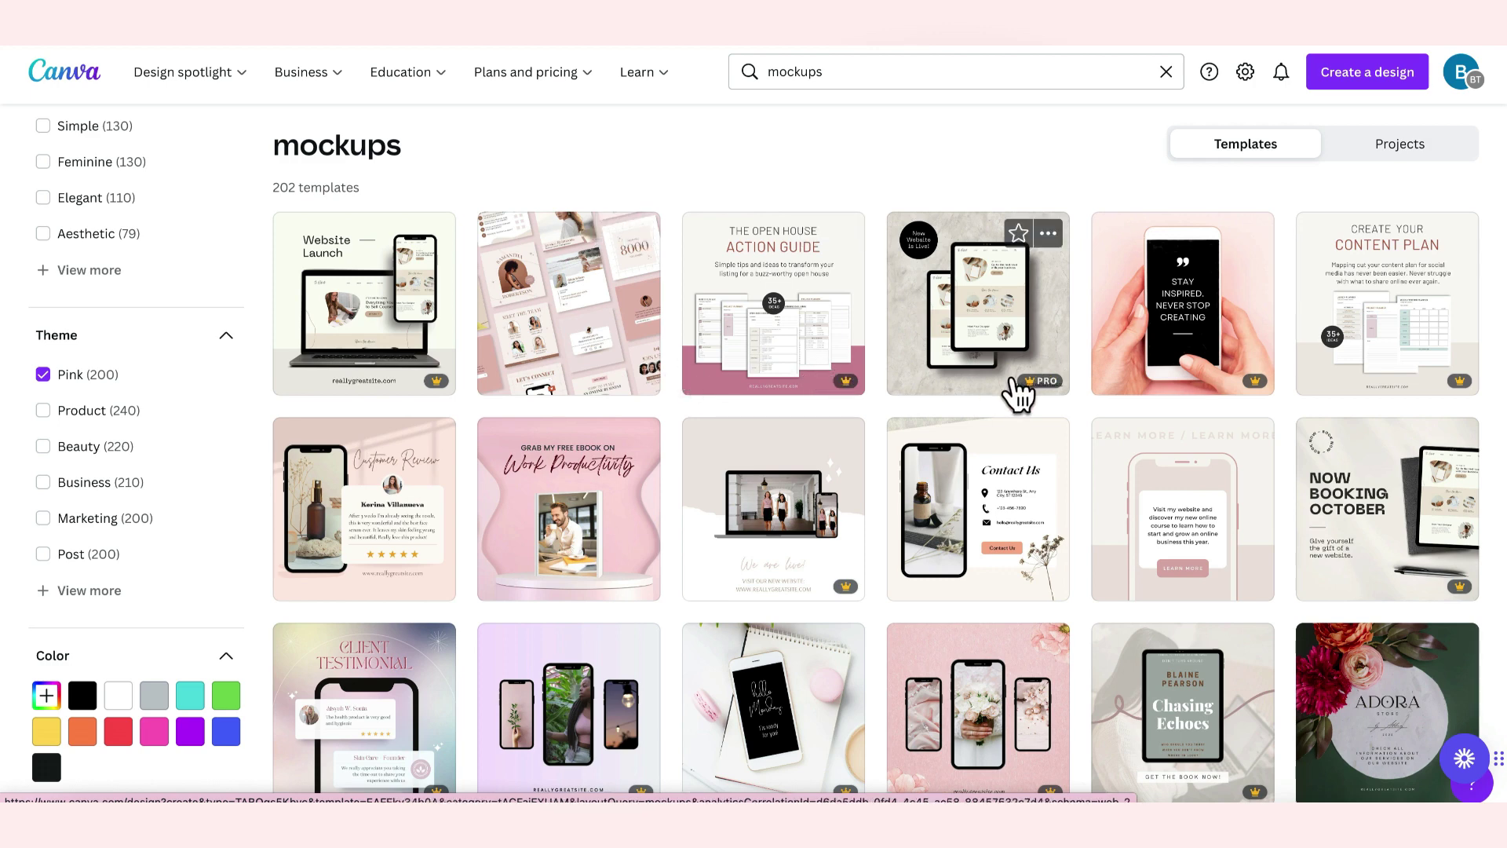
scroll(1067, 369, "down", 5)
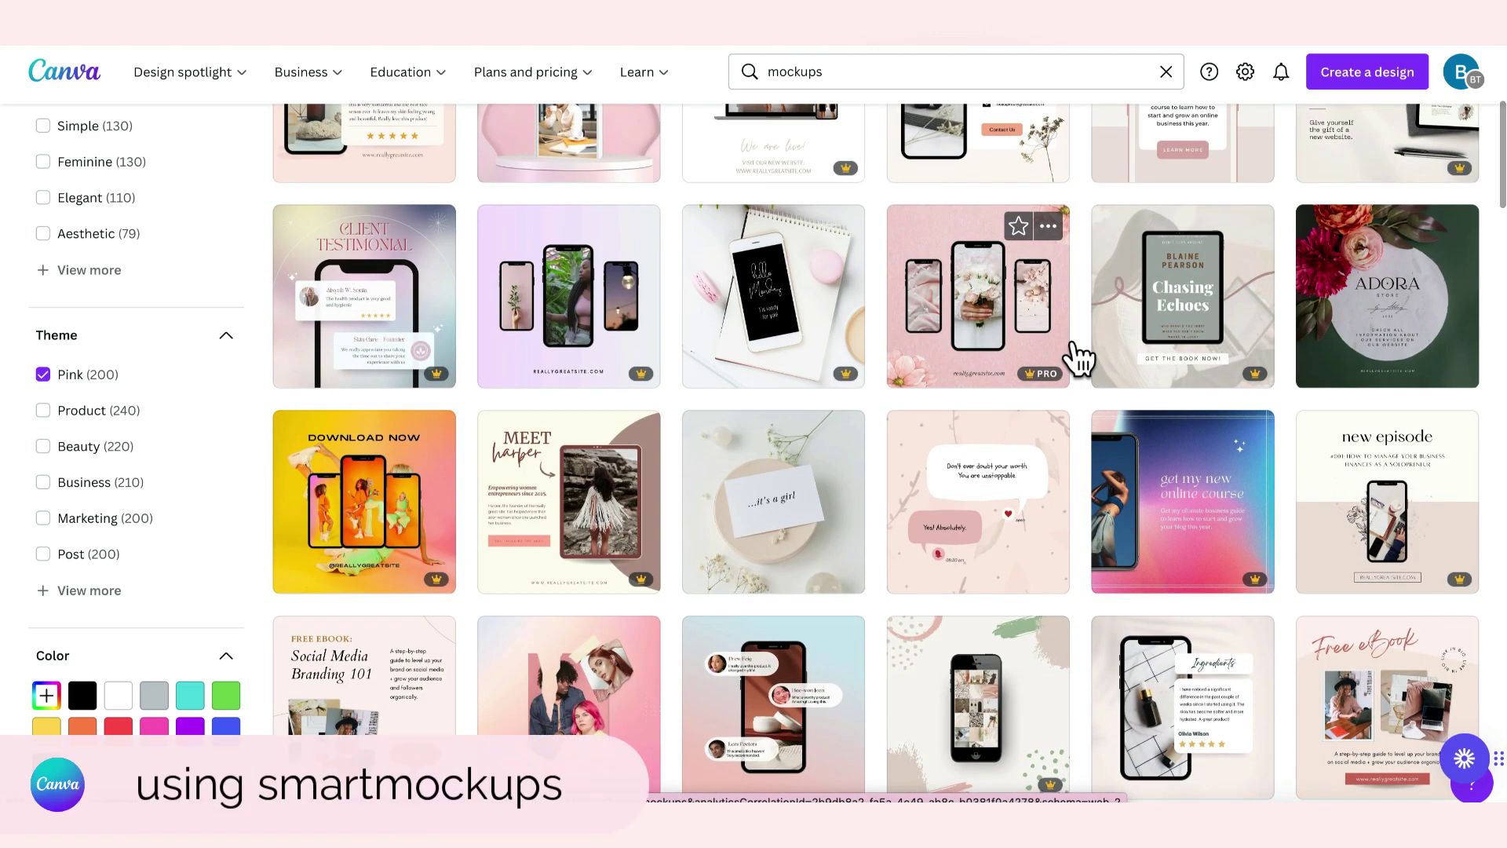
- Open the pink scrapbook wedding mockup and drop three uploaded screenshots into its middle, left and right phones
left_click(1001, 314)
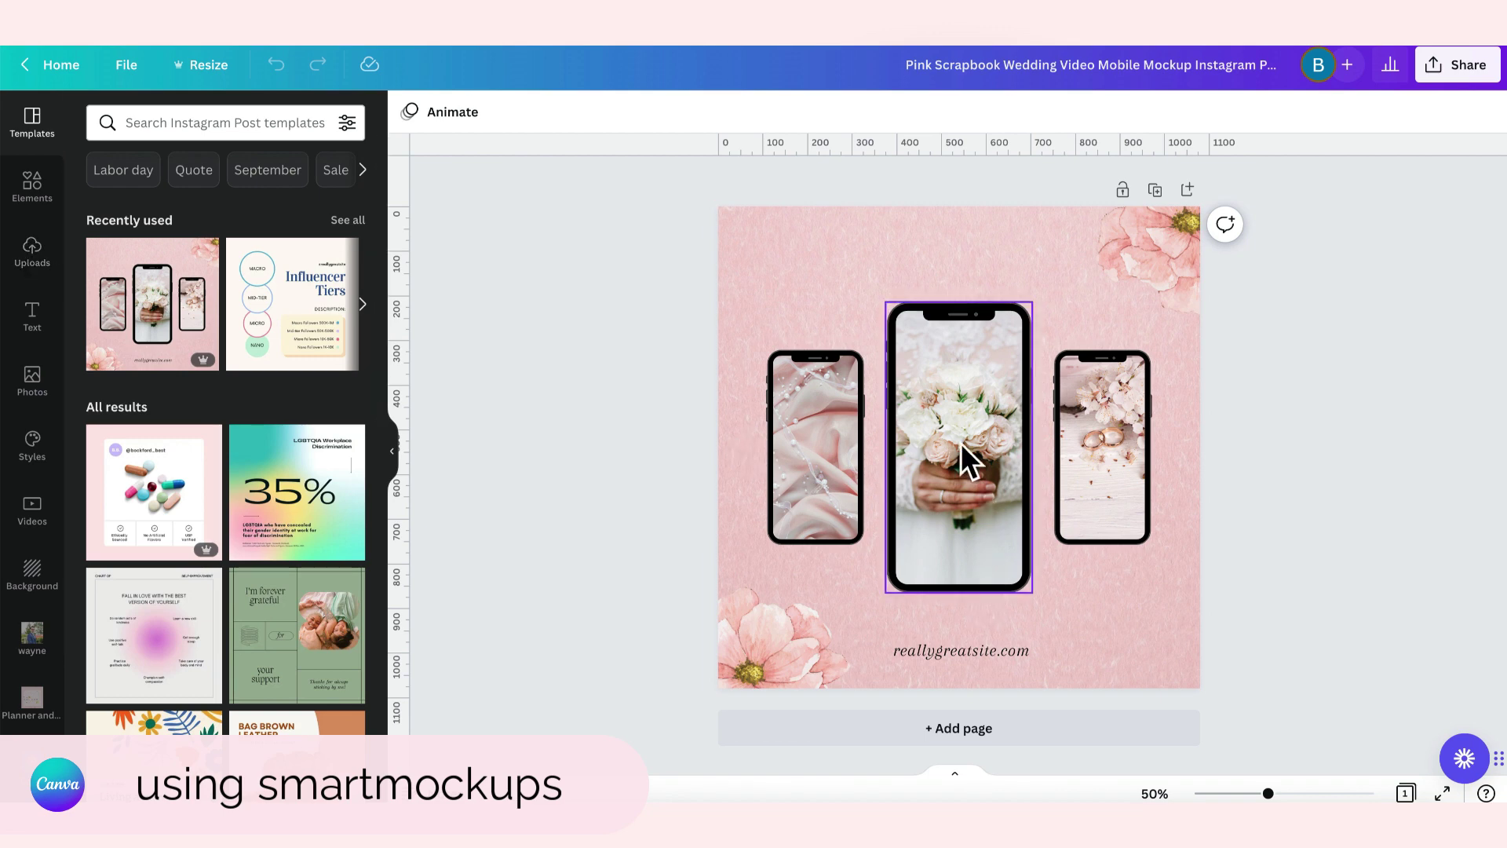
left_click(29, 263)
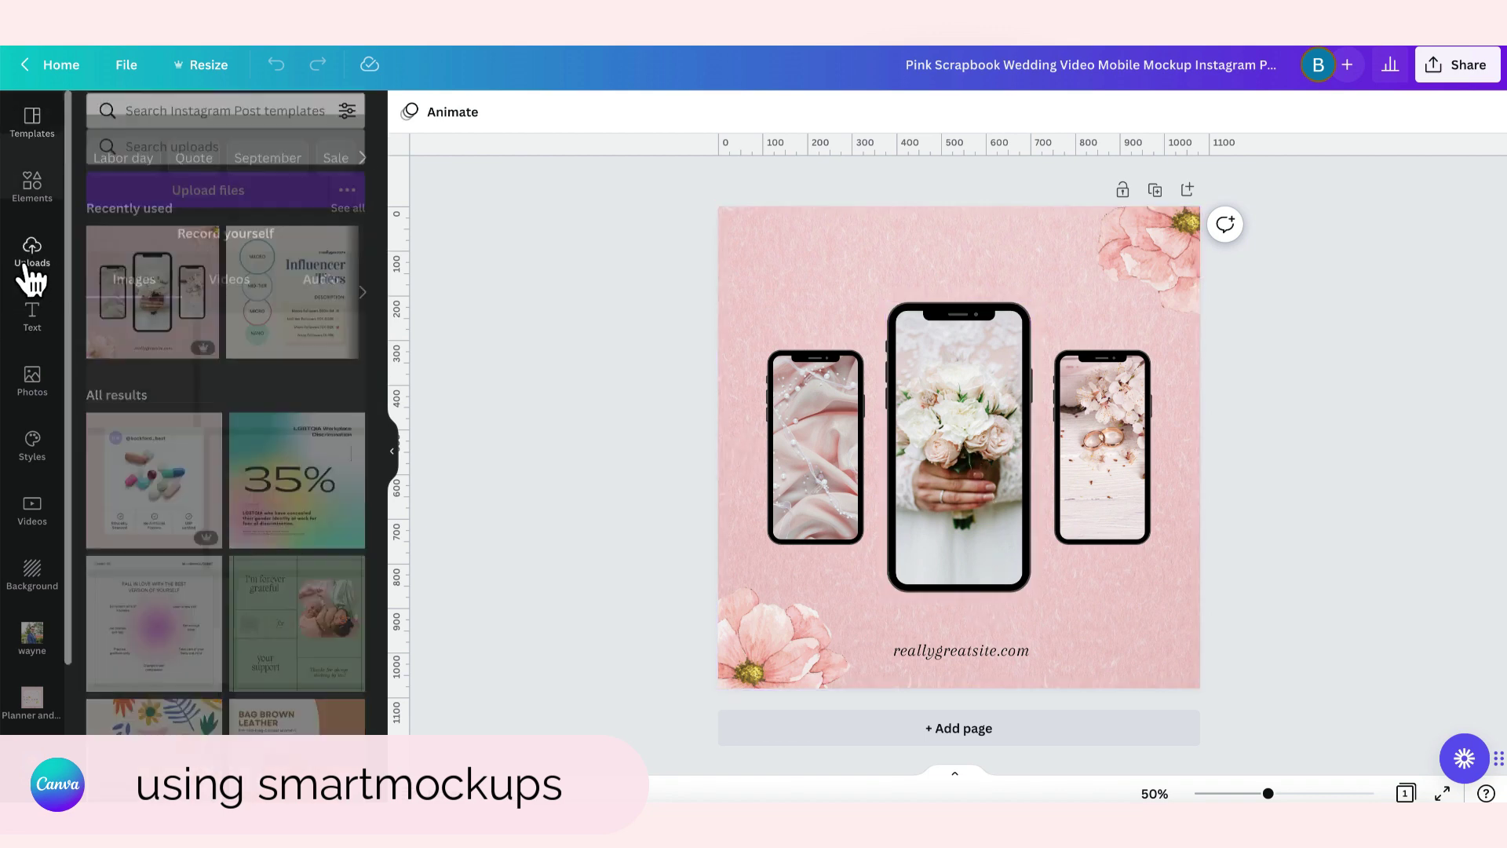
left_click_drag(111, 363, 939, 413)
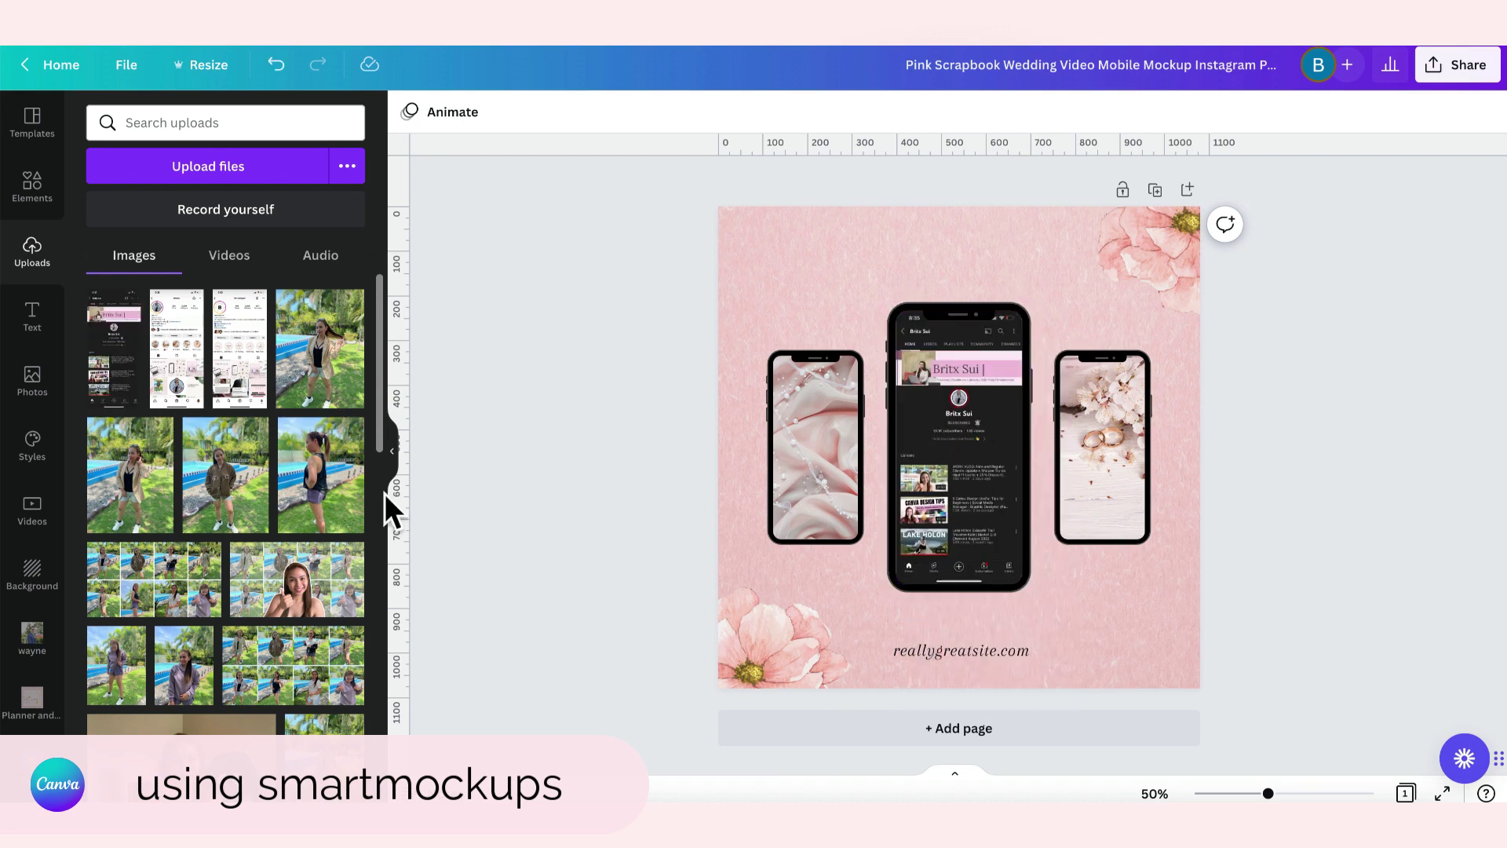
left_click_drag(179, 346, 816, 426)
left_click_drag(233, 355, 1102, 422)
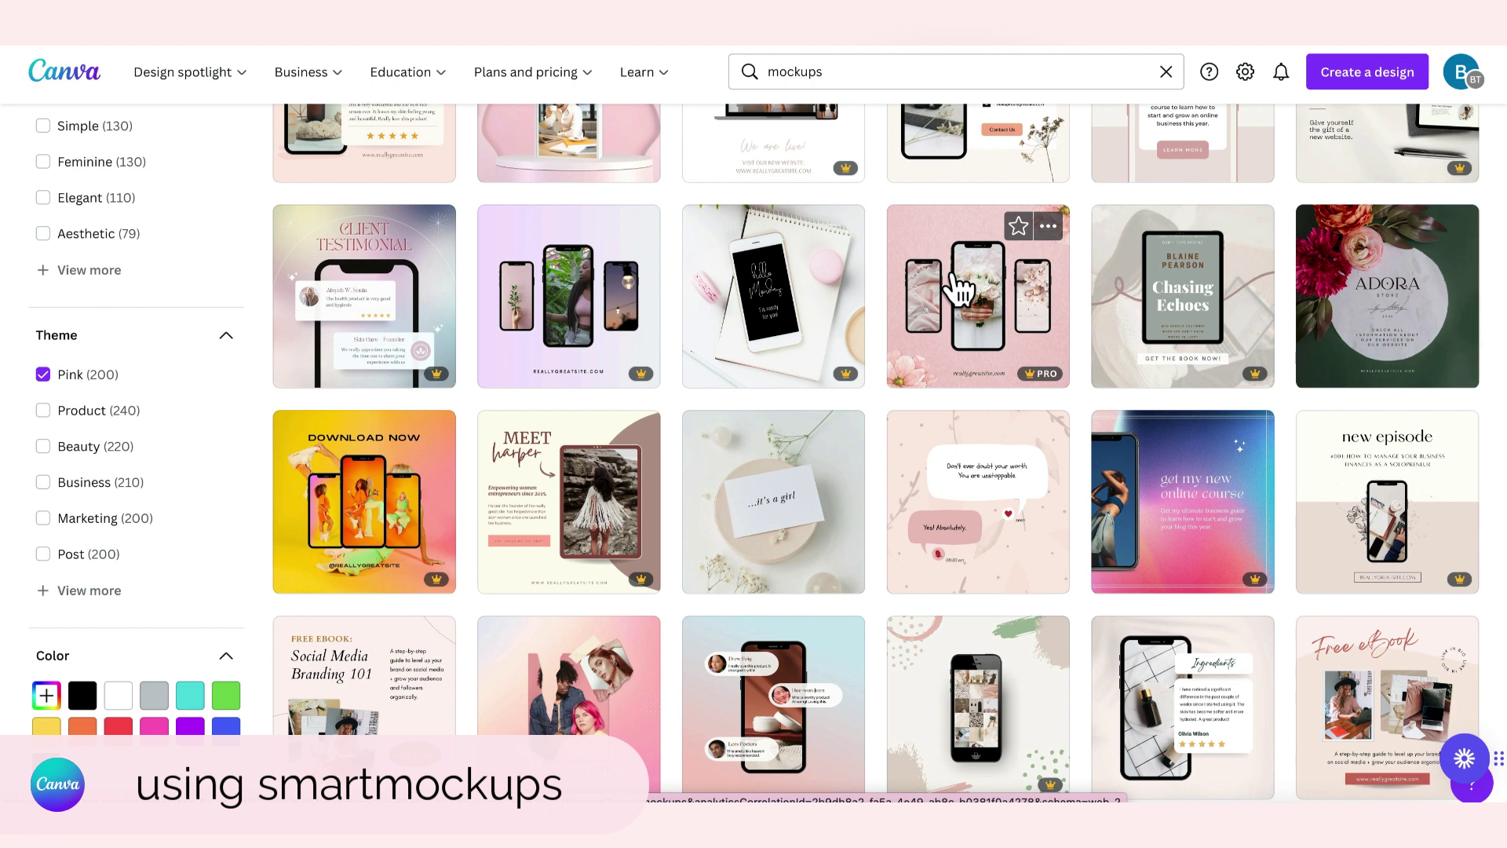
- Scroll back up the Pink-filtered 'mockups' template results
scroll(959, 291, "up", 5)
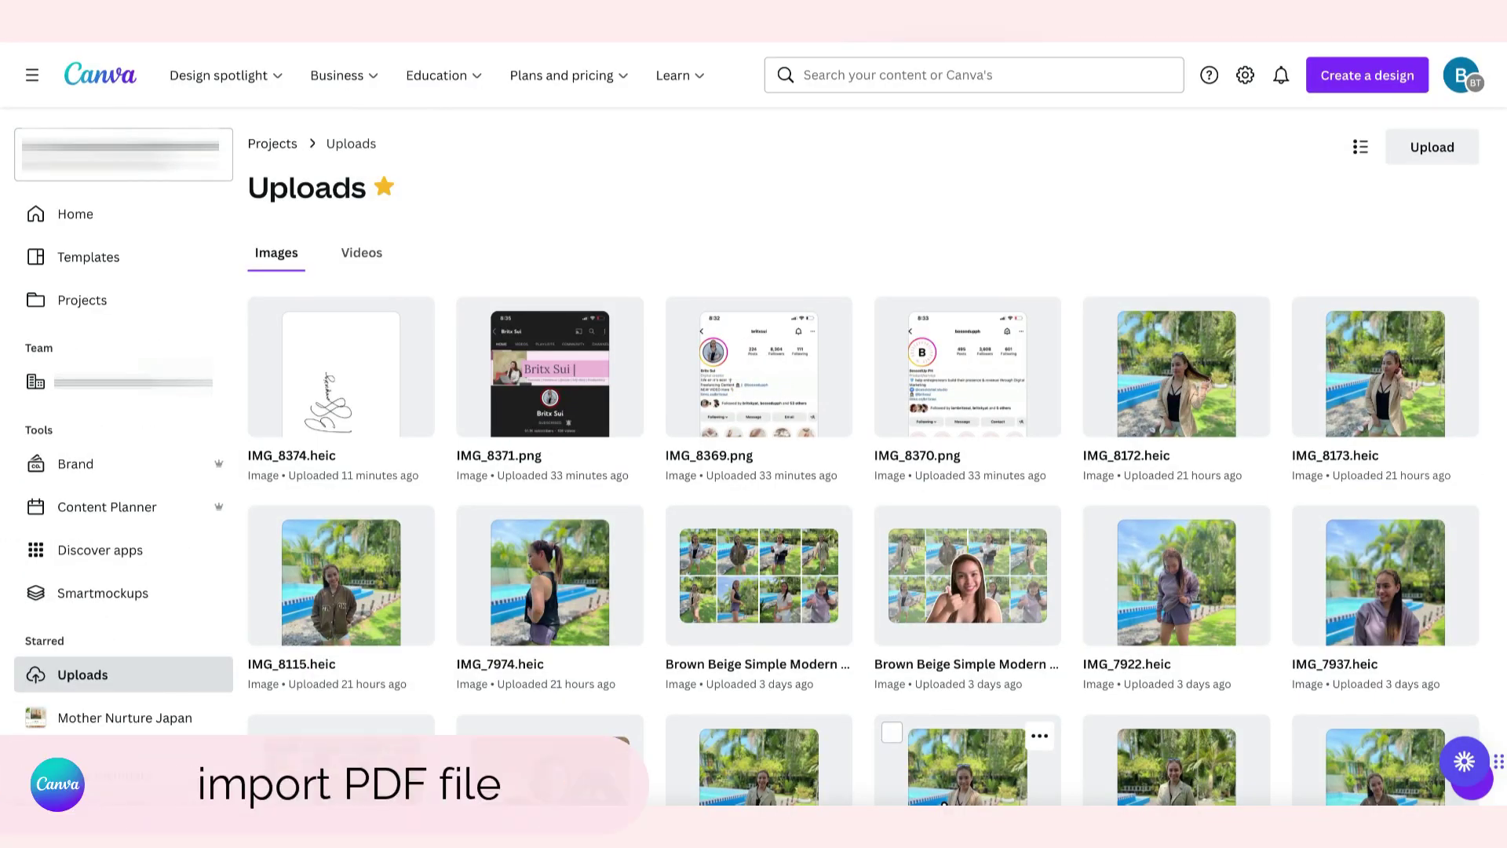
- From the home page's Uploads, upload Signaturely-SEO-Proposal-Template.pdf from the Downloads folder
left_click(118, 78)
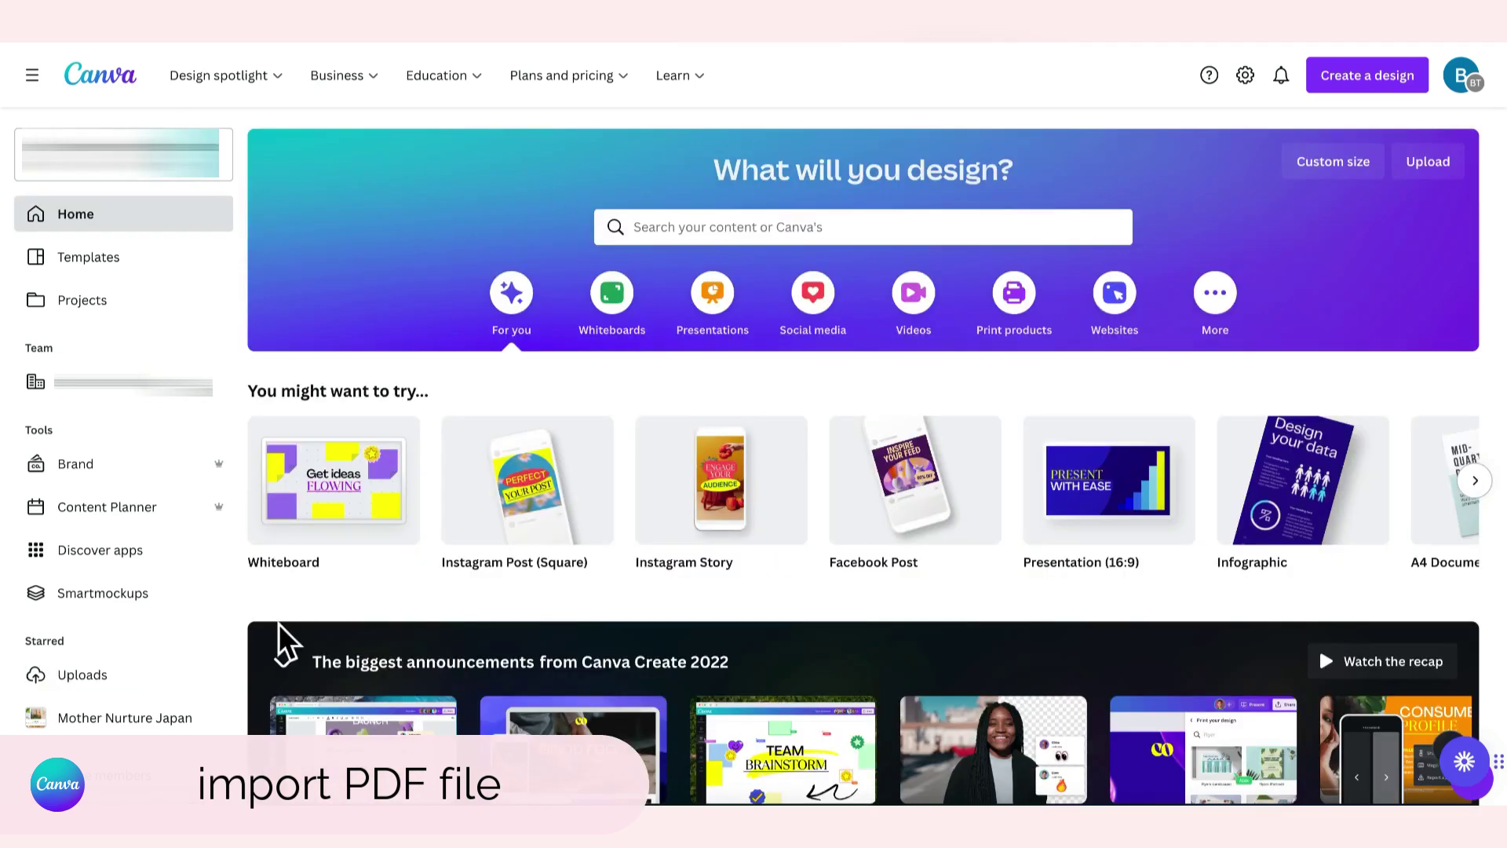
left_click(117, 683)
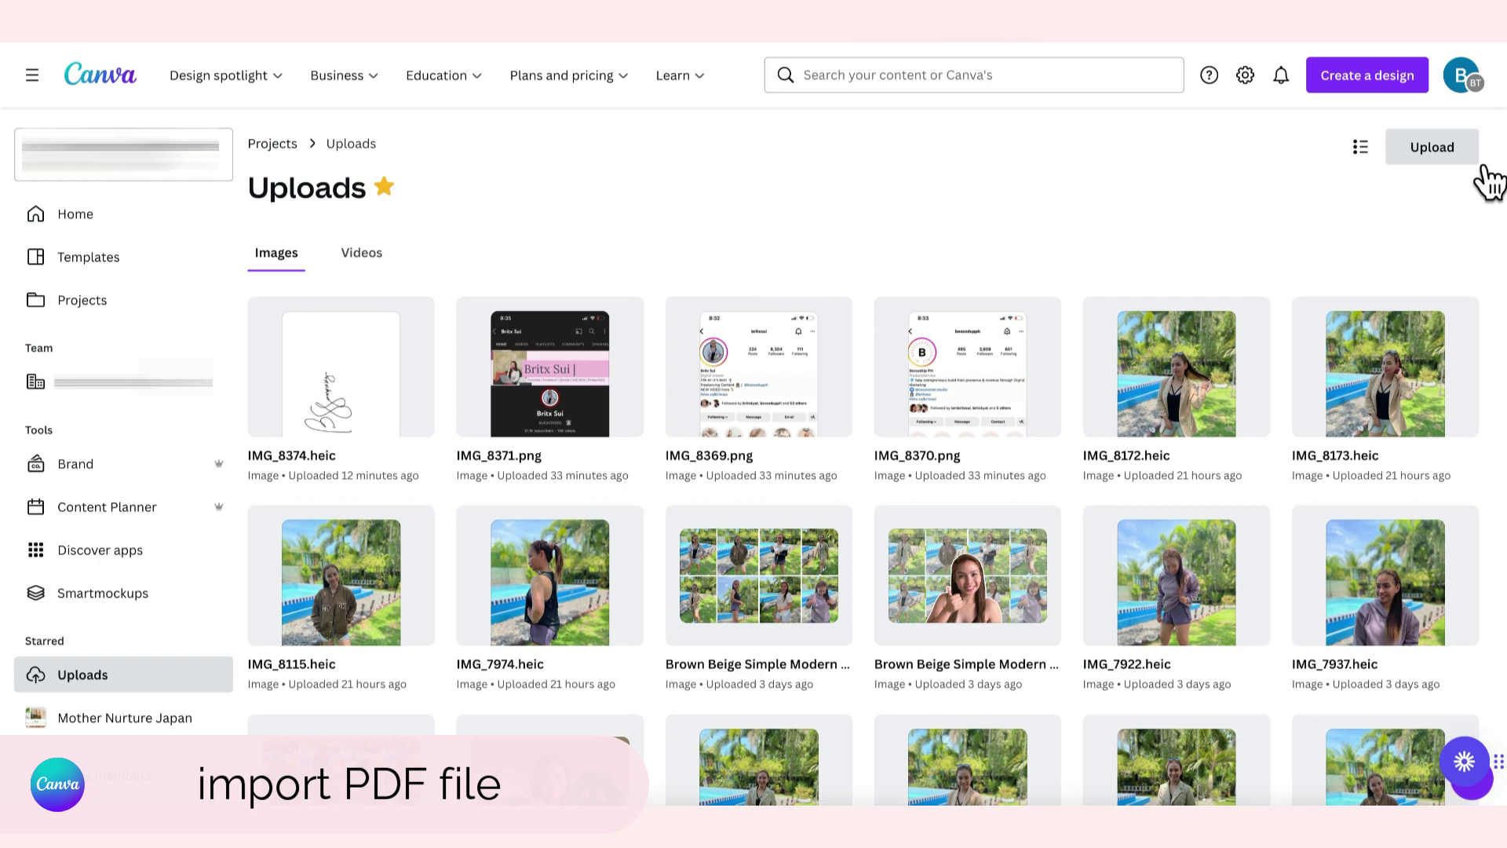
left_click(1447, 151)
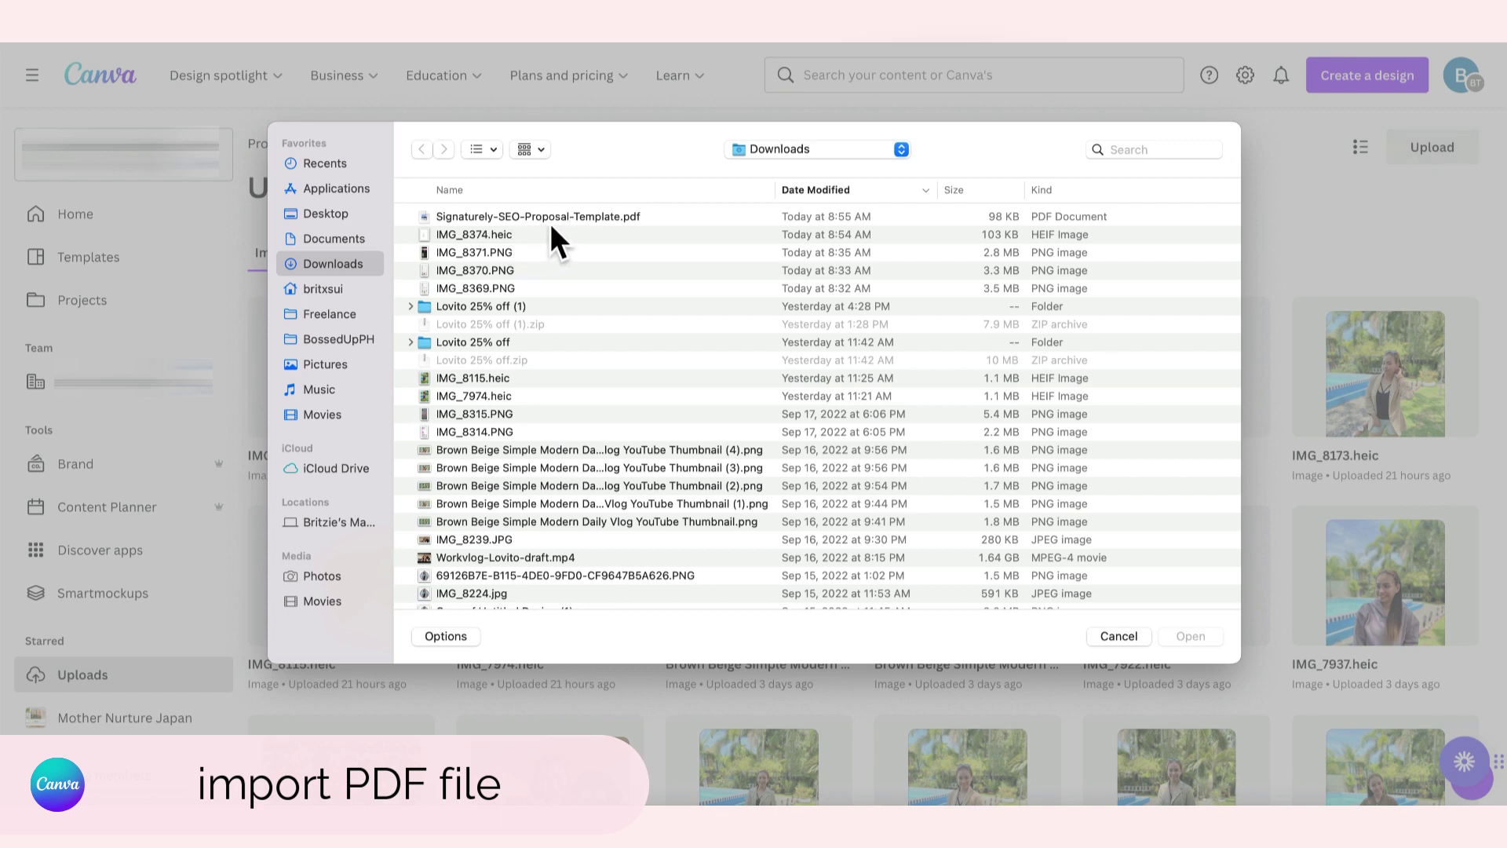
left_click(587, 219)
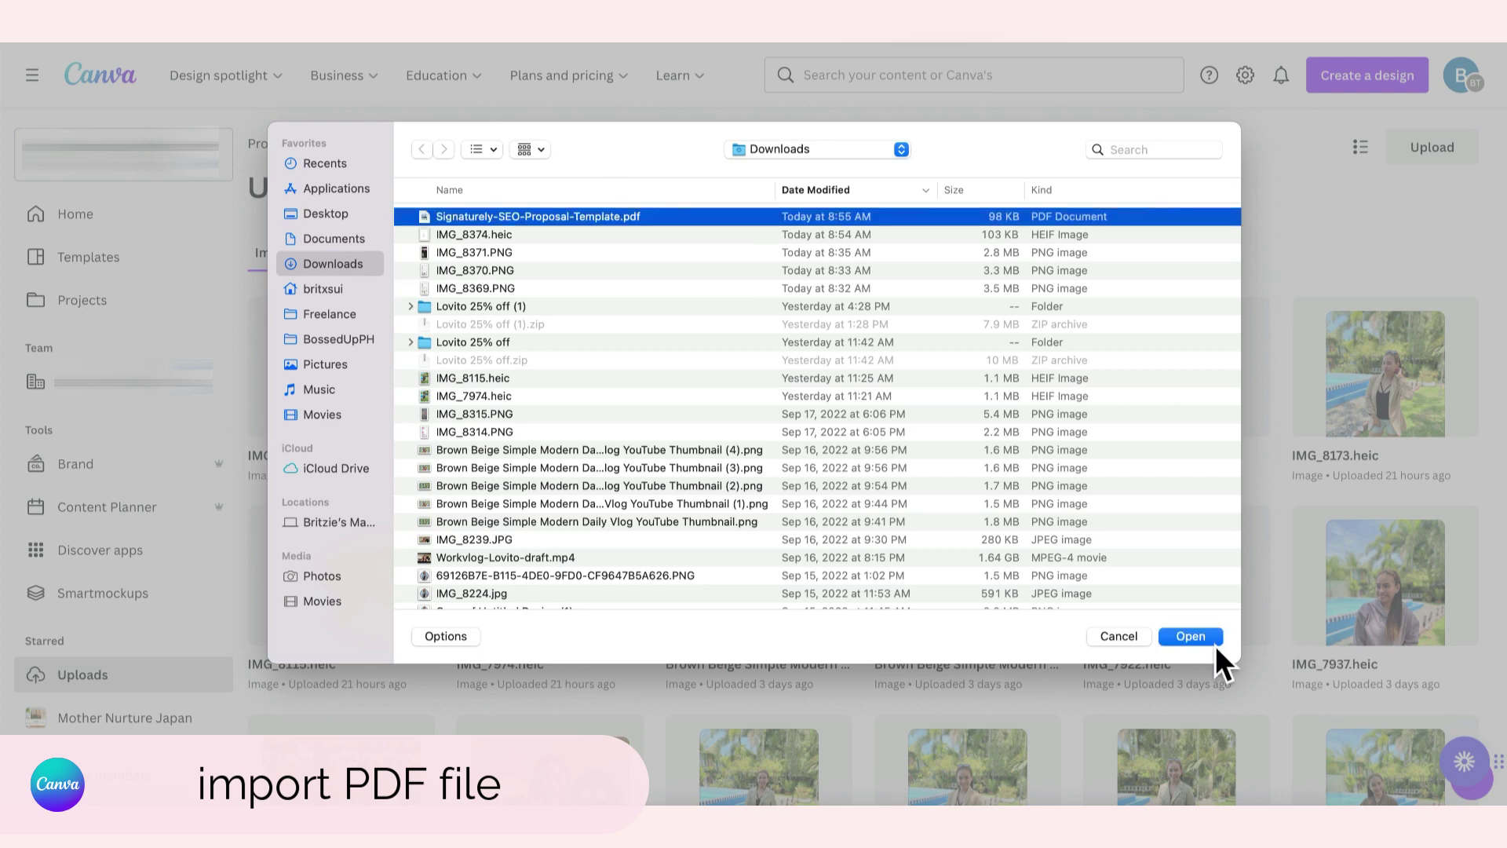
left_click(1215, 642)
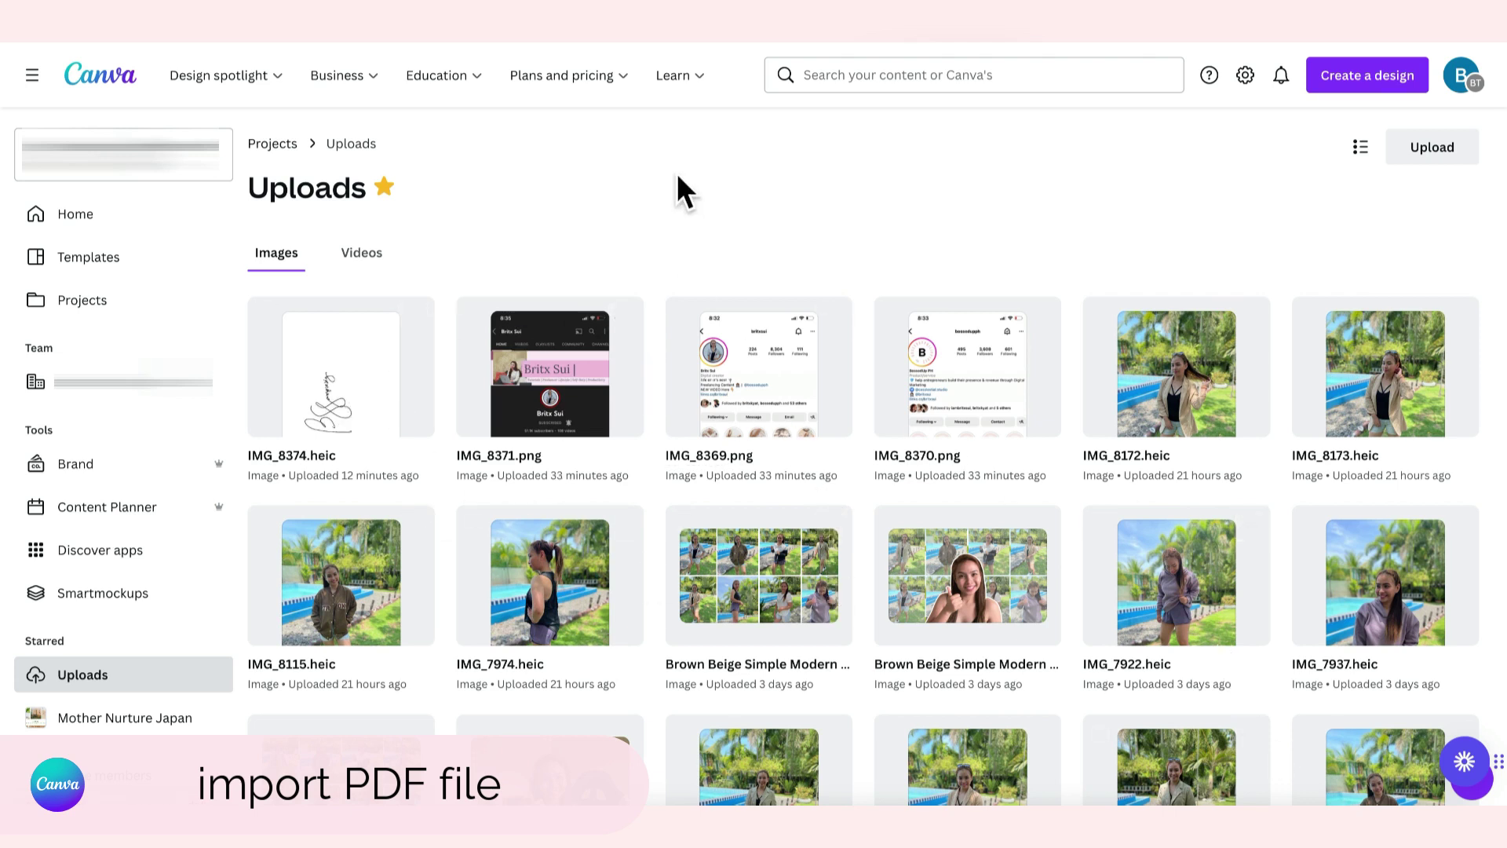
- Open the imported Signaturely-SEO-Proposal design from Projects in the editor
left_click(153, 302)
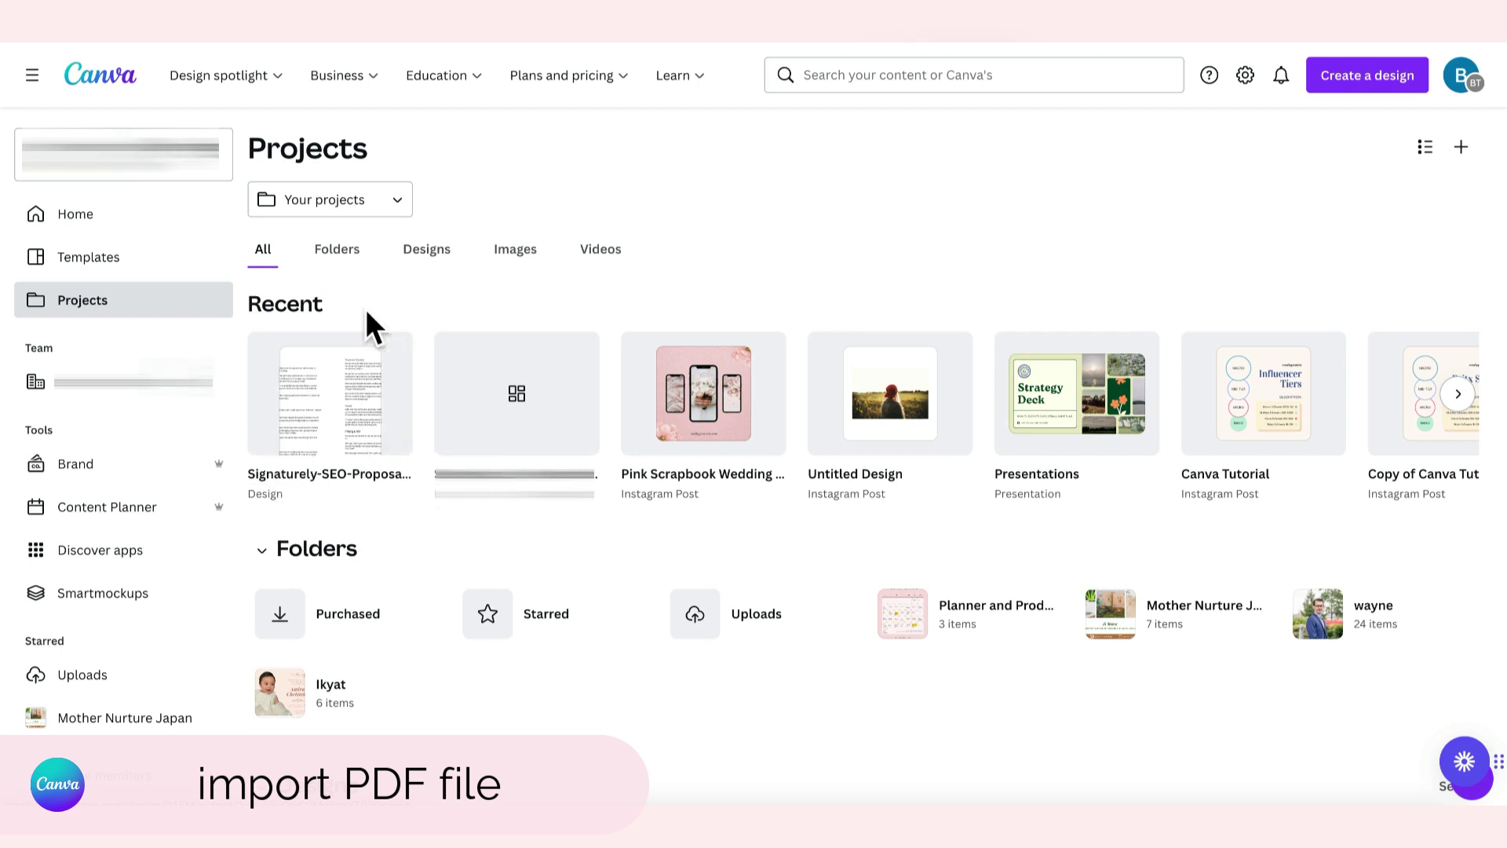
left_click(447, 263)
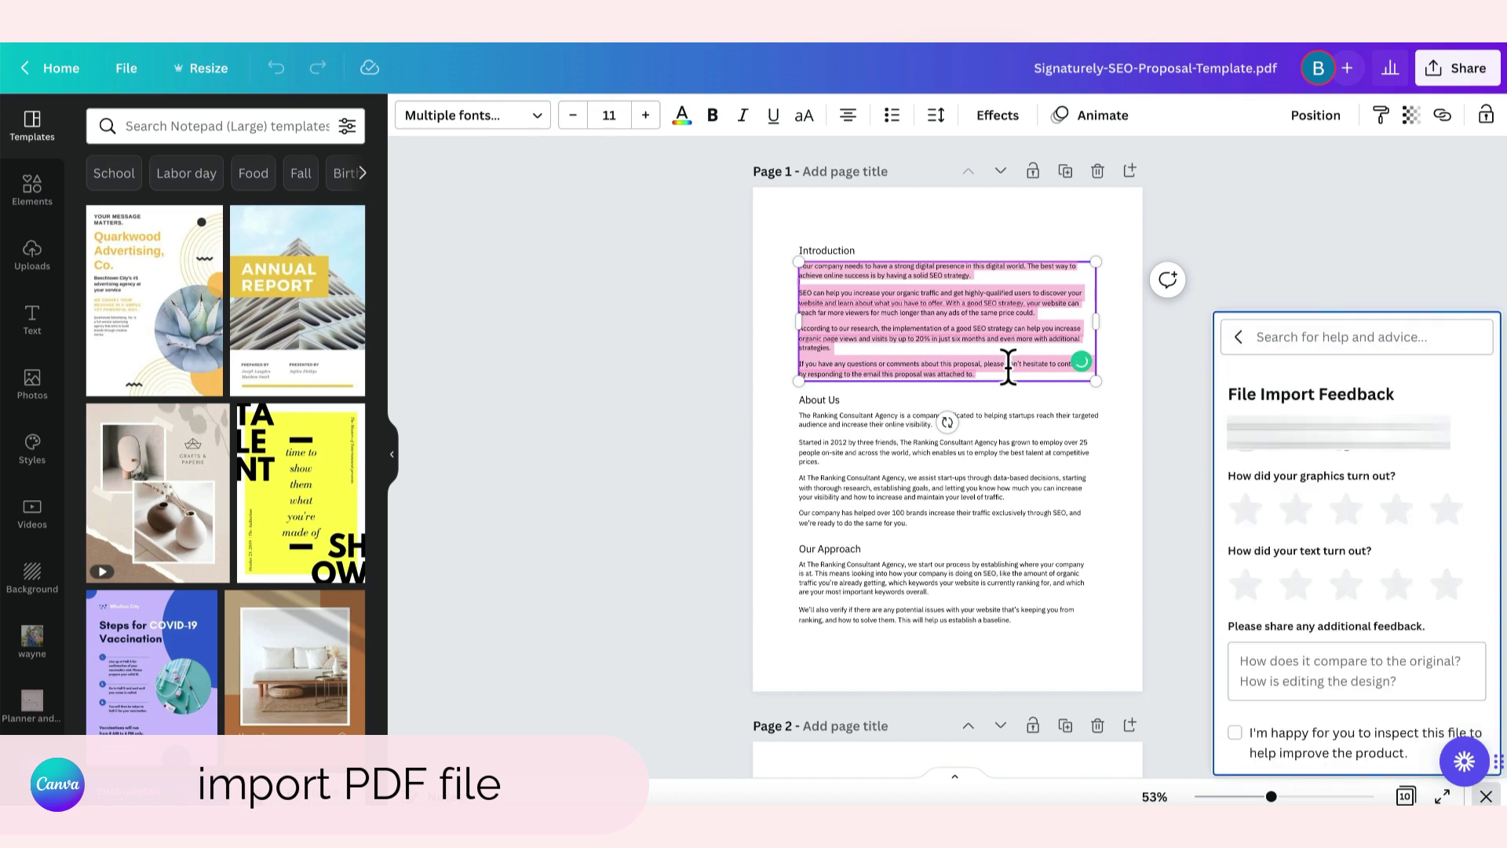
- Add test text 'dasdad' to the Introduction and delete the third About Us paragraph
left_click(1021, 377)
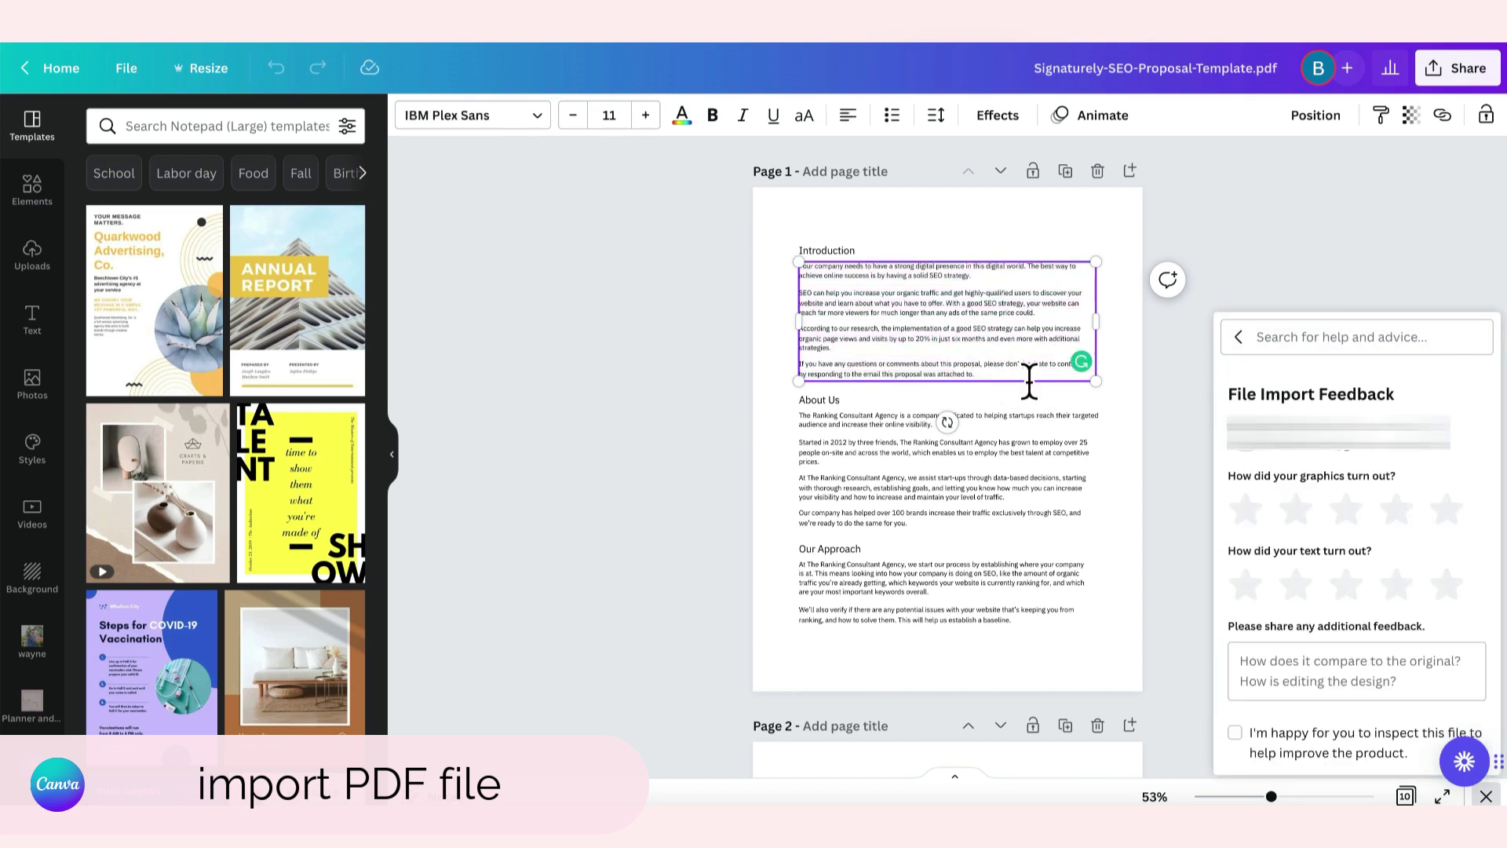
type("dasdadasdsa")
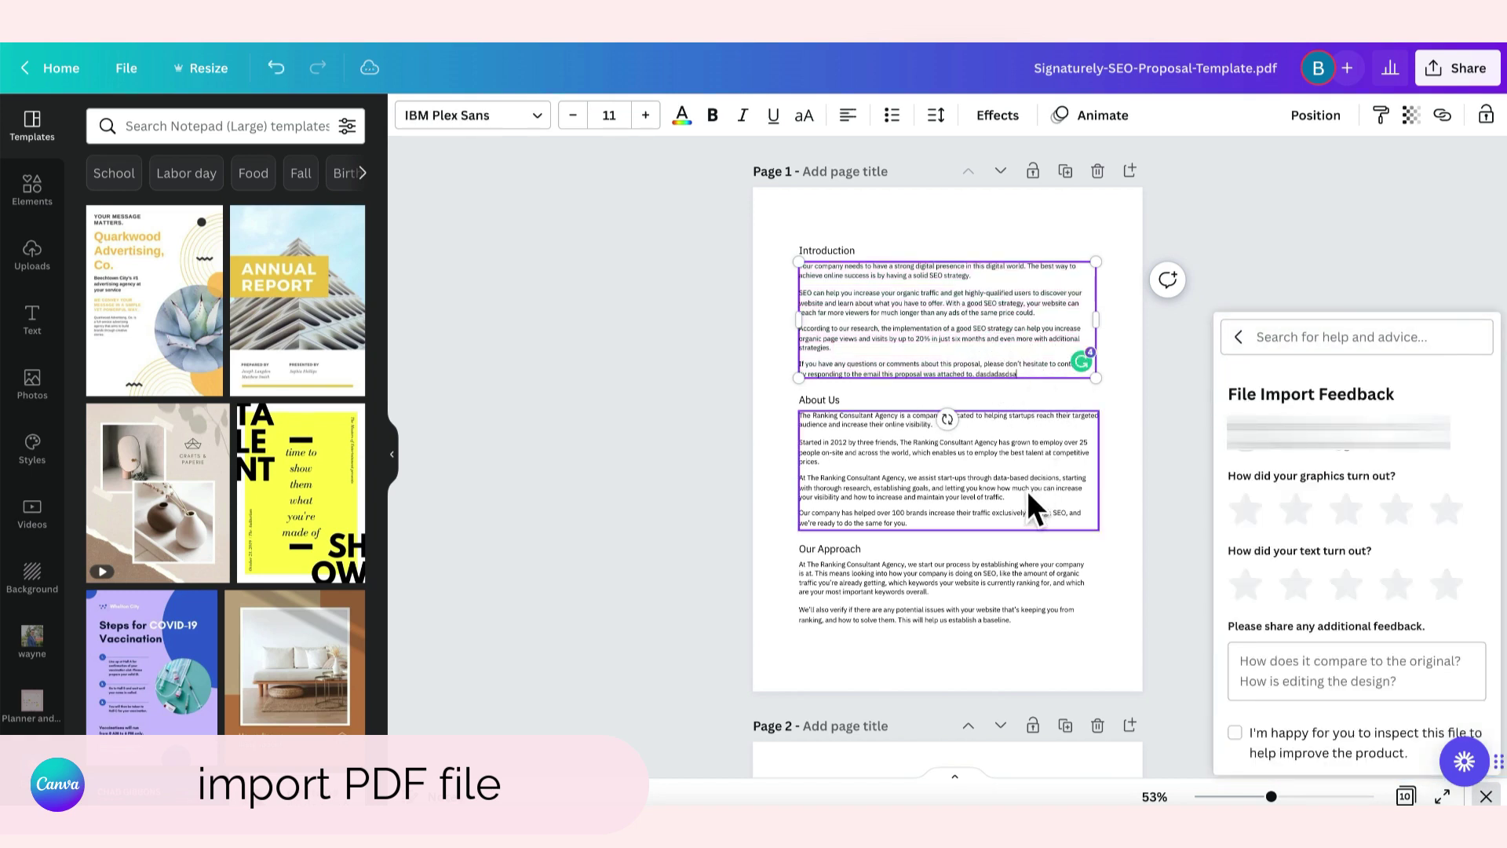
left_click(1030, 488)
left_click(1004, 488)
left_click(1009, 497)
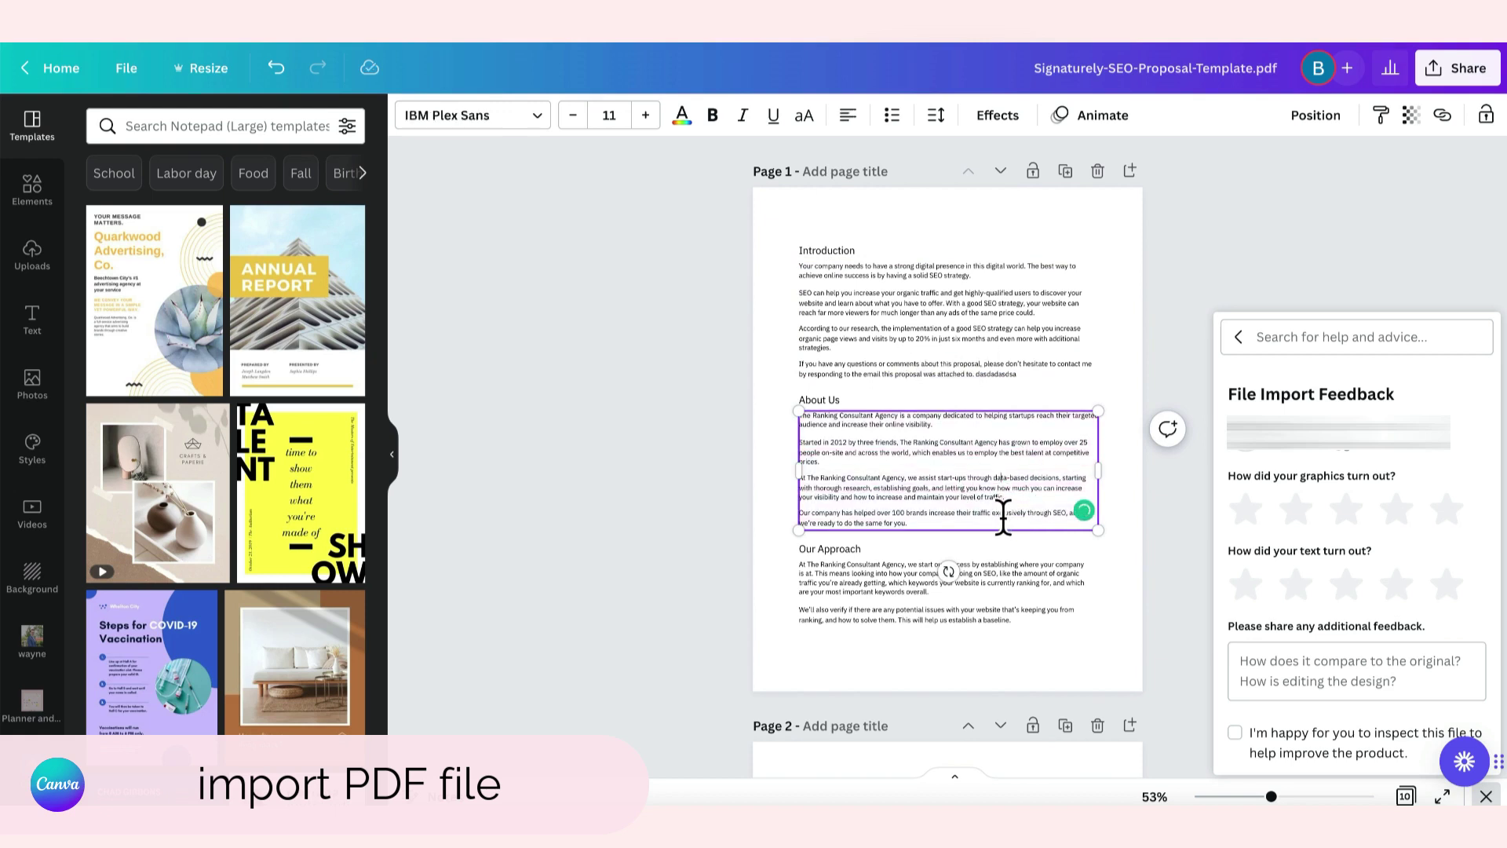
left_click_drag(1016, 509, 798, 471)
key("BackSpace")
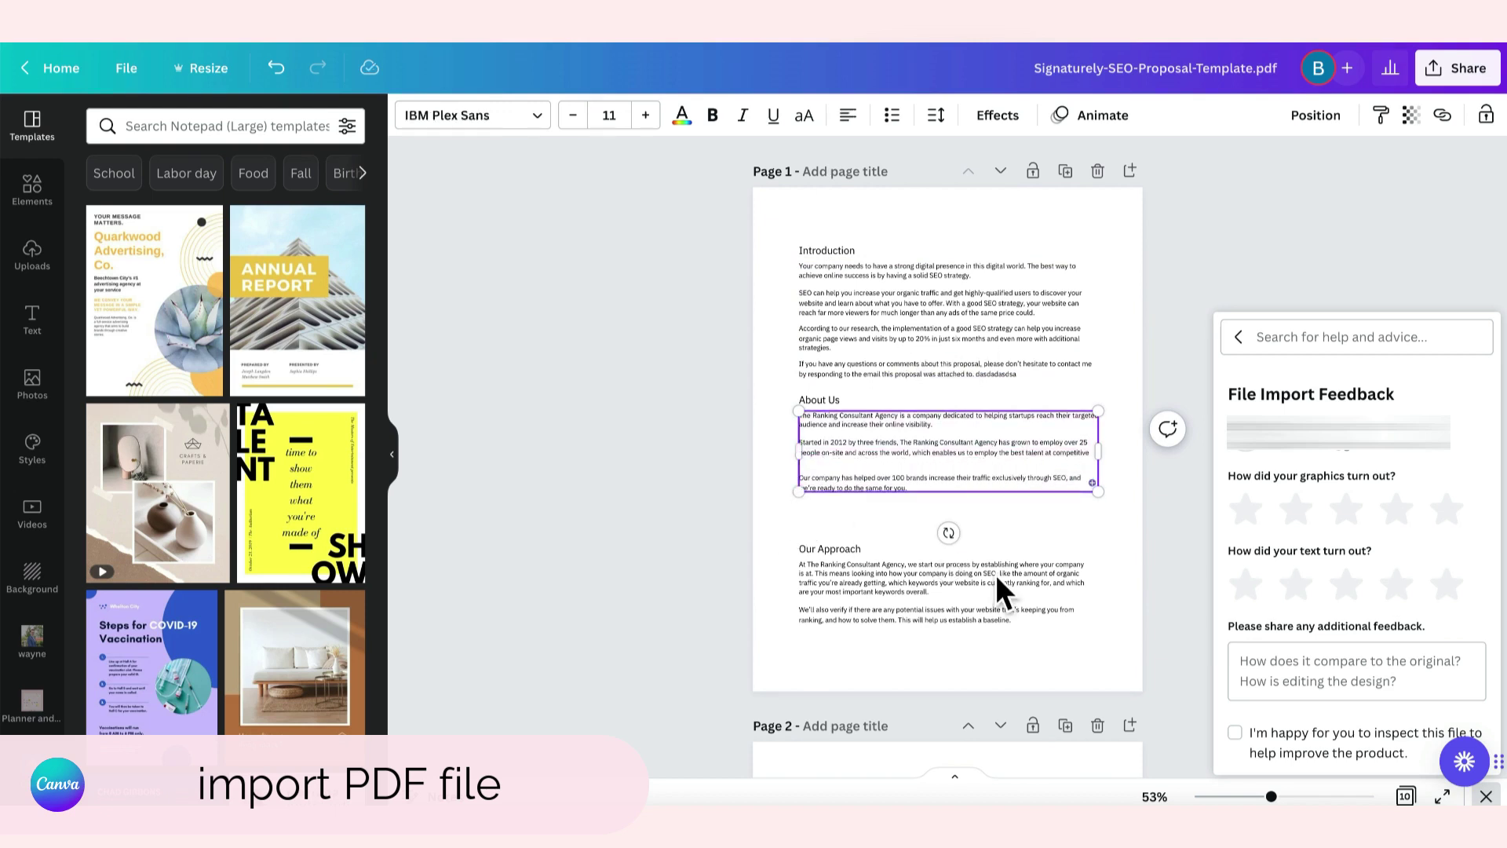
- Move the Our Approach heading and paragraph up to sit under About Us
left_click(985, 597)
left_click(828, 549, "shift")
left_click_drag(892, 616, 898, 596)
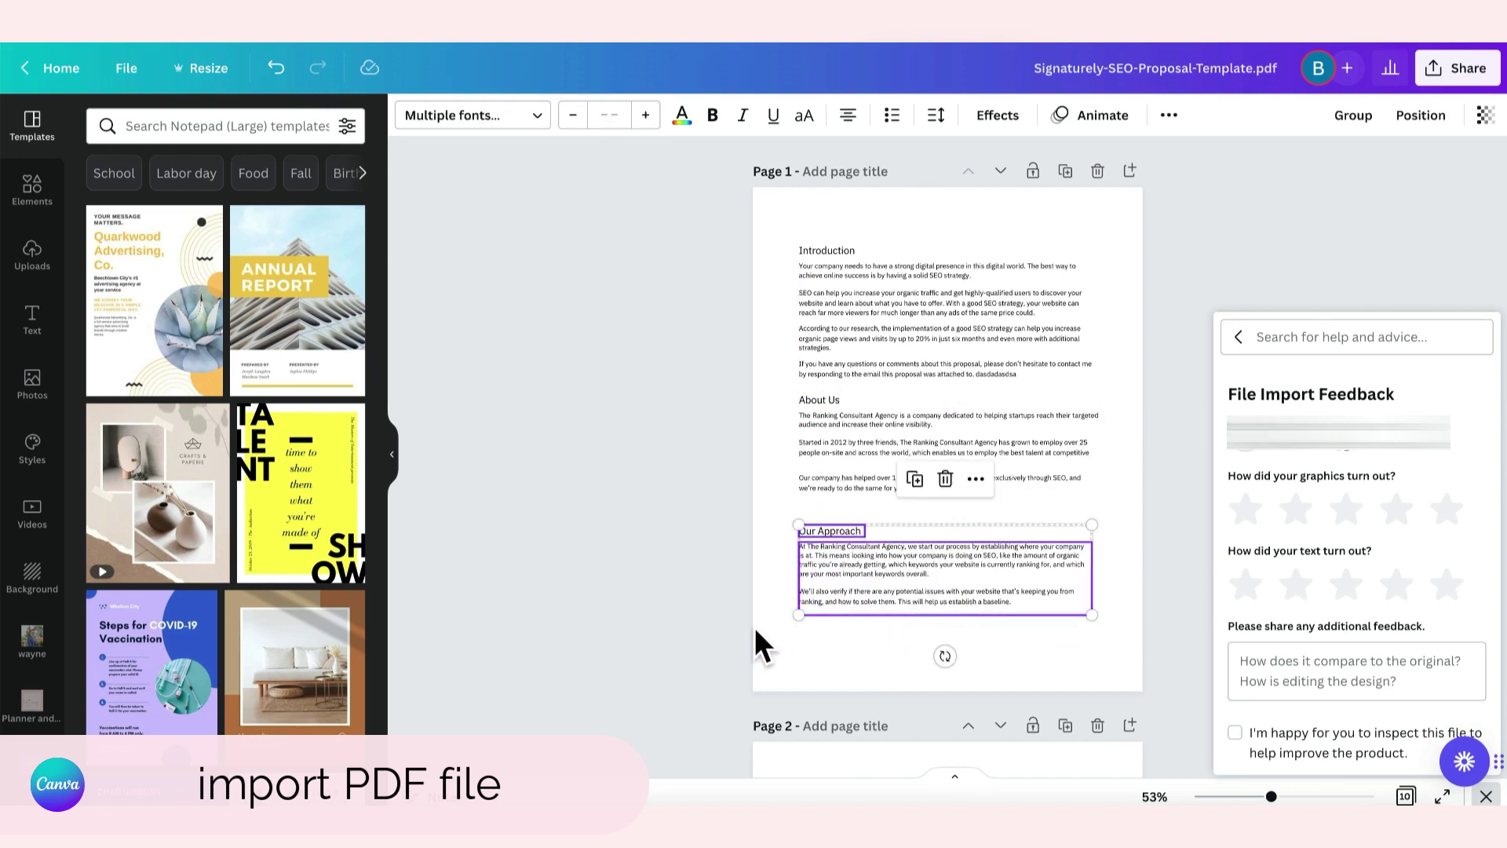
- Deselect the Our Approach group and scroll through the proposal down to page 10
left_click(740, 629)
scroll(1294, 314, "down", 20)
scroll(1026, 412, "down", 3)
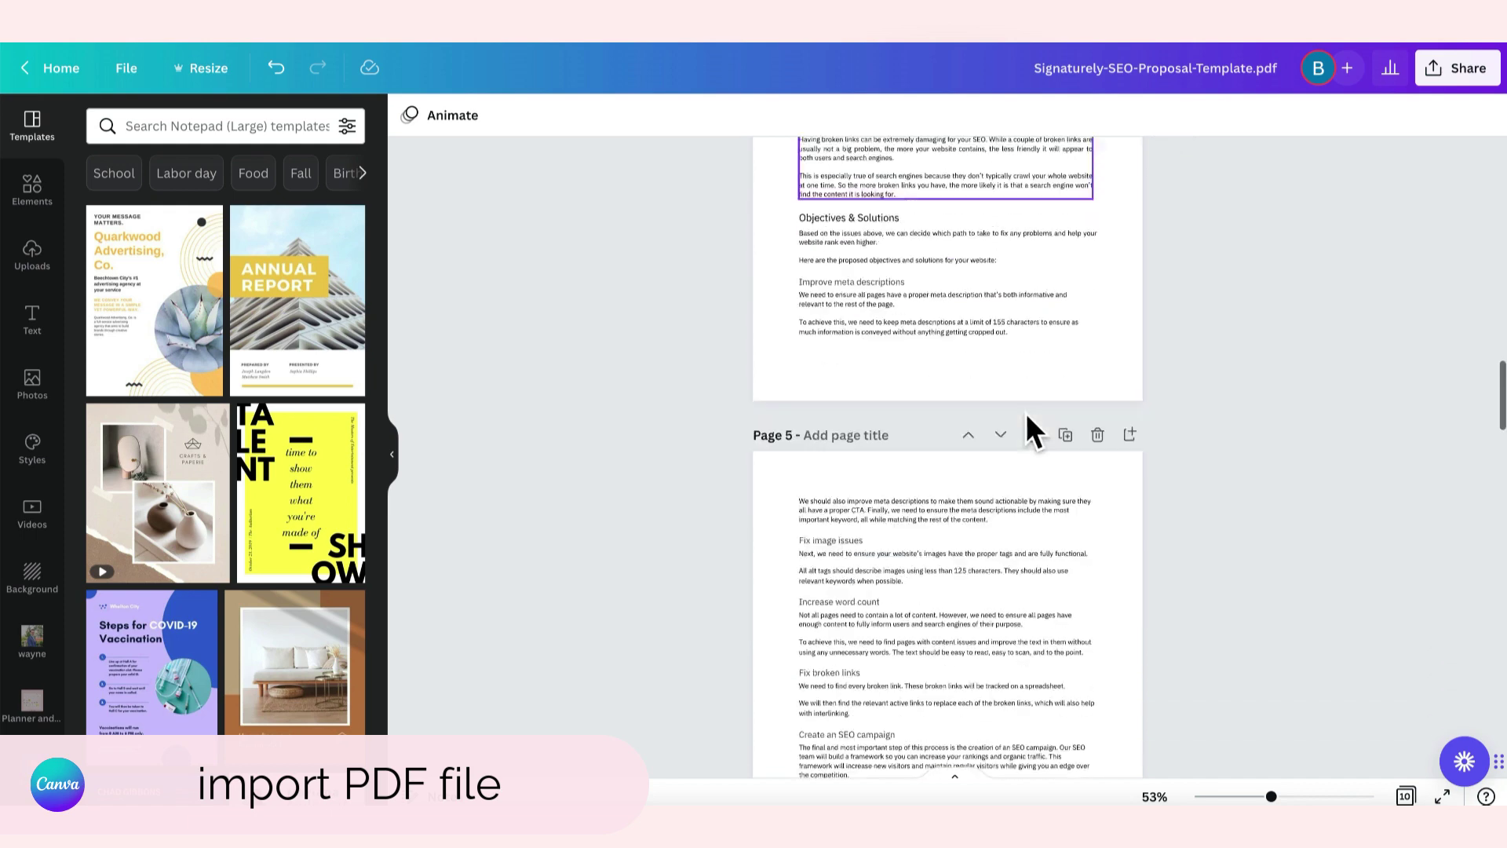
scroll(1025, 412, "down", 15)
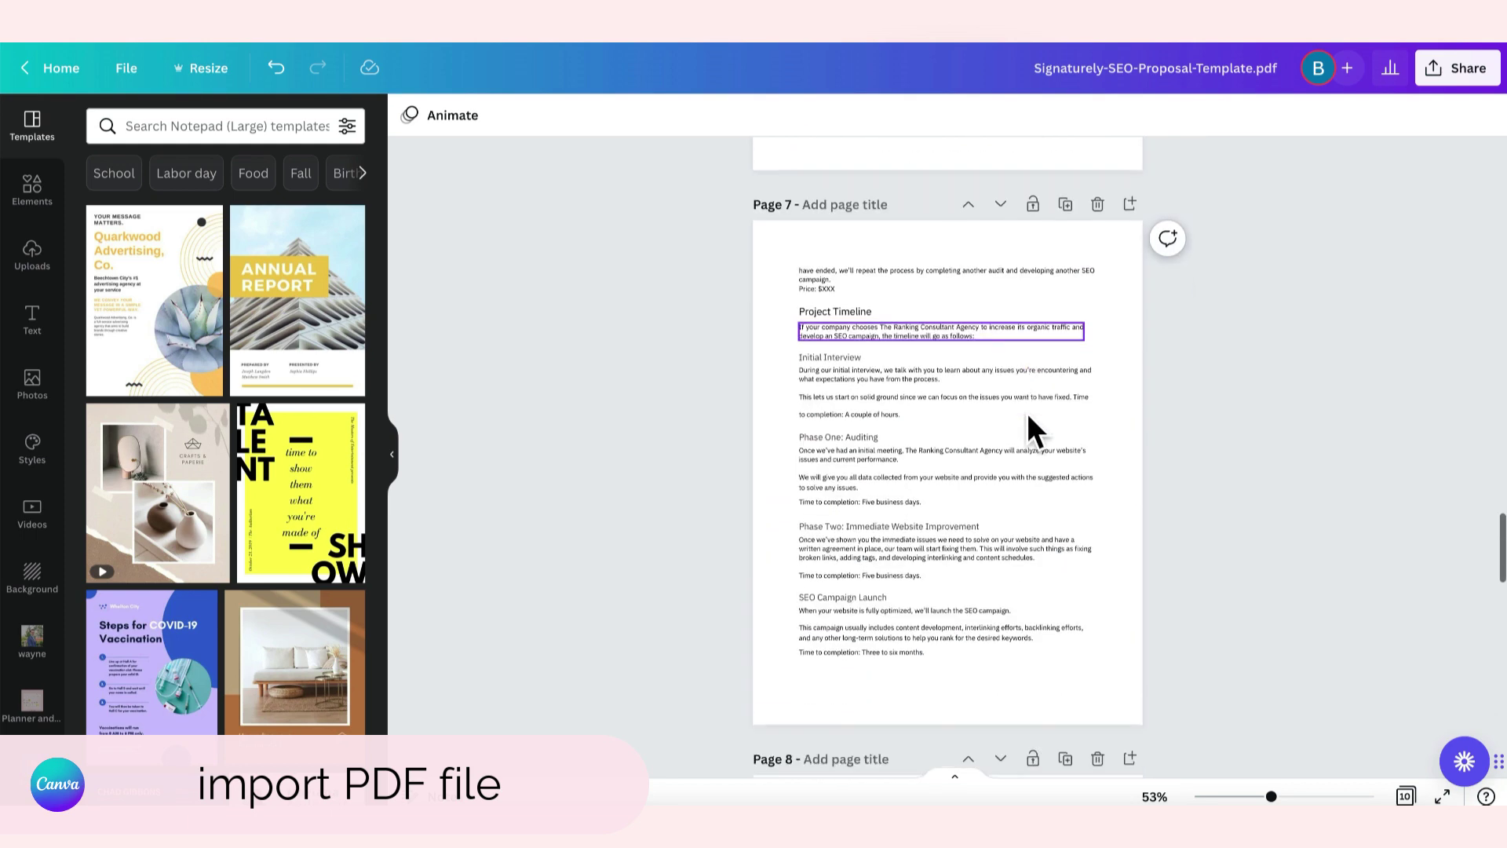
scroll(1026, 412, "down", 5)
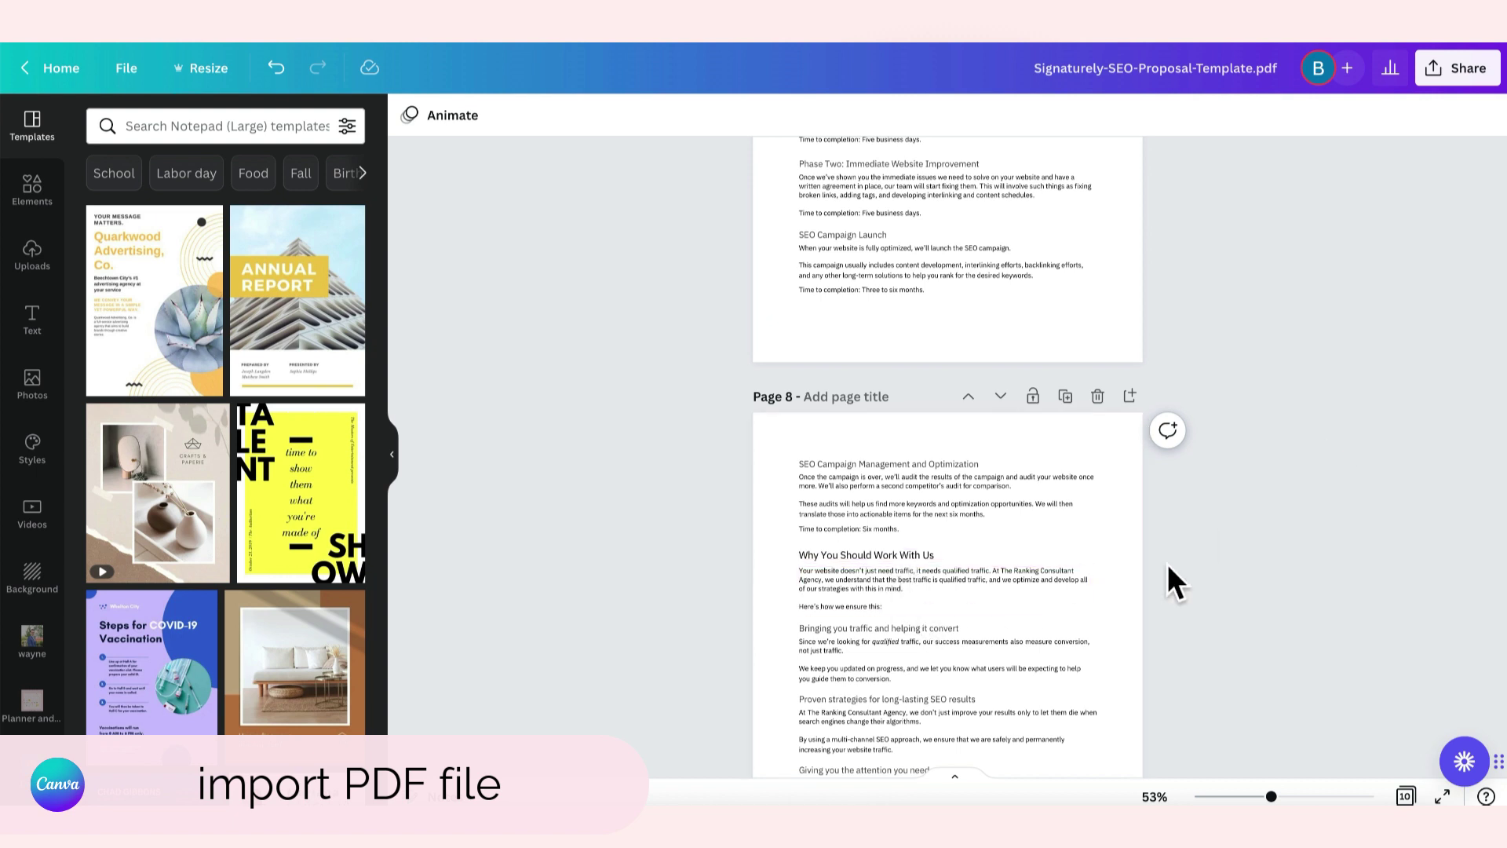
scroll(1326, 573, "down", 4)
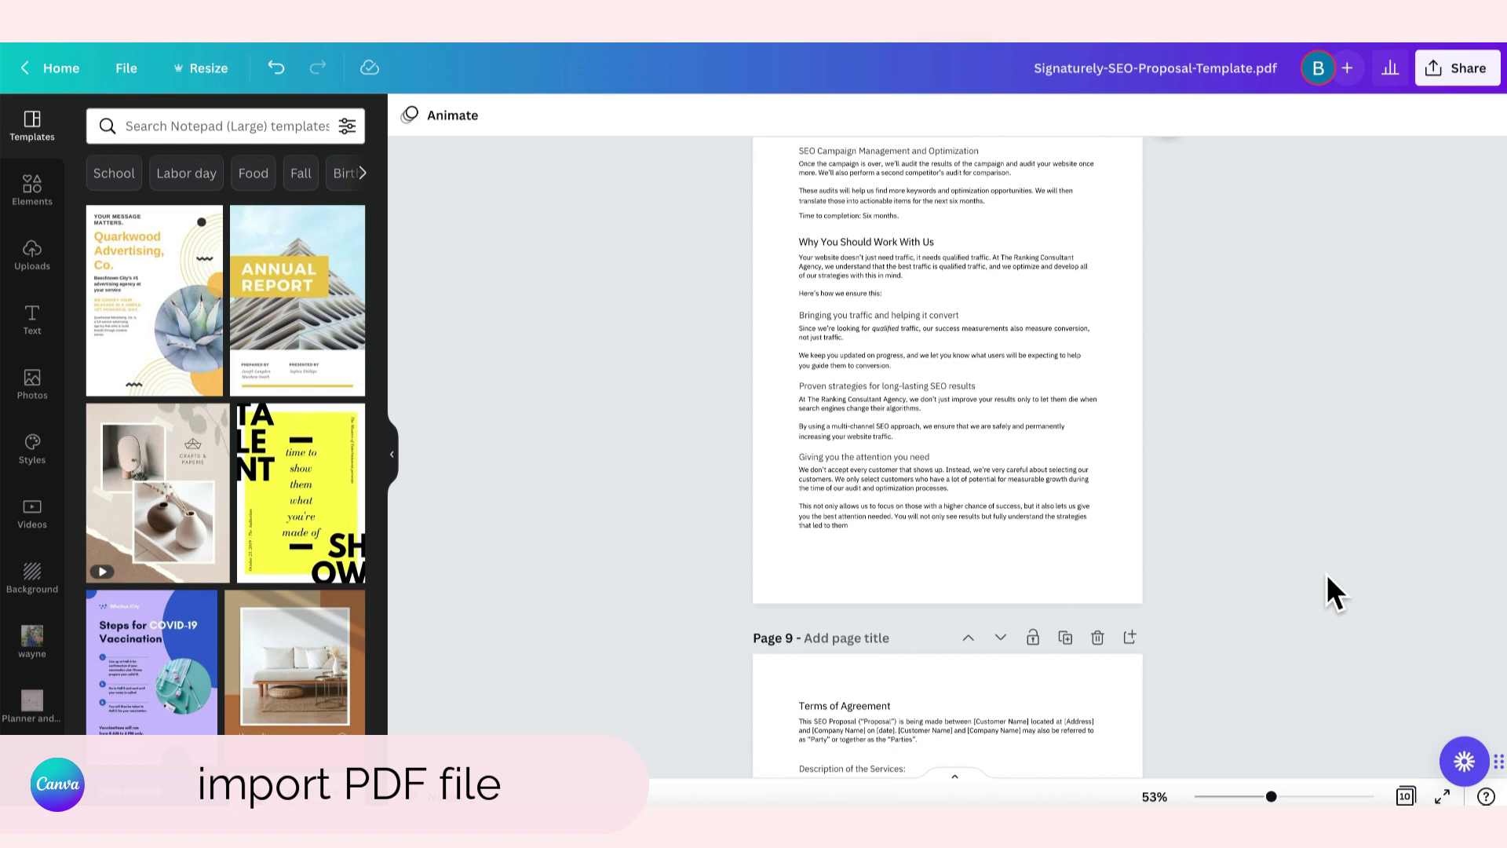
scroll(1327, 576, "down", 4)
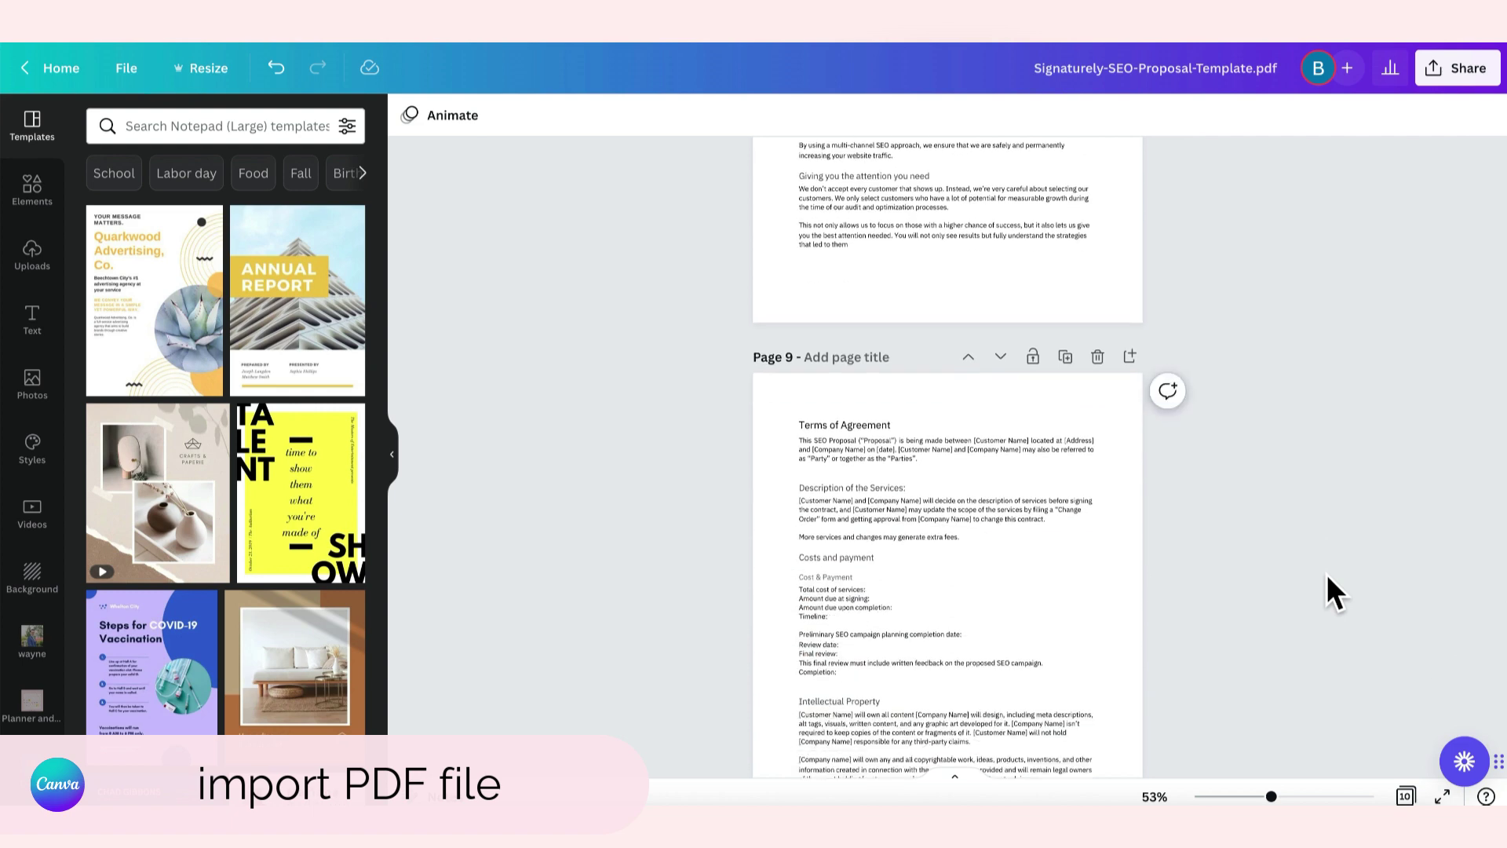
scroll(1327, 575, "down", 7)
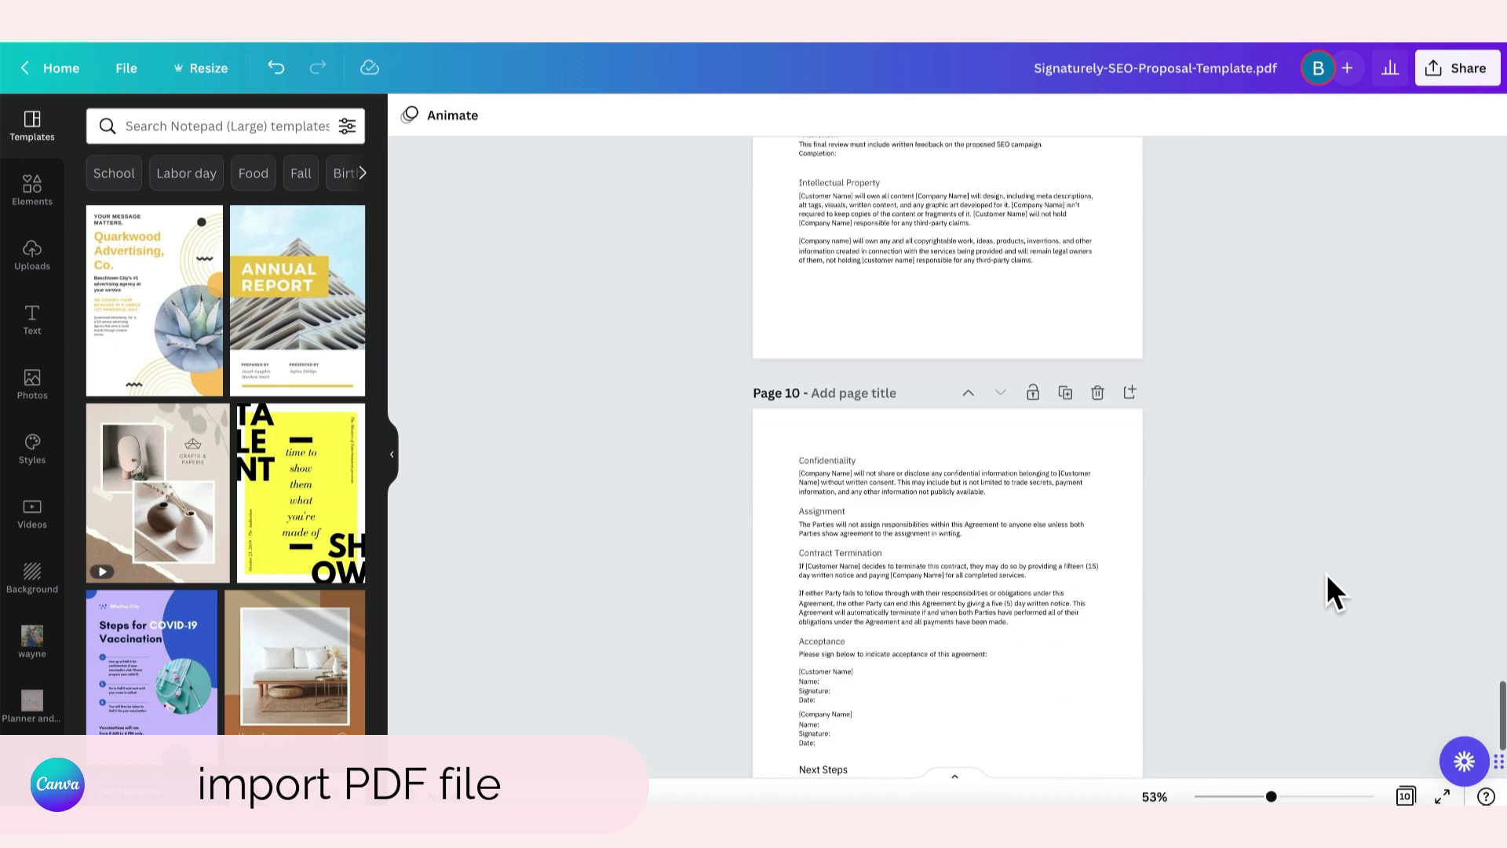
scroll(1326, 577, "down", 3)
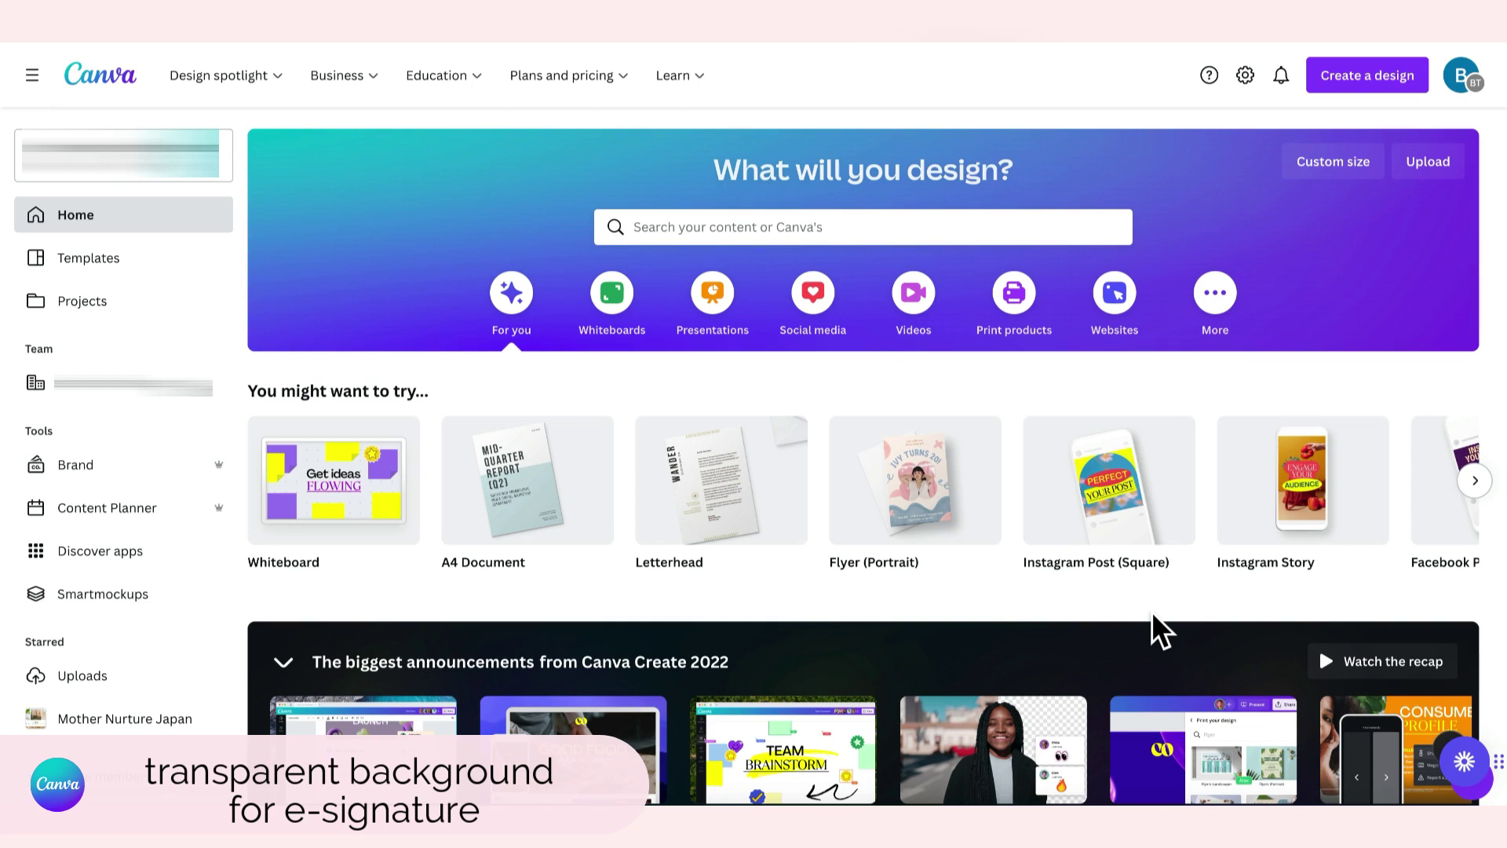
- Search templates for 'contract' and open the Ivory Minimalist Modern Business Letterhead, zoomed in
left_click(740, 228)
type("c")
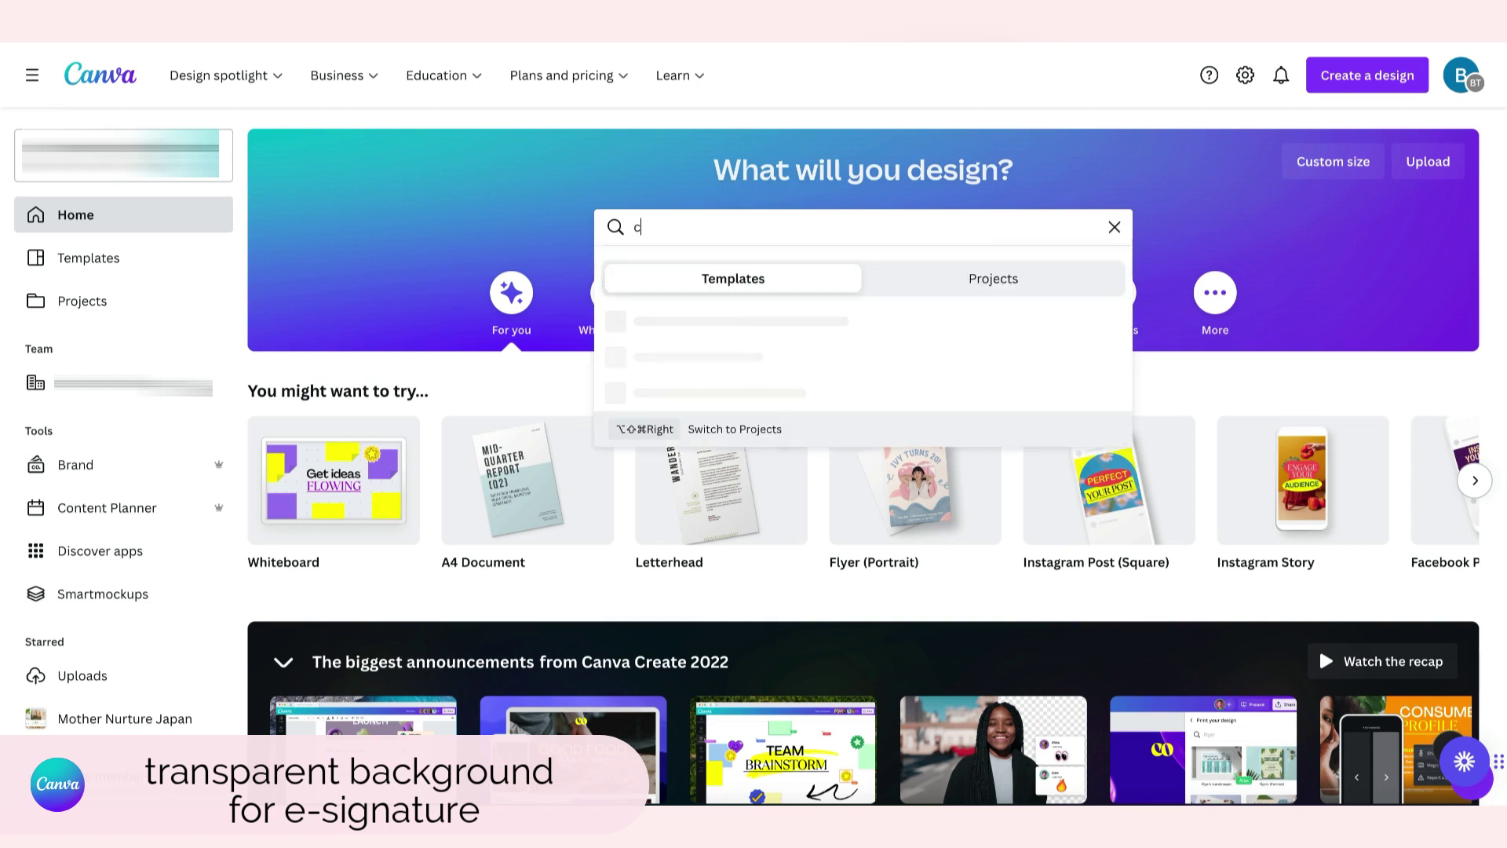
type("ontract")
key("Return")
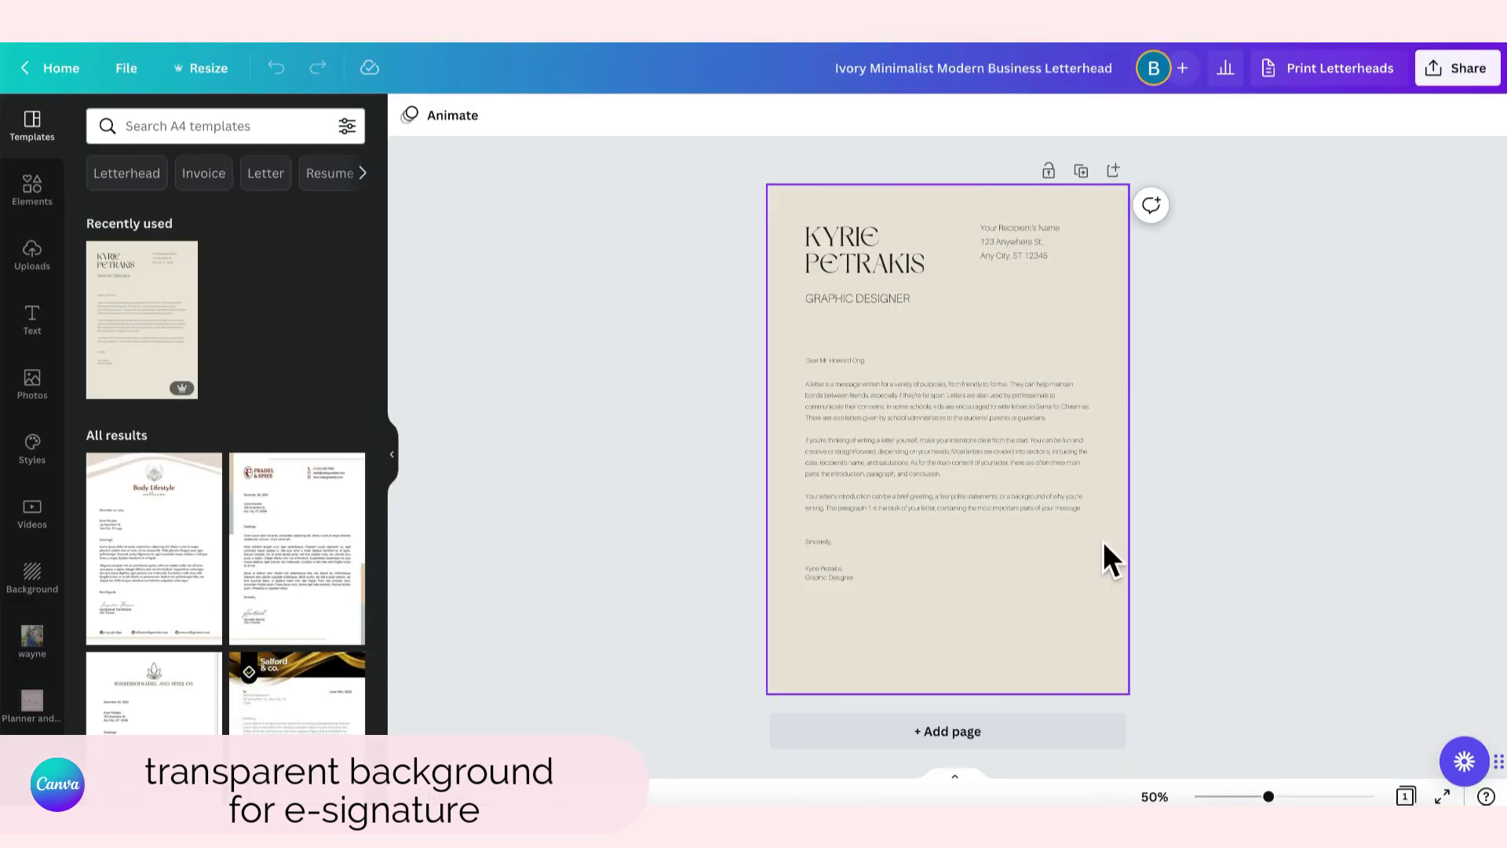
left_click(1303, 797)
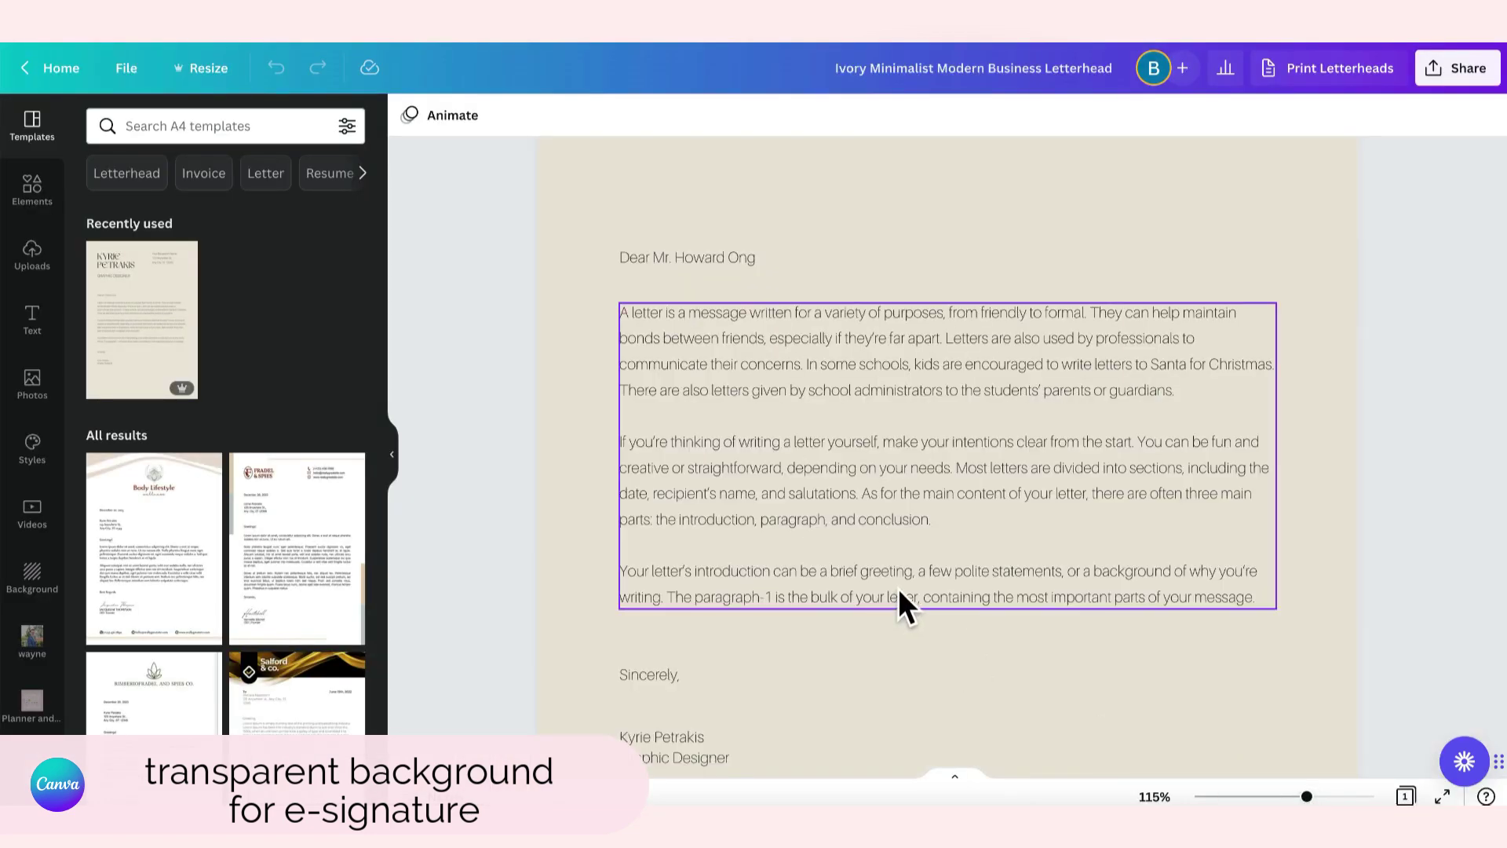
scroll(697, 567, "down", 3)
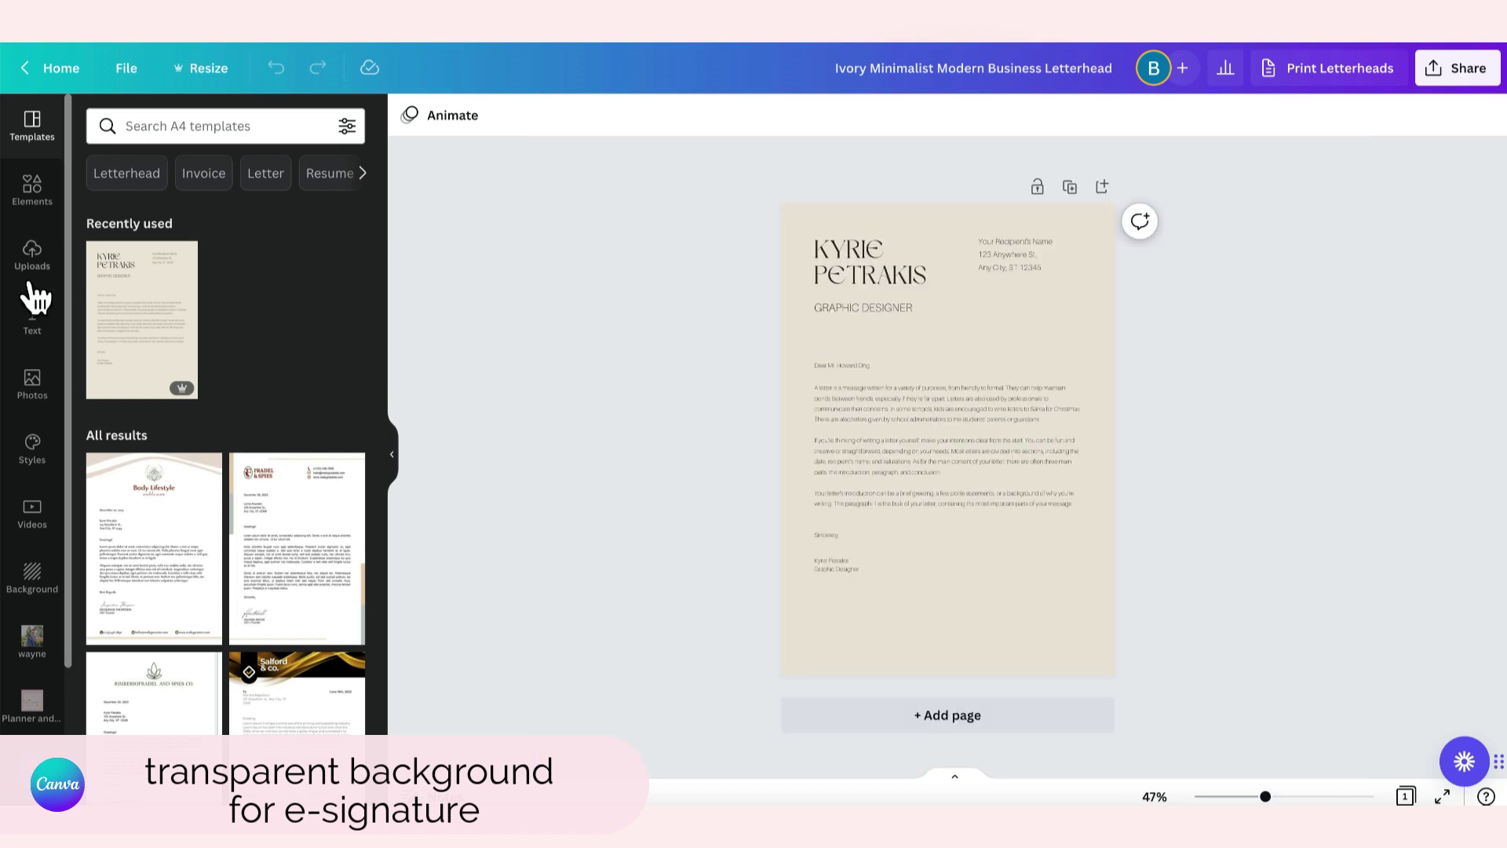
- Add the uploaded signature to the letterhead, rotate it horizontal, and move it lower on the page
left_click(30, 257)
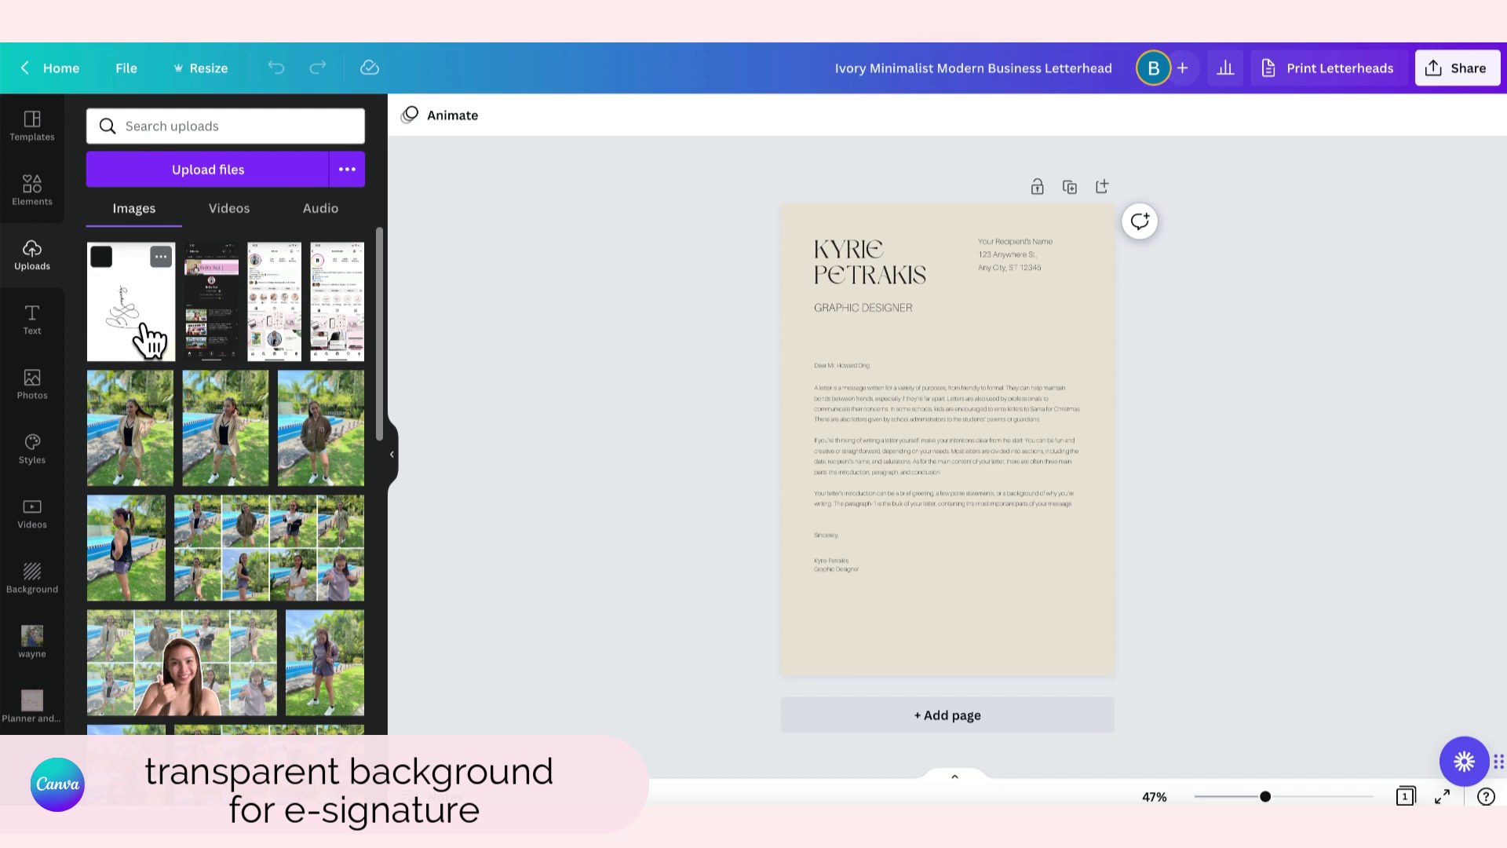
left_click(147, 339)
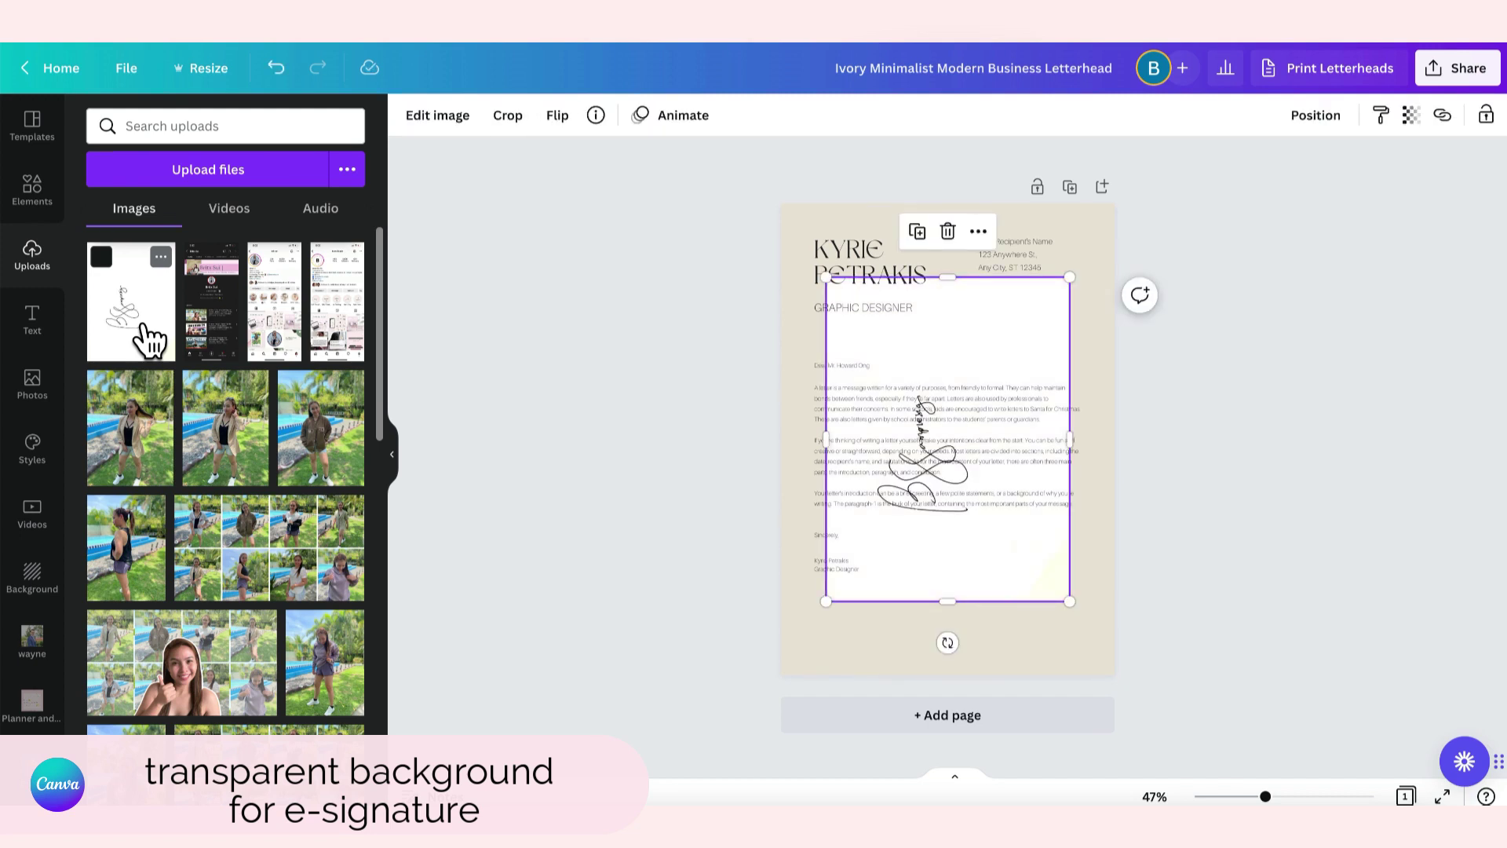
mouse_move(947, 642)
left_mouse_down()
mouse_move(848, 633)
mouse_move(640, 492)
mouse_move(628, 463)
left_mouse_up()
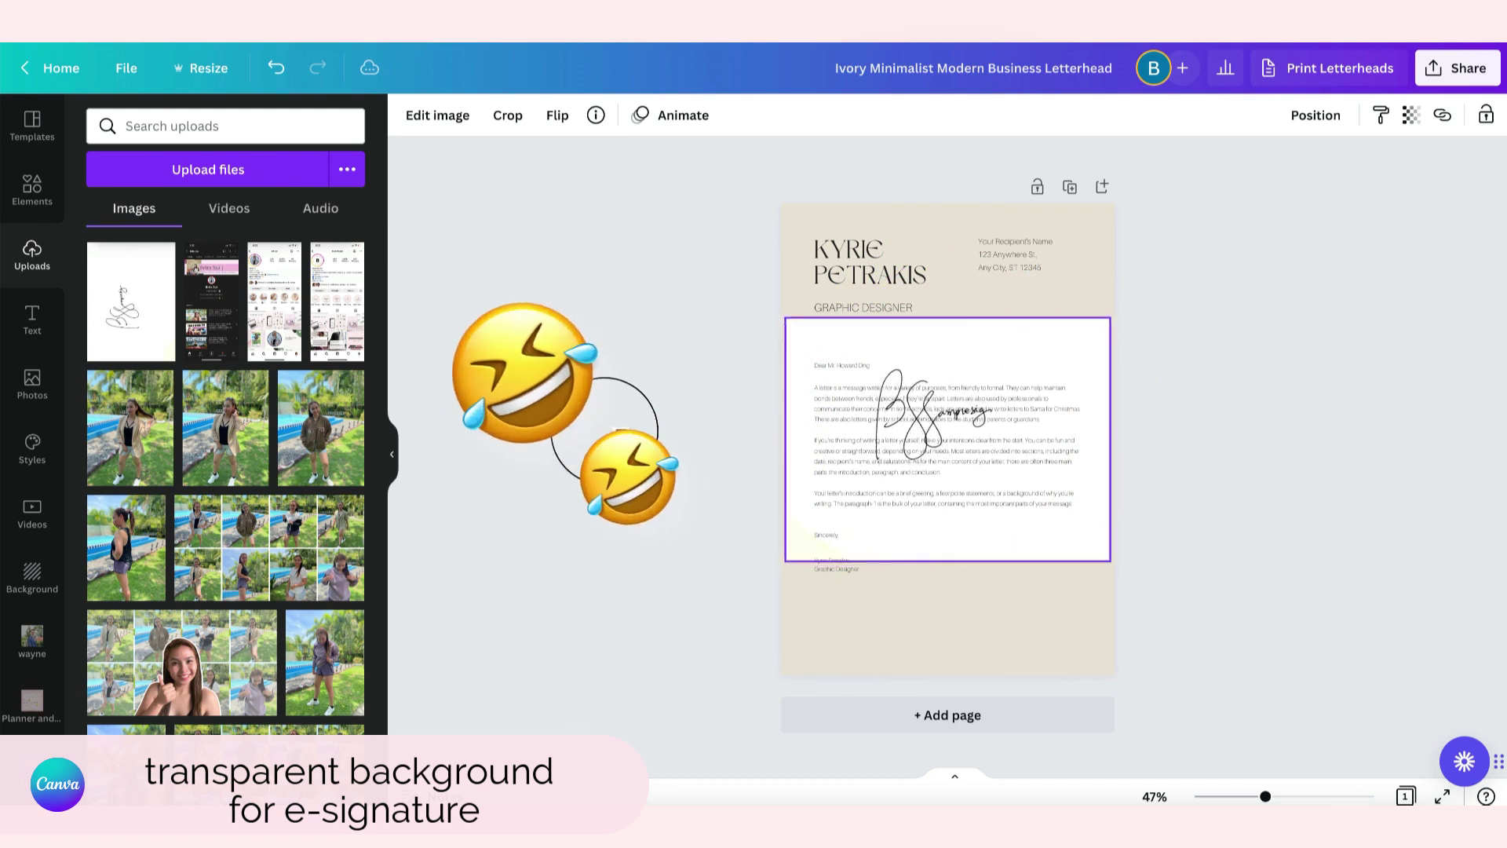
left_click(1017, 656)
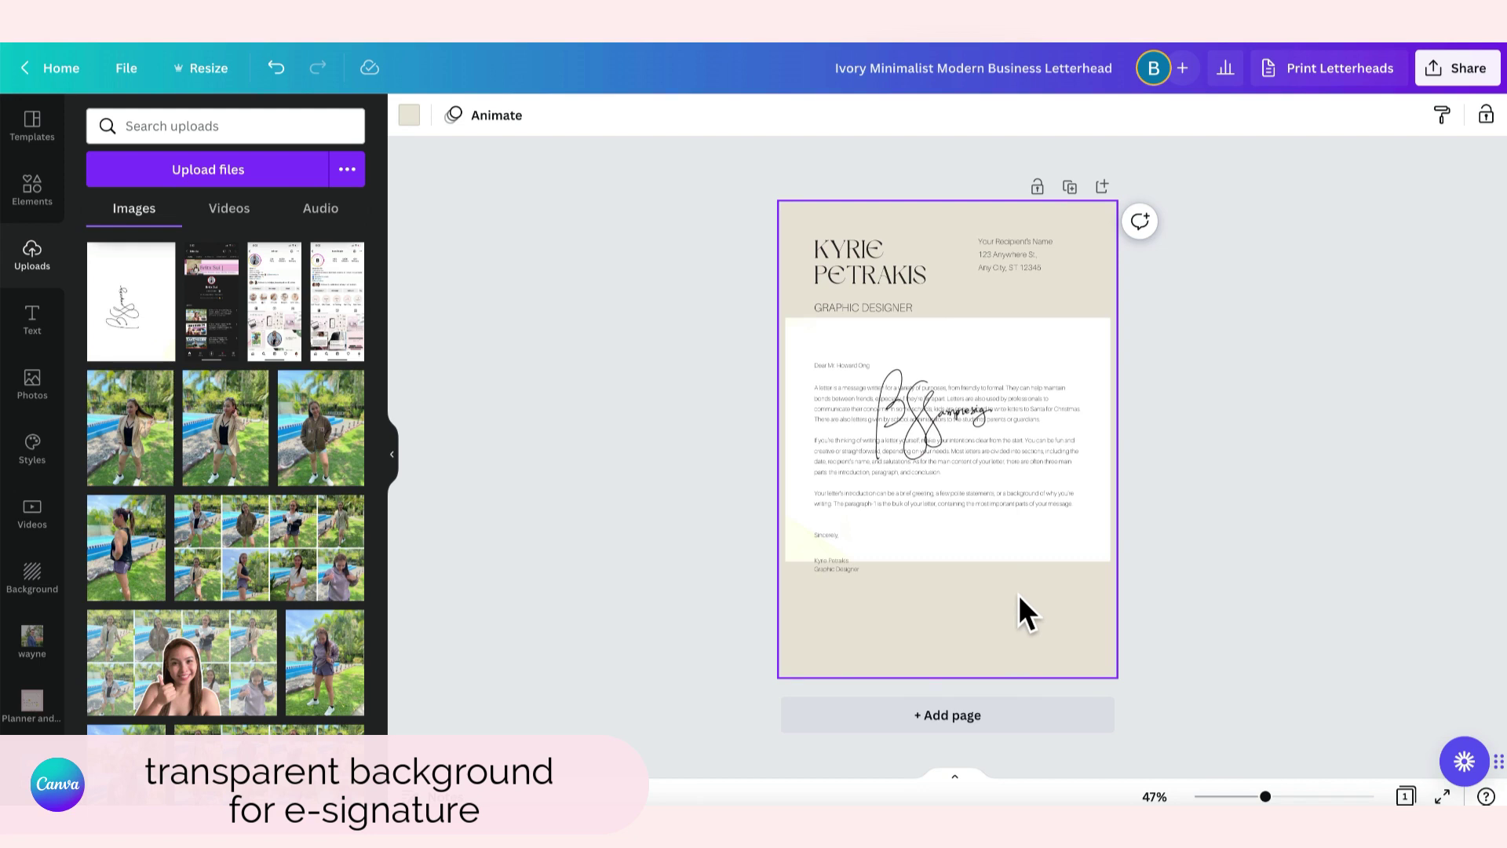
left_click(409, 115)
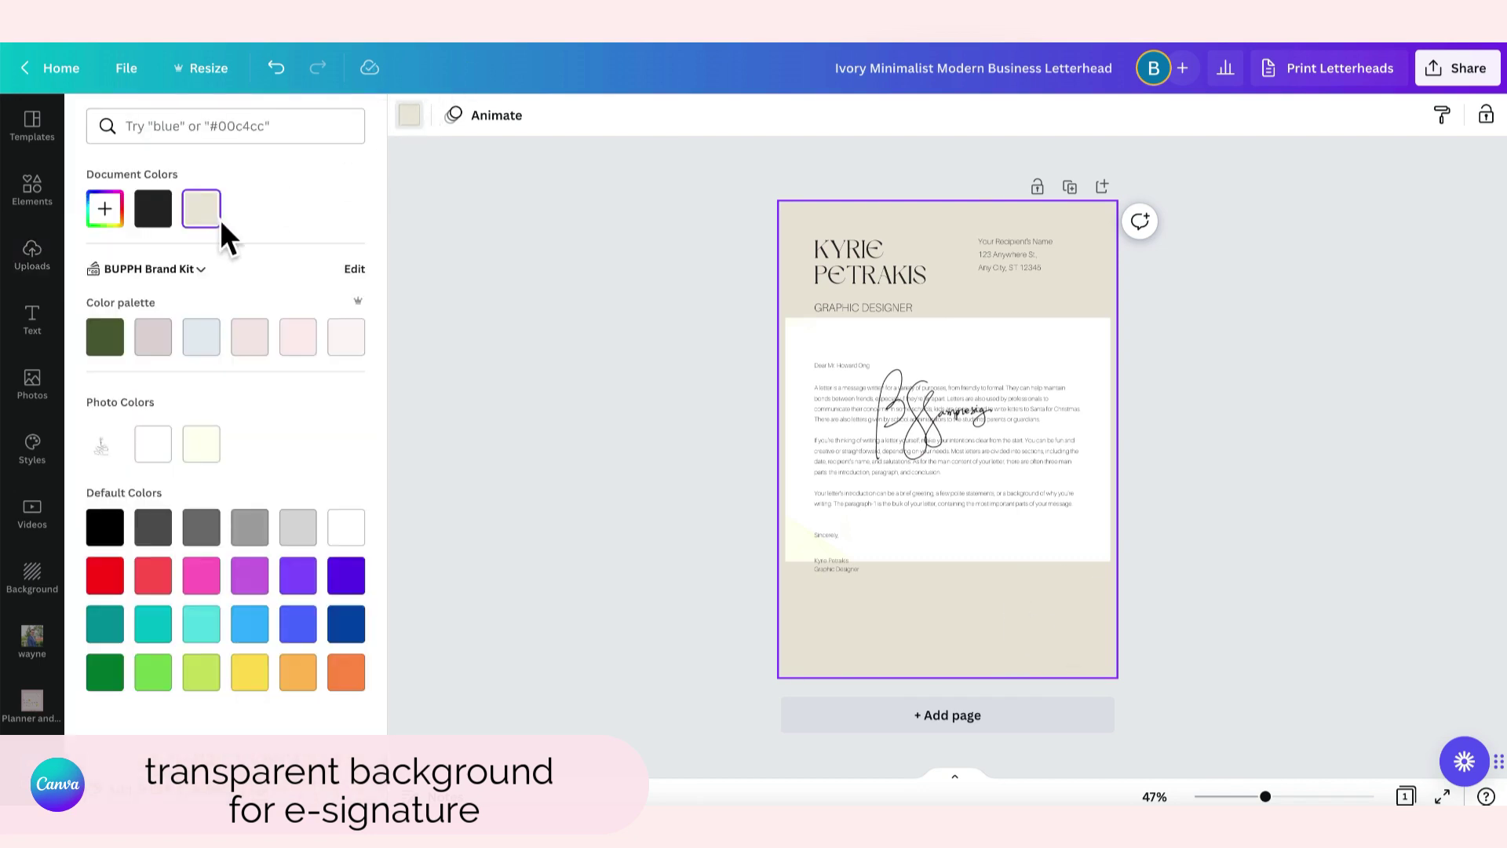
left_click(151, 448)
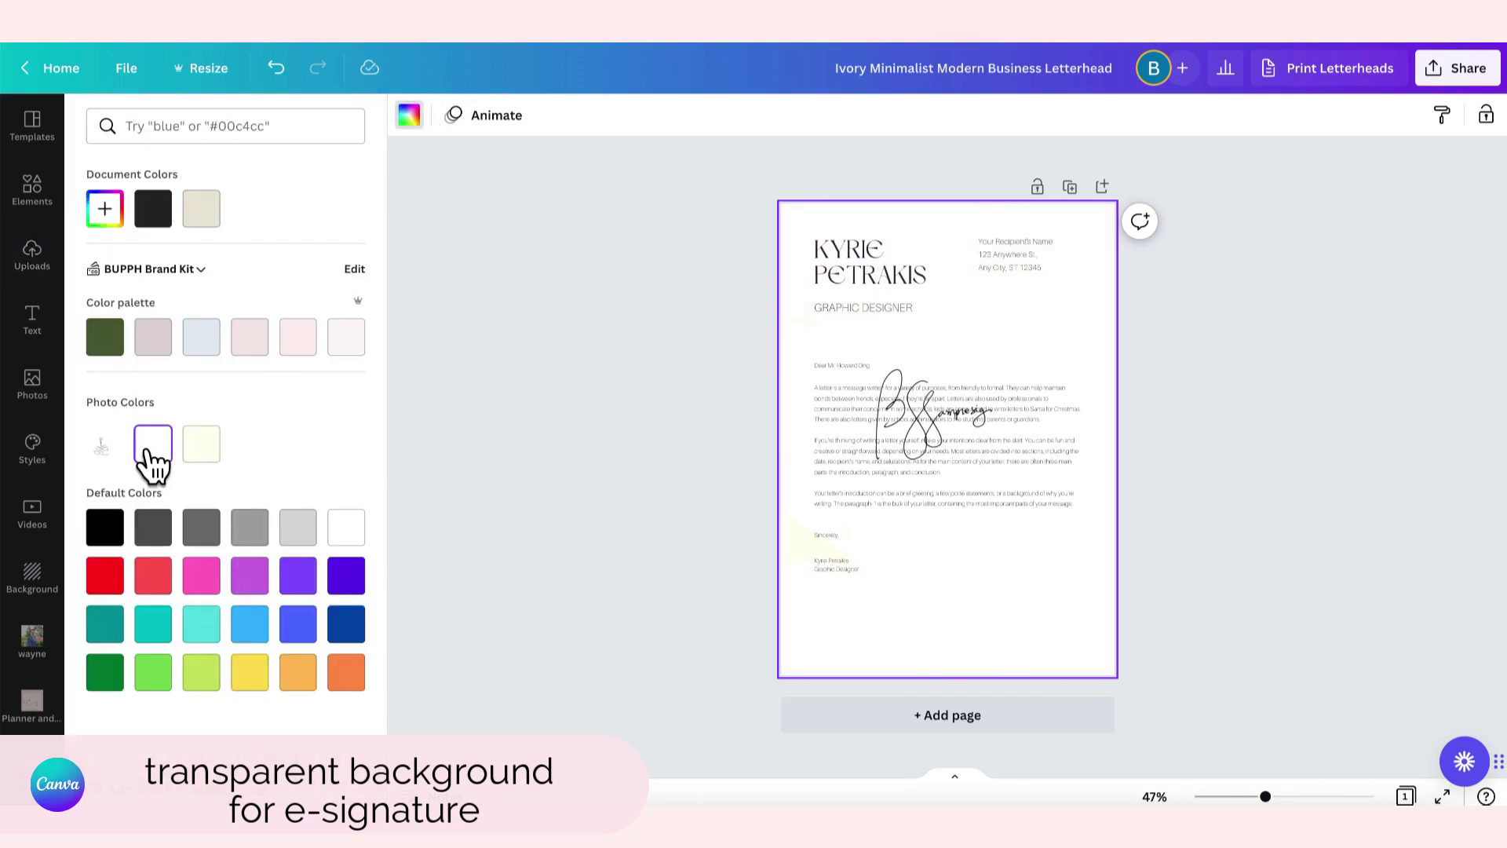
left_click(276, 68)
mouse_move(1071, 355)
left_mouse_down()
mouse_move(1039, 478)
mouse_move(1056, 476)
left_mouse_up()
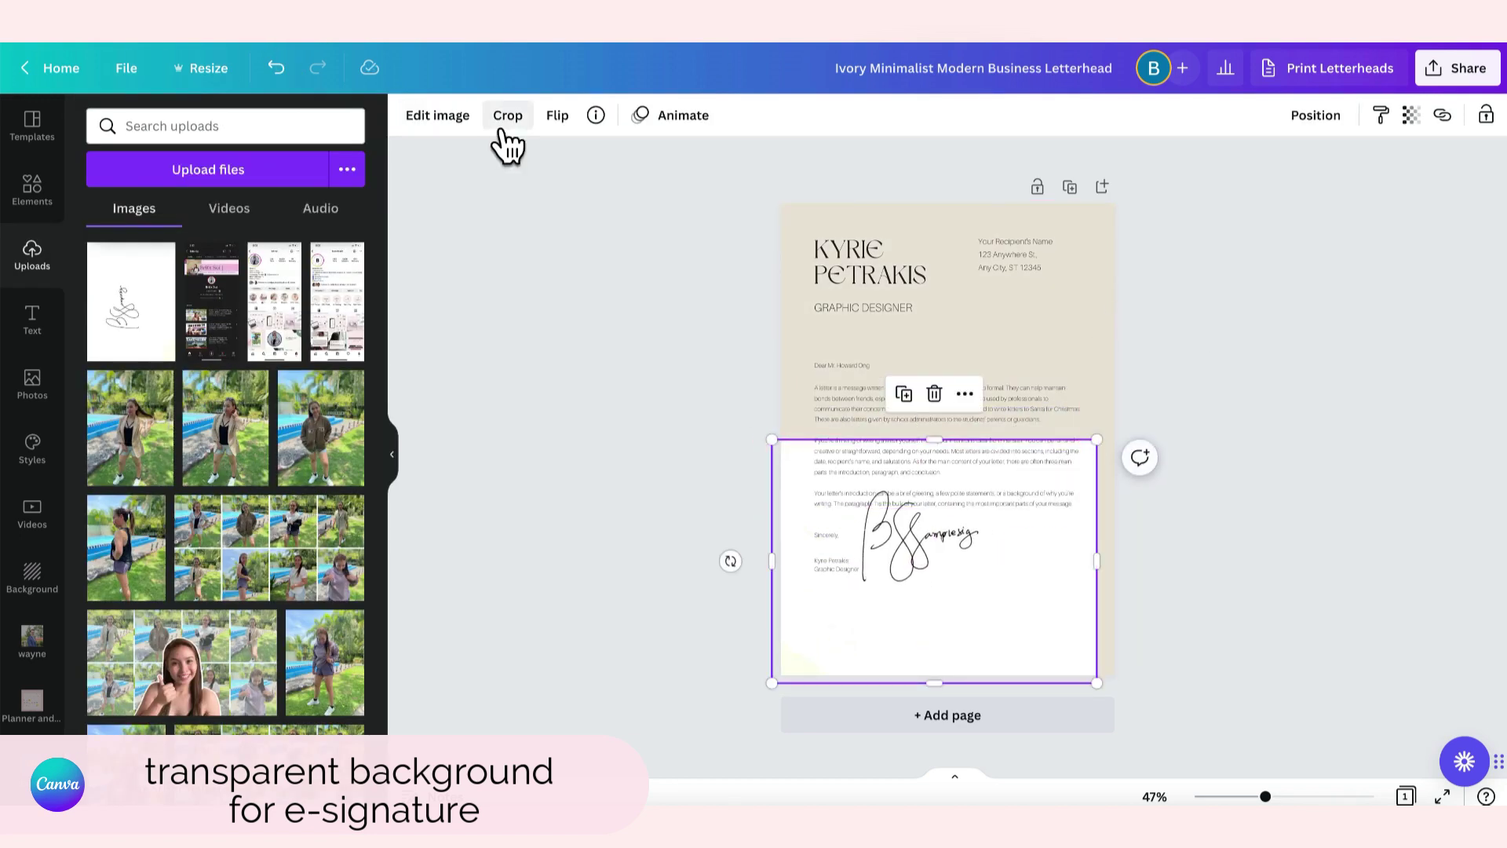
- Remove the signature's white background with Background Remover and shrink it toward the sign-off
left_click(437, 126)
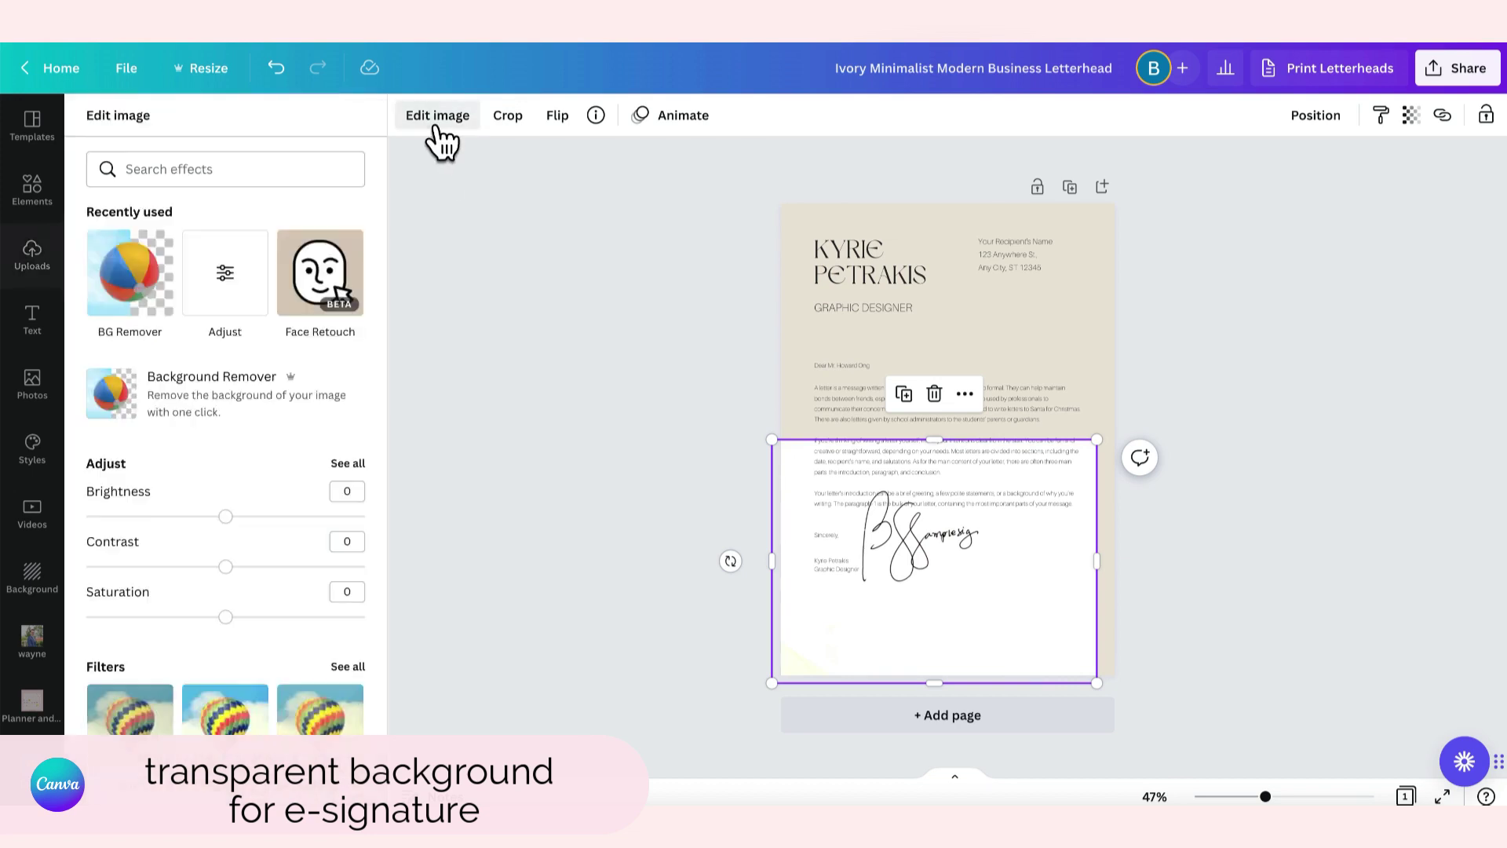
left_click(102, 391)
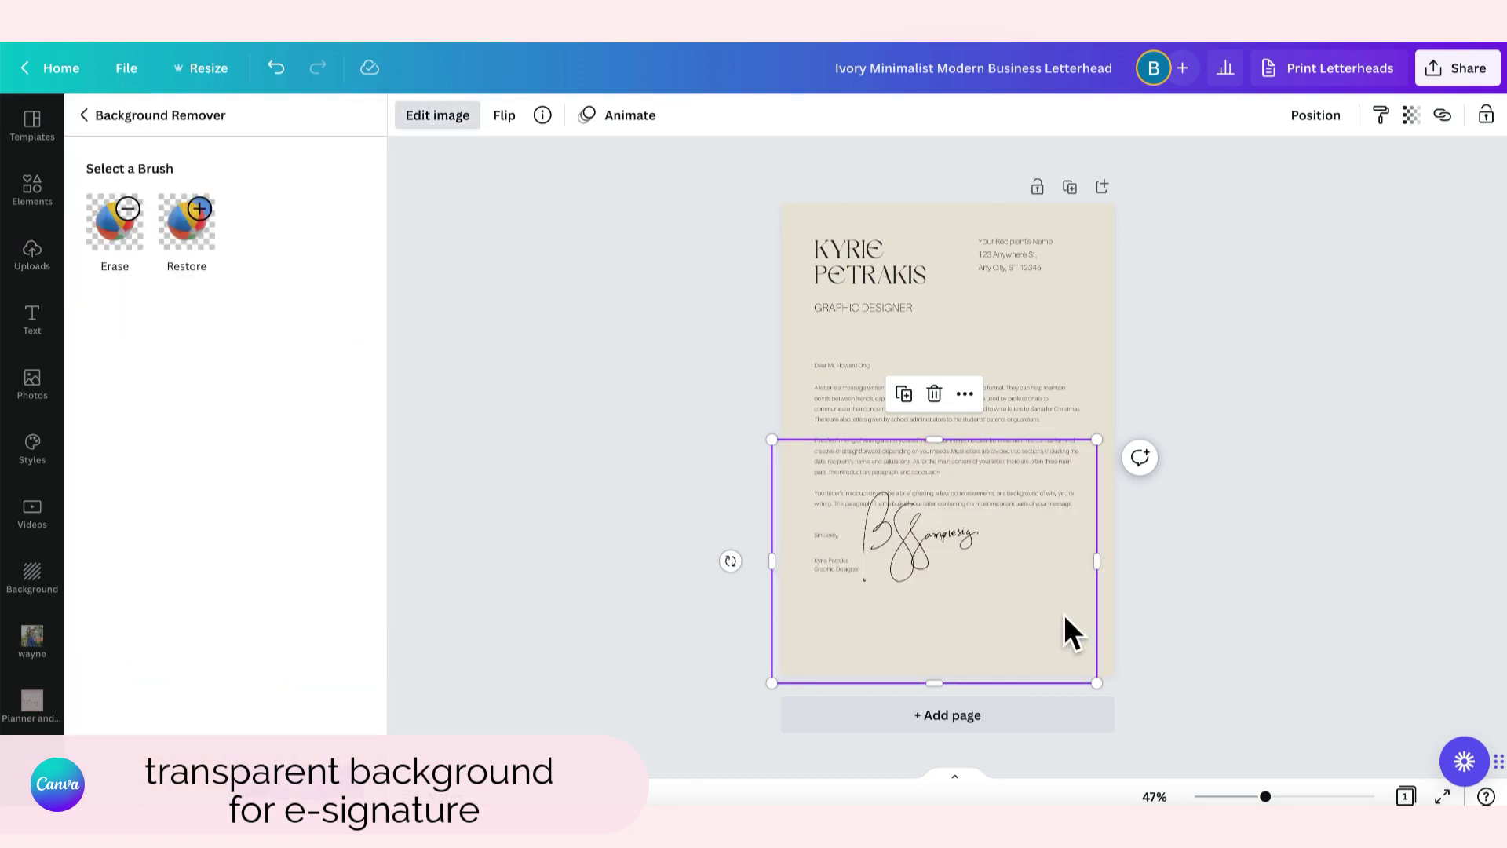
left_click(1097, 440)
left_click_drag(1017, 500, 986, 525)
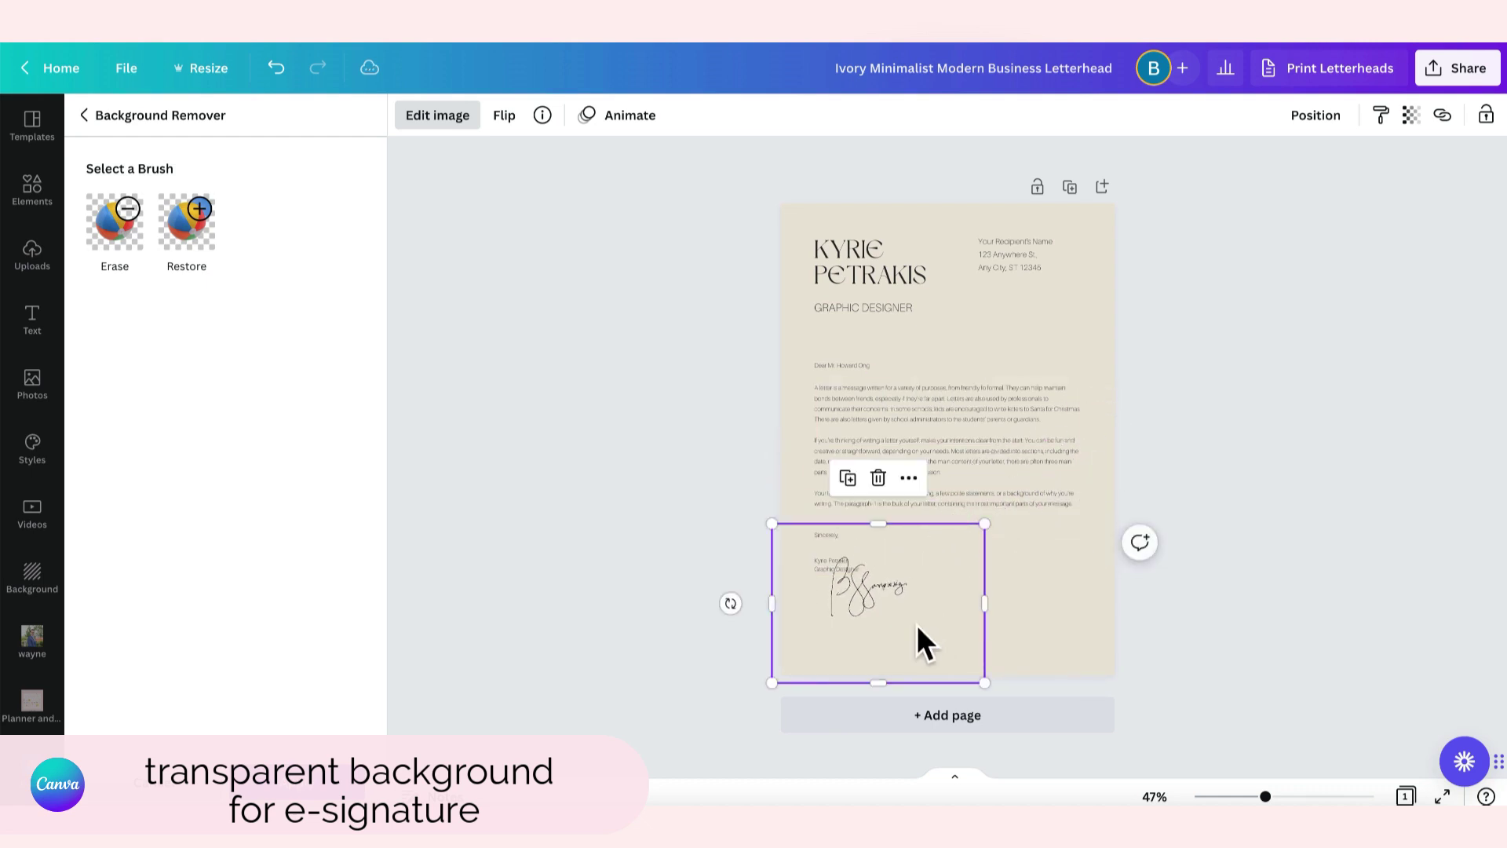
mouse_move(925, 643)
left_mouse_down()
mouse_move(879, 594)
mouse_move(891, 585)
left_mouse_up()
left_click_drag(971, 487, 942, 518)
left_click_drag(895, 632, 903, 621)
- Make the signature smaller and position it over the Sincerely sign-off at the bottom left
scroll(949, 456, "up", 5)
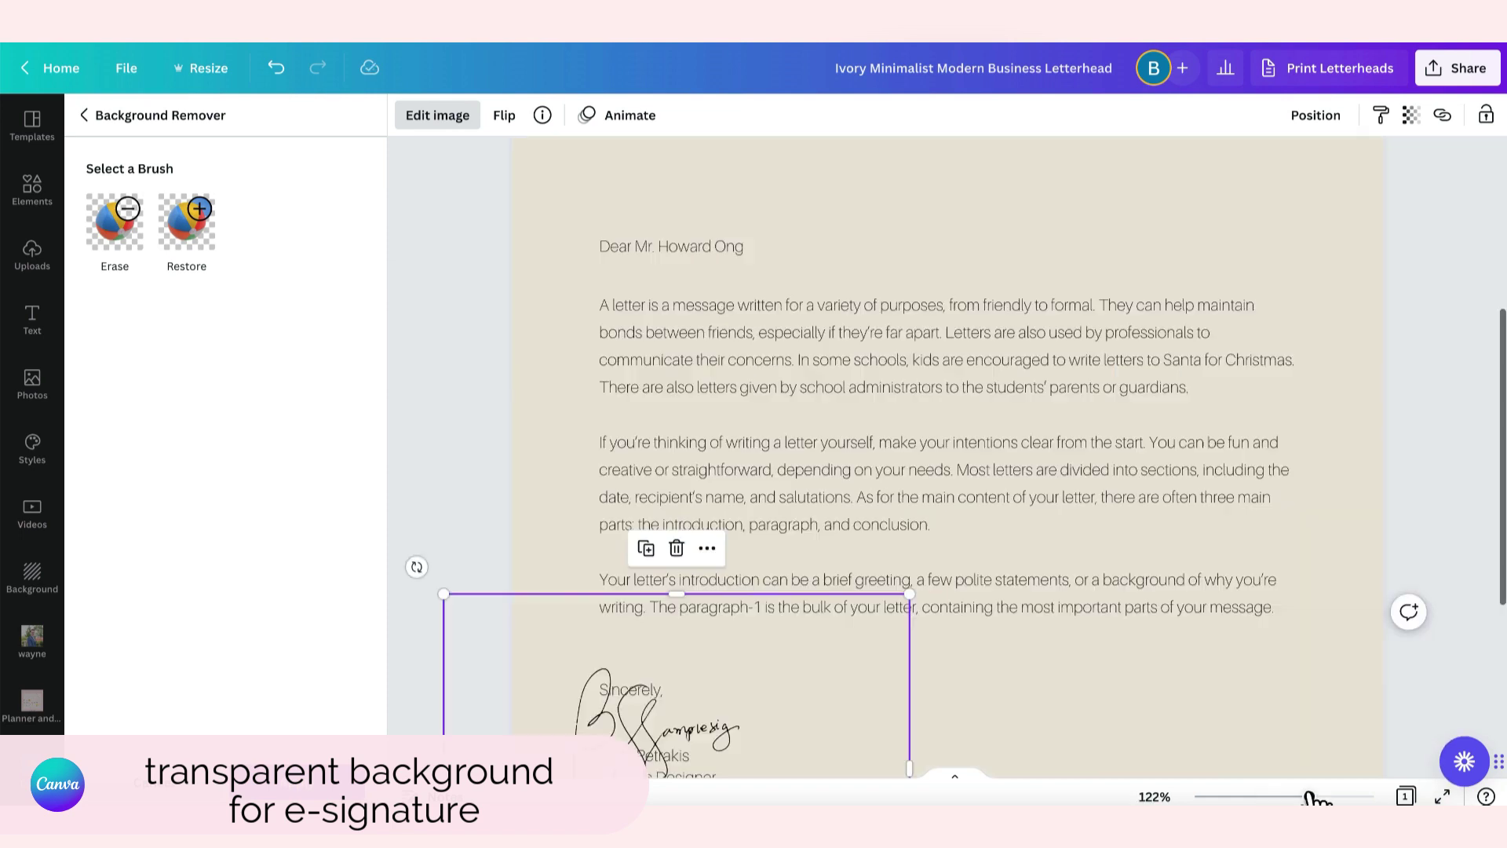
scroll(1217, 632, "down", 3)
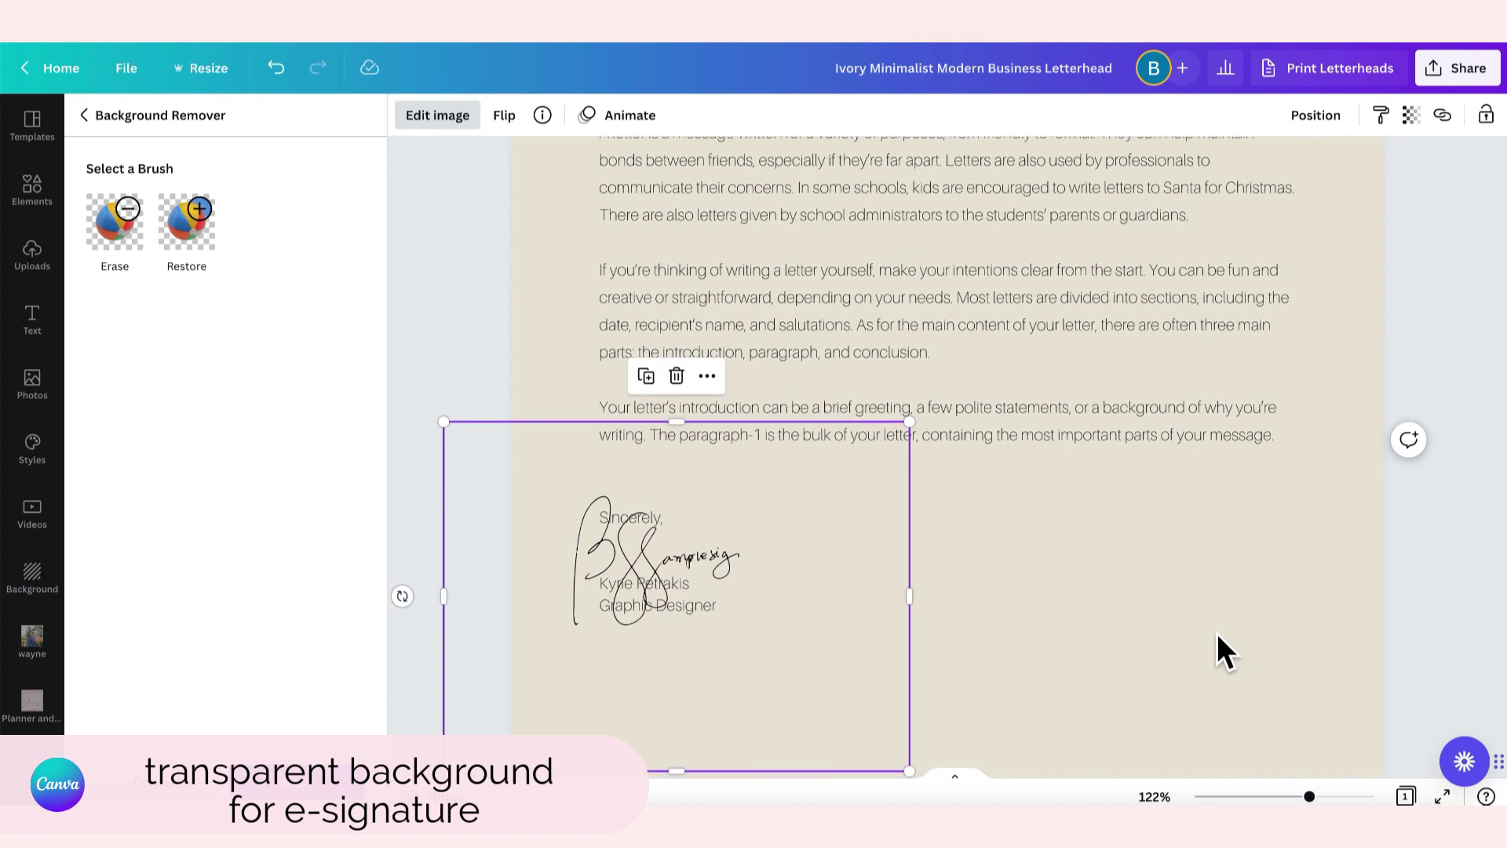
scroll(1216, 633, "up", 5)
scroll(1217, 633, "down", 6)
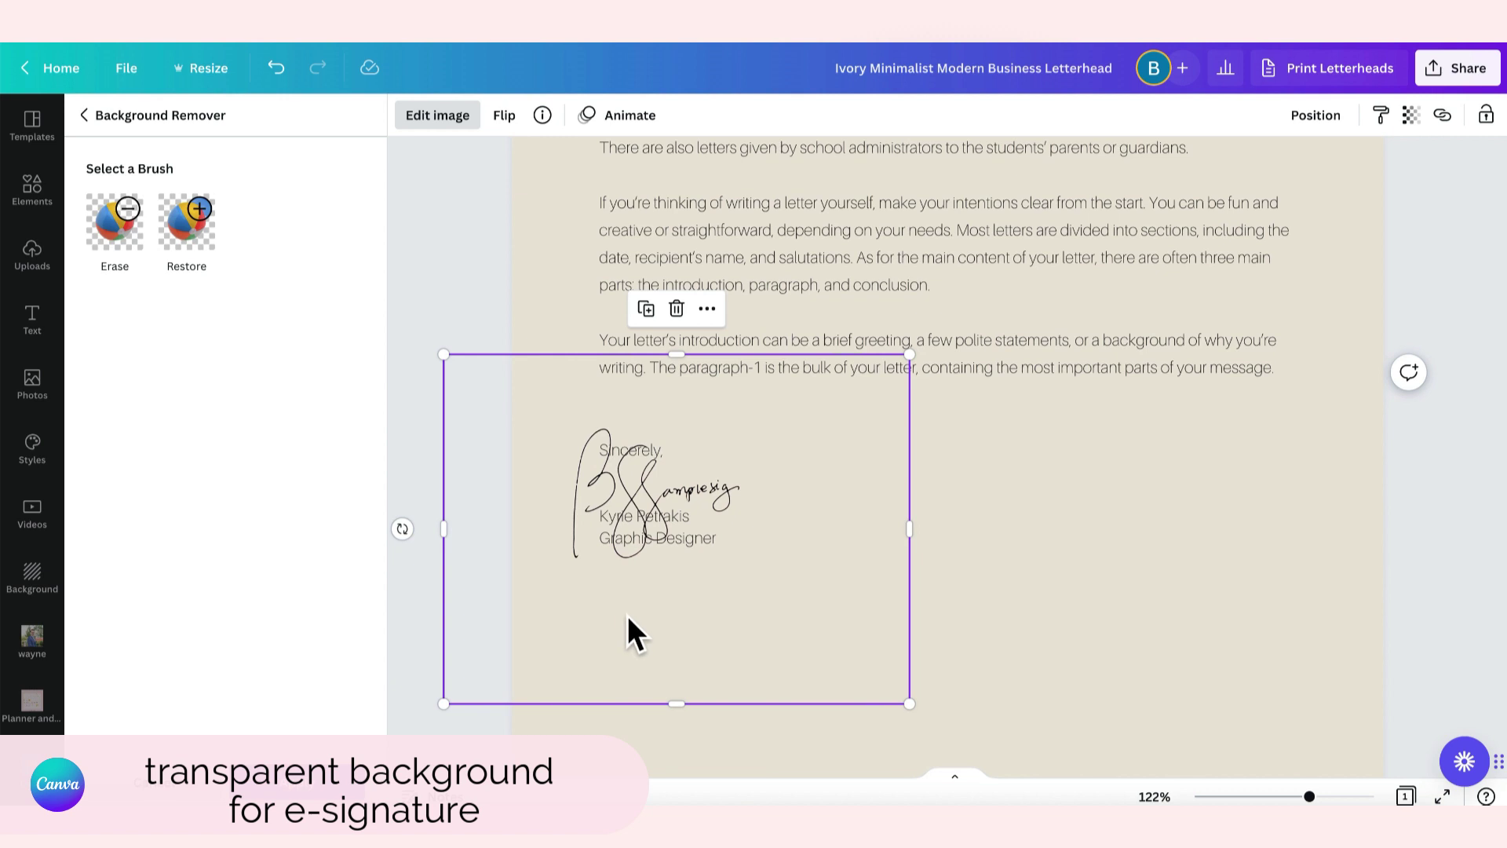
scroll(864, 609, "up", 1)
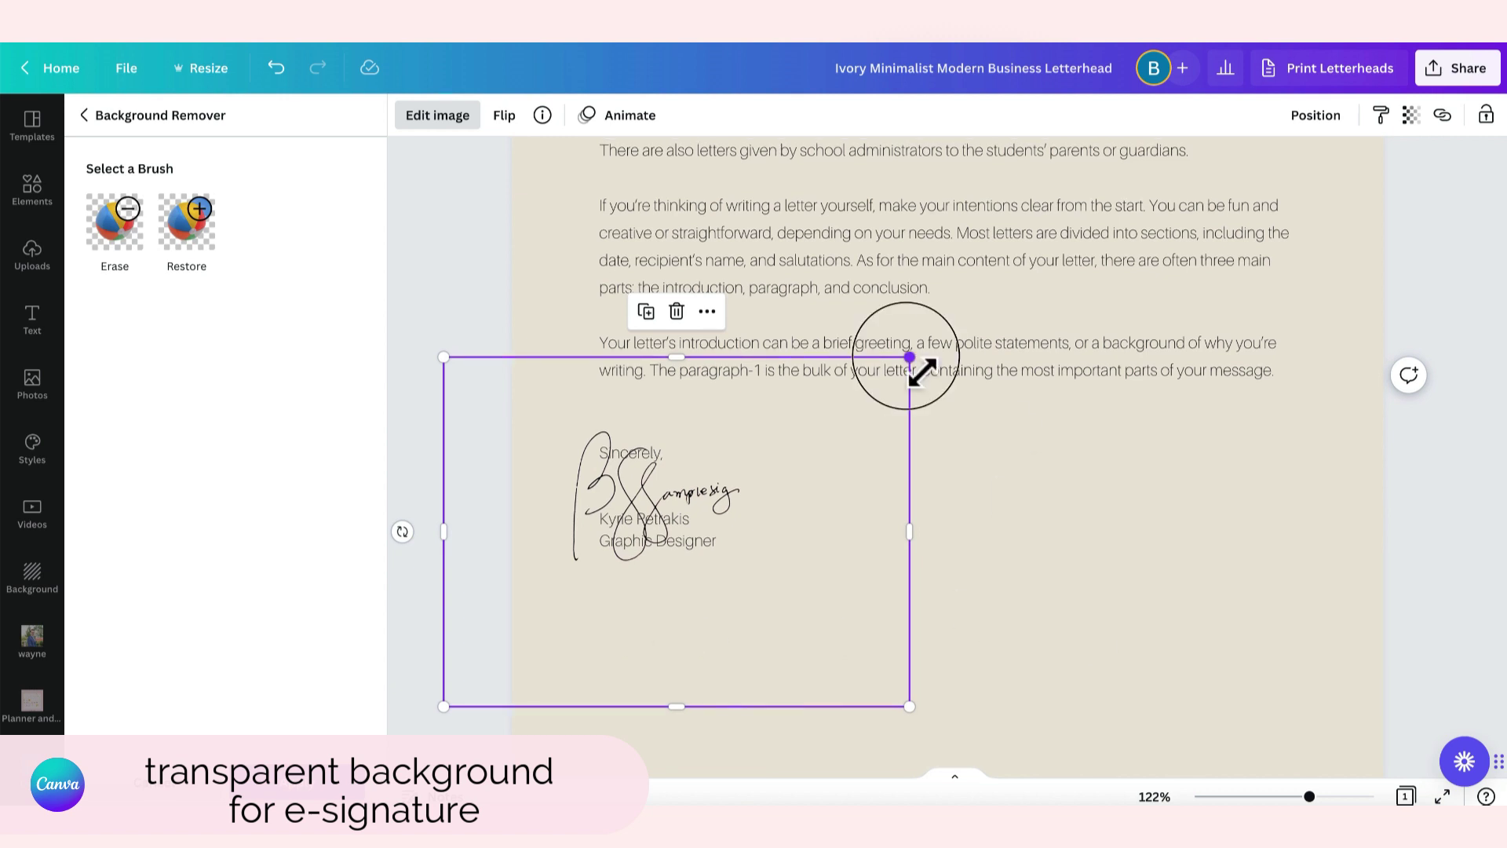
left_click_drag(910, 357, 851, 401)
left_click_drag(727, 704, 738, 676)
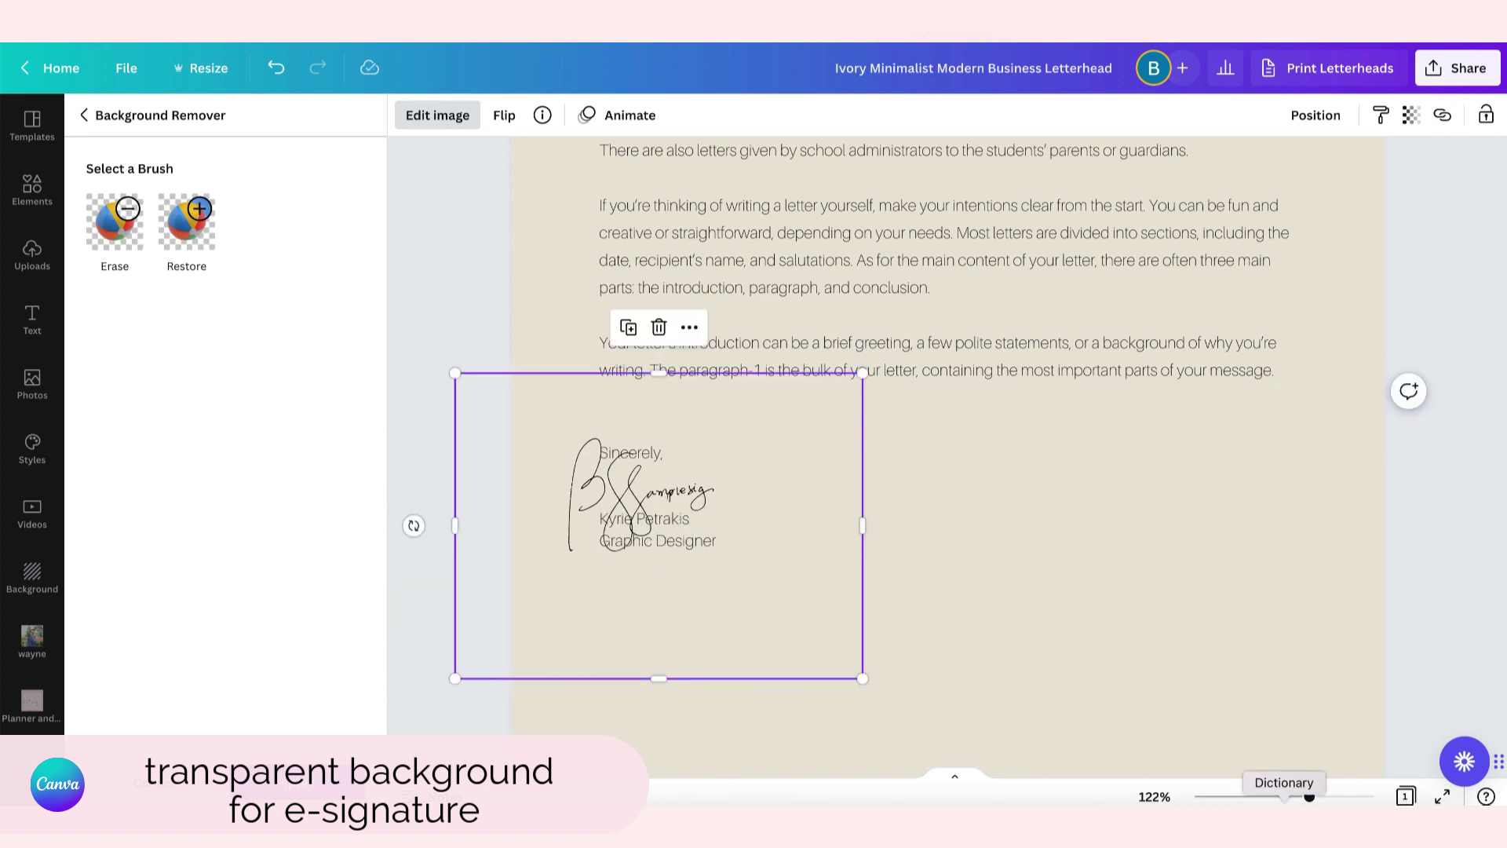
left_click(1256, 799)
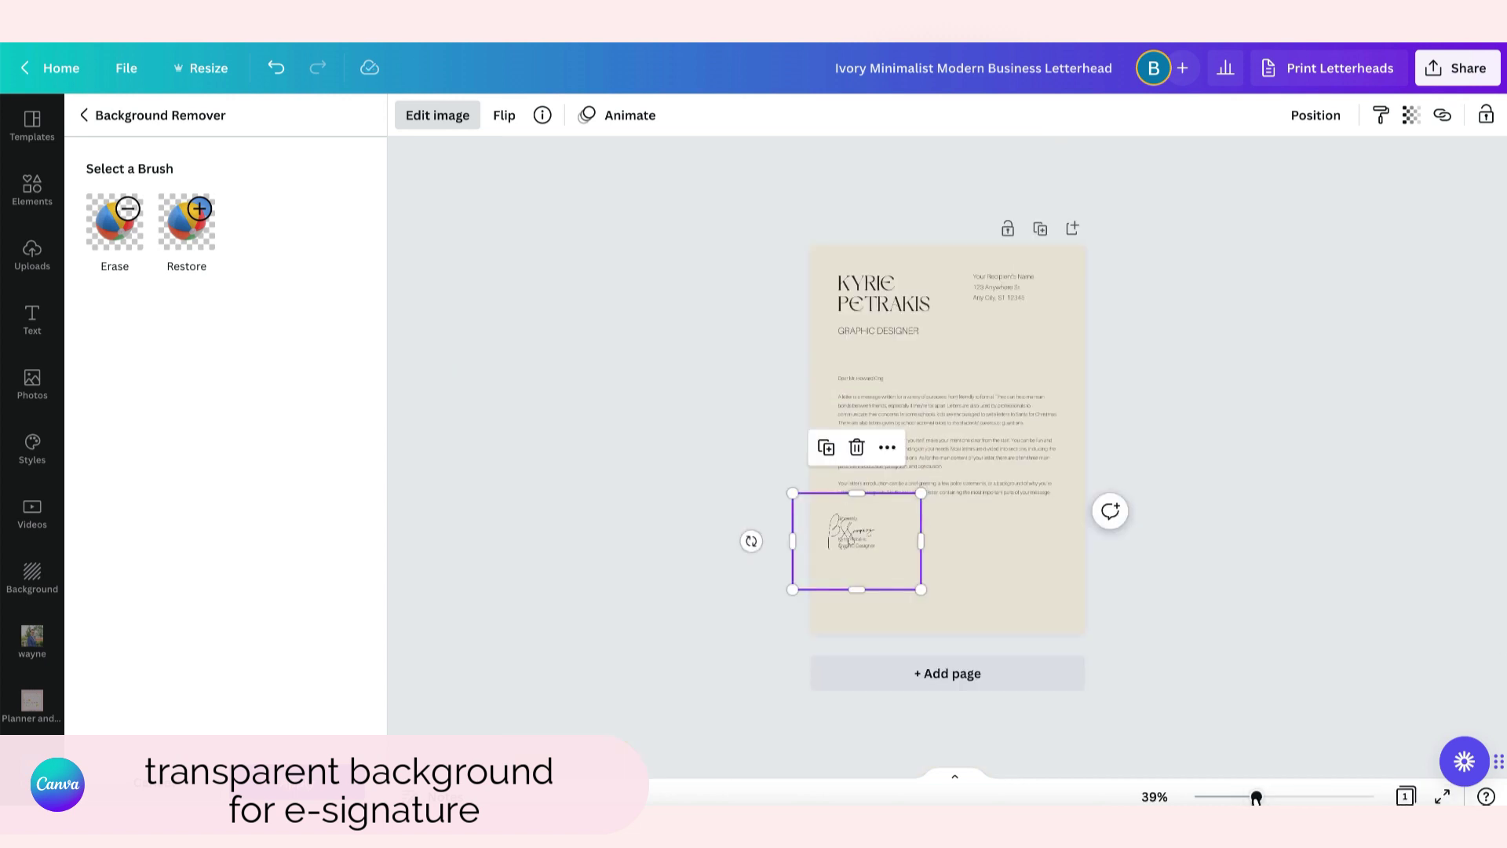
left_click(1289, 630)
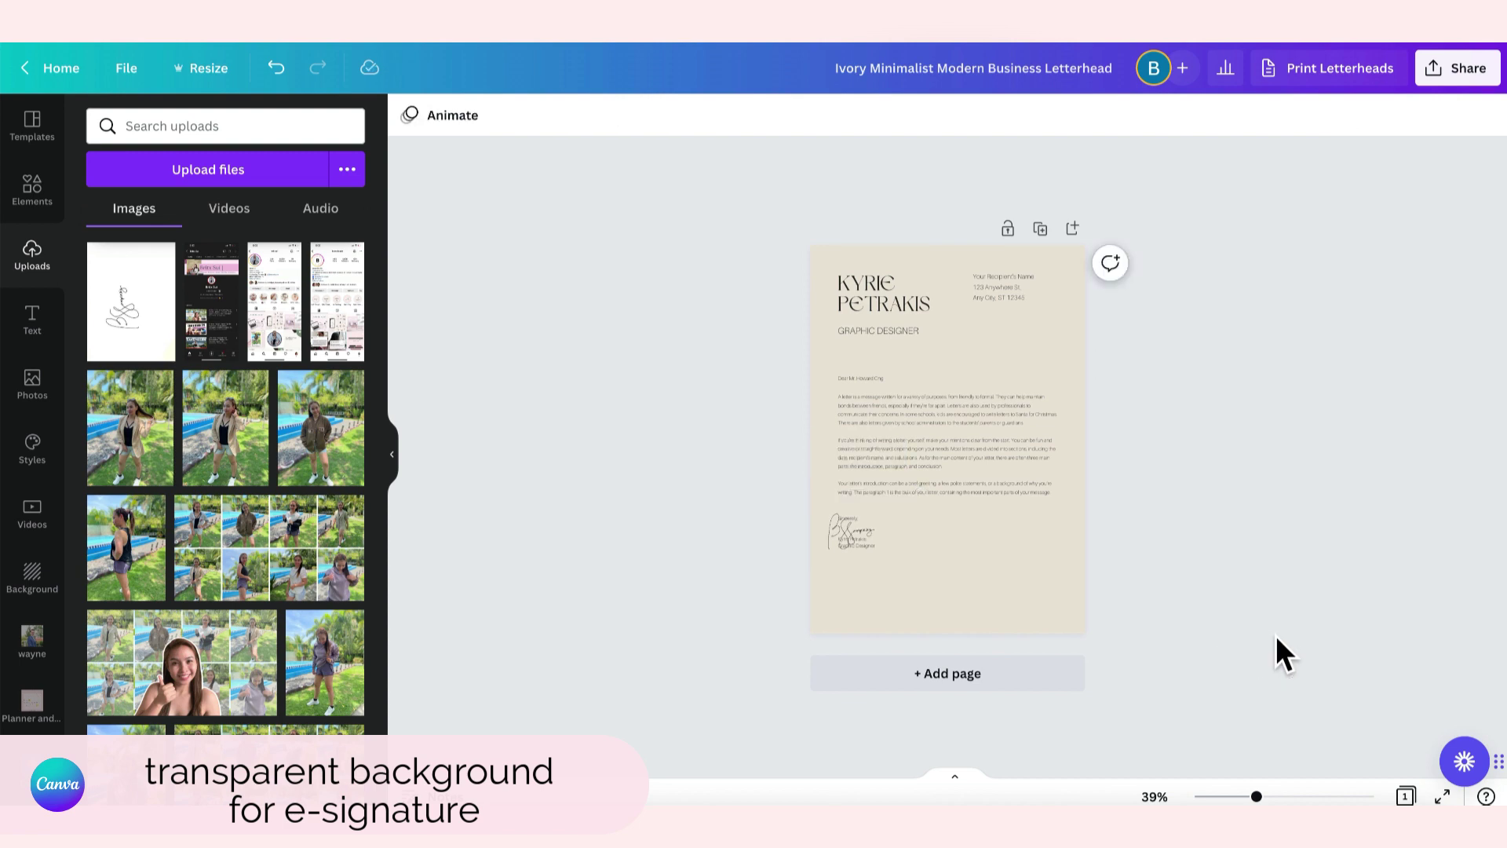